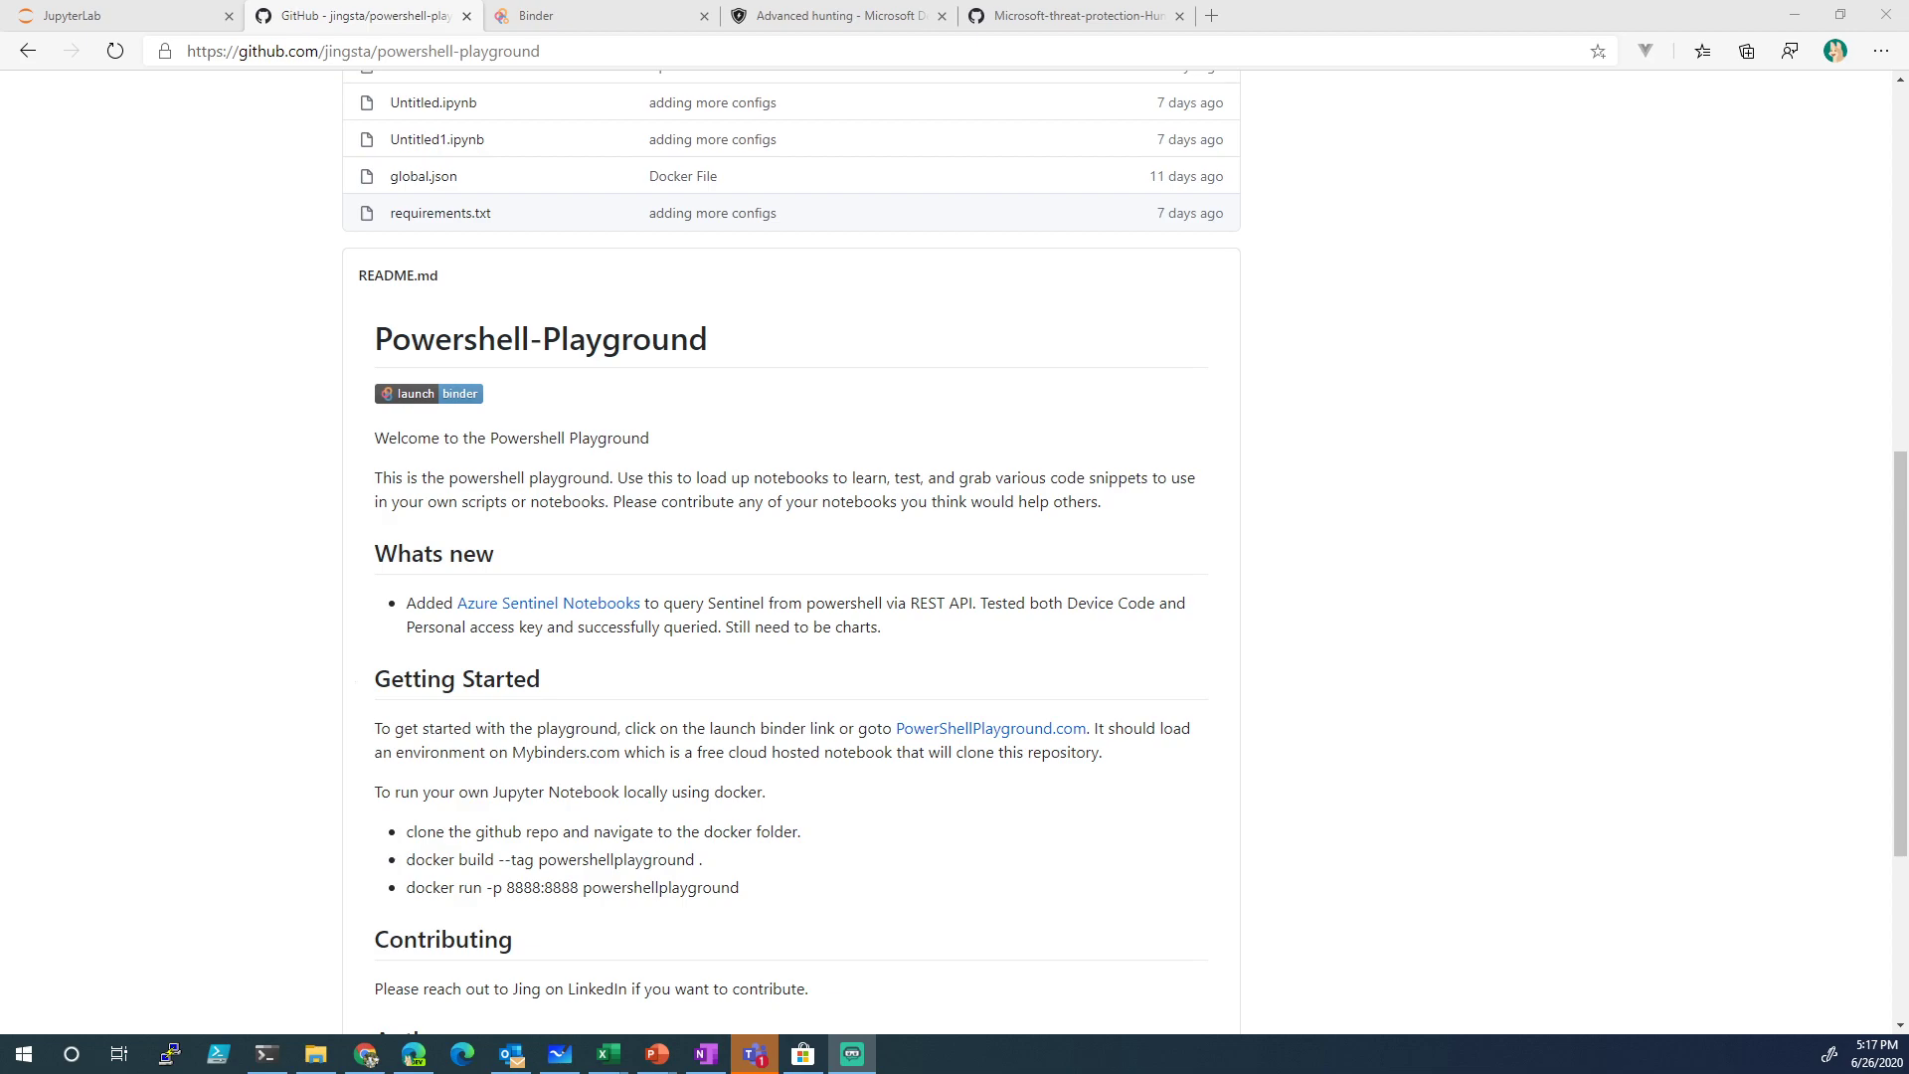
Bring the Edge window to the front and scroll through the open page
click(277, 437)
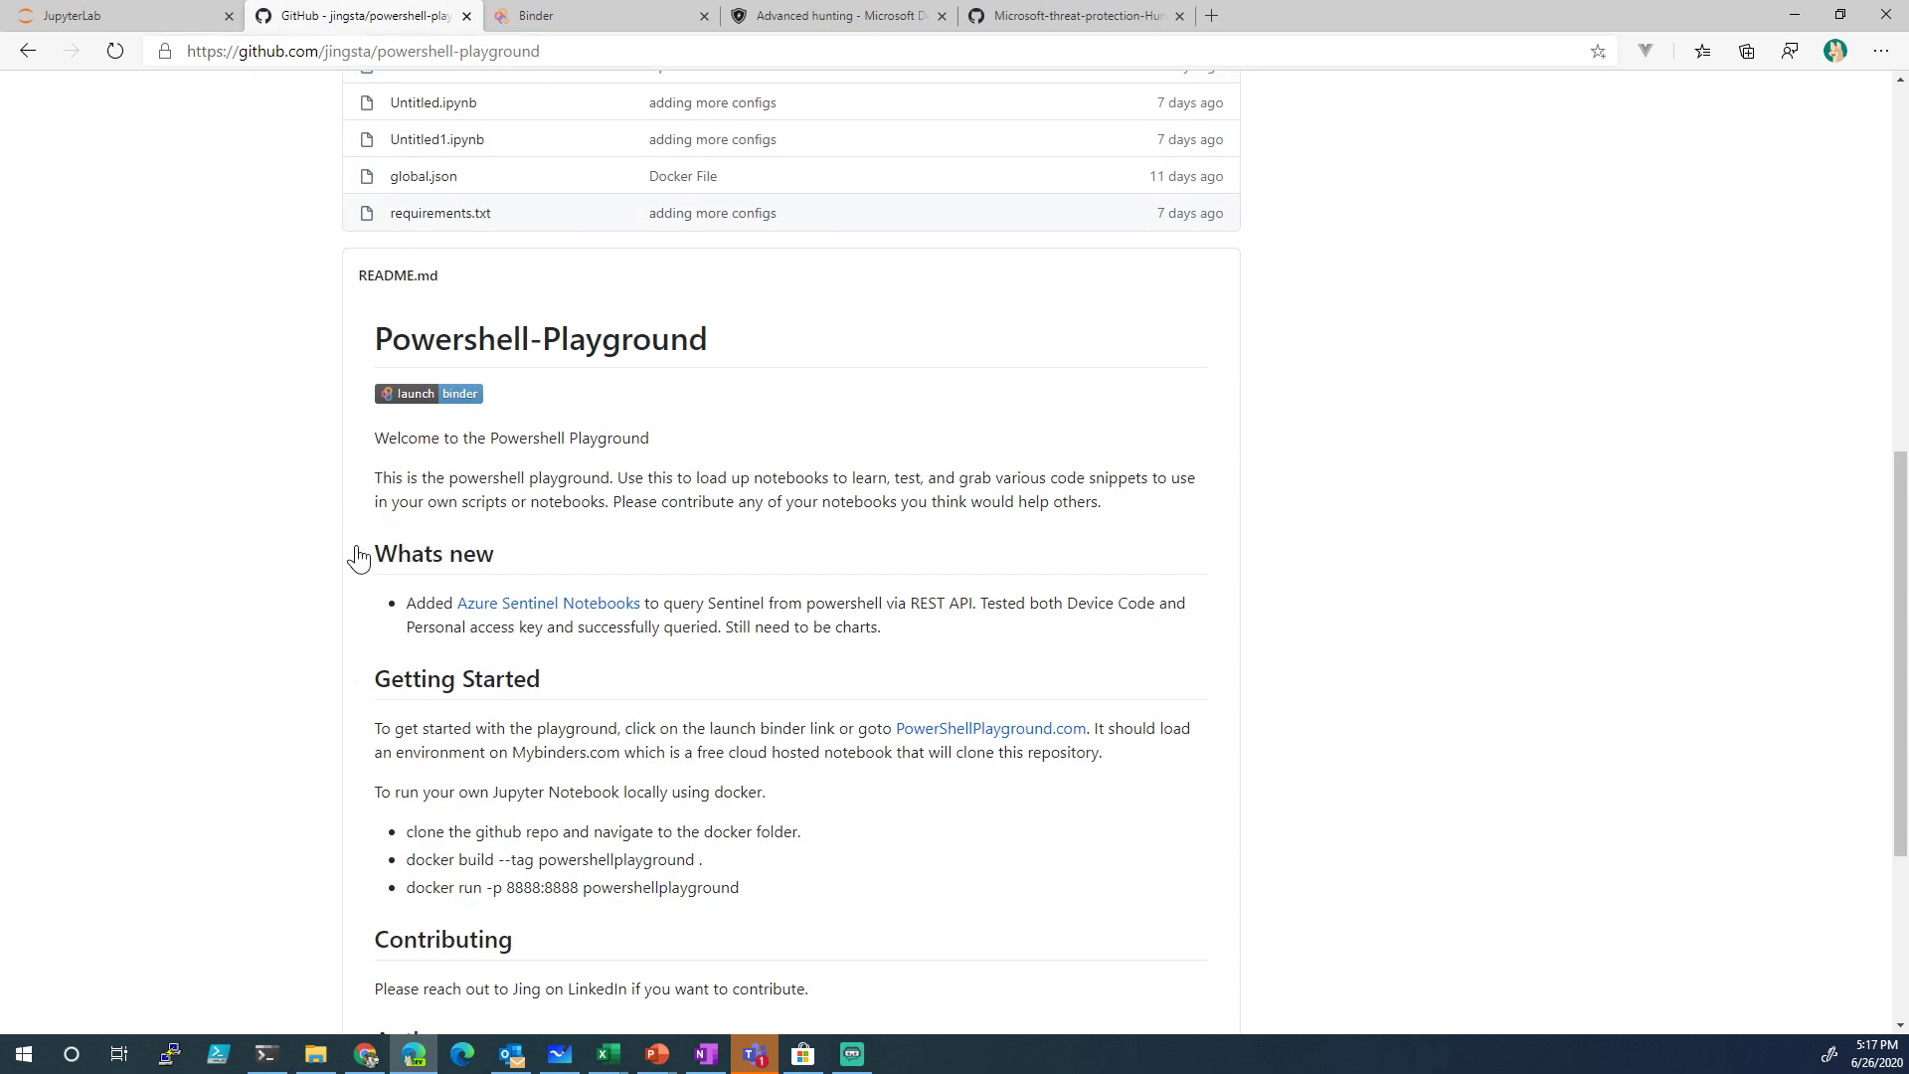
scroll(358, 554, up, 5)
scroll(360, 557, down, 1)
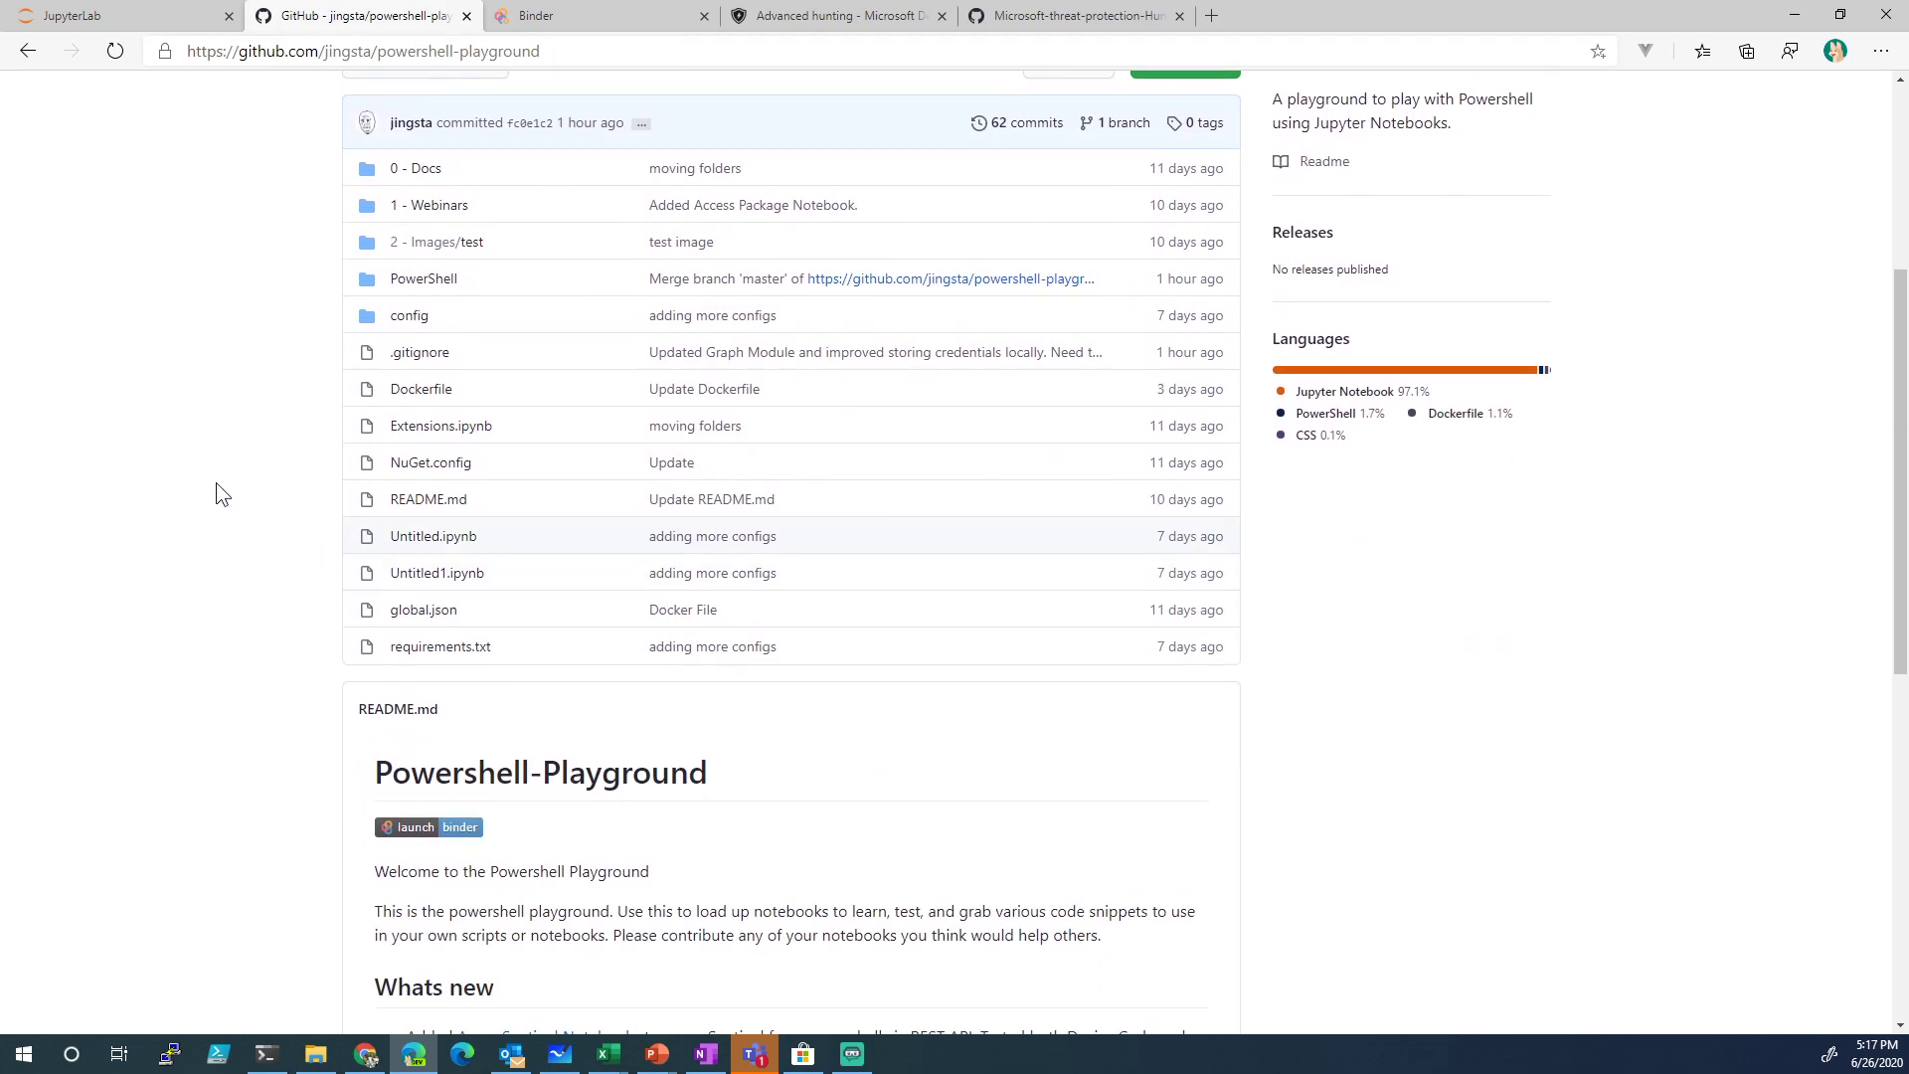
scroll(220, 494, up, 3)
scroll(221, 495, down, 3)
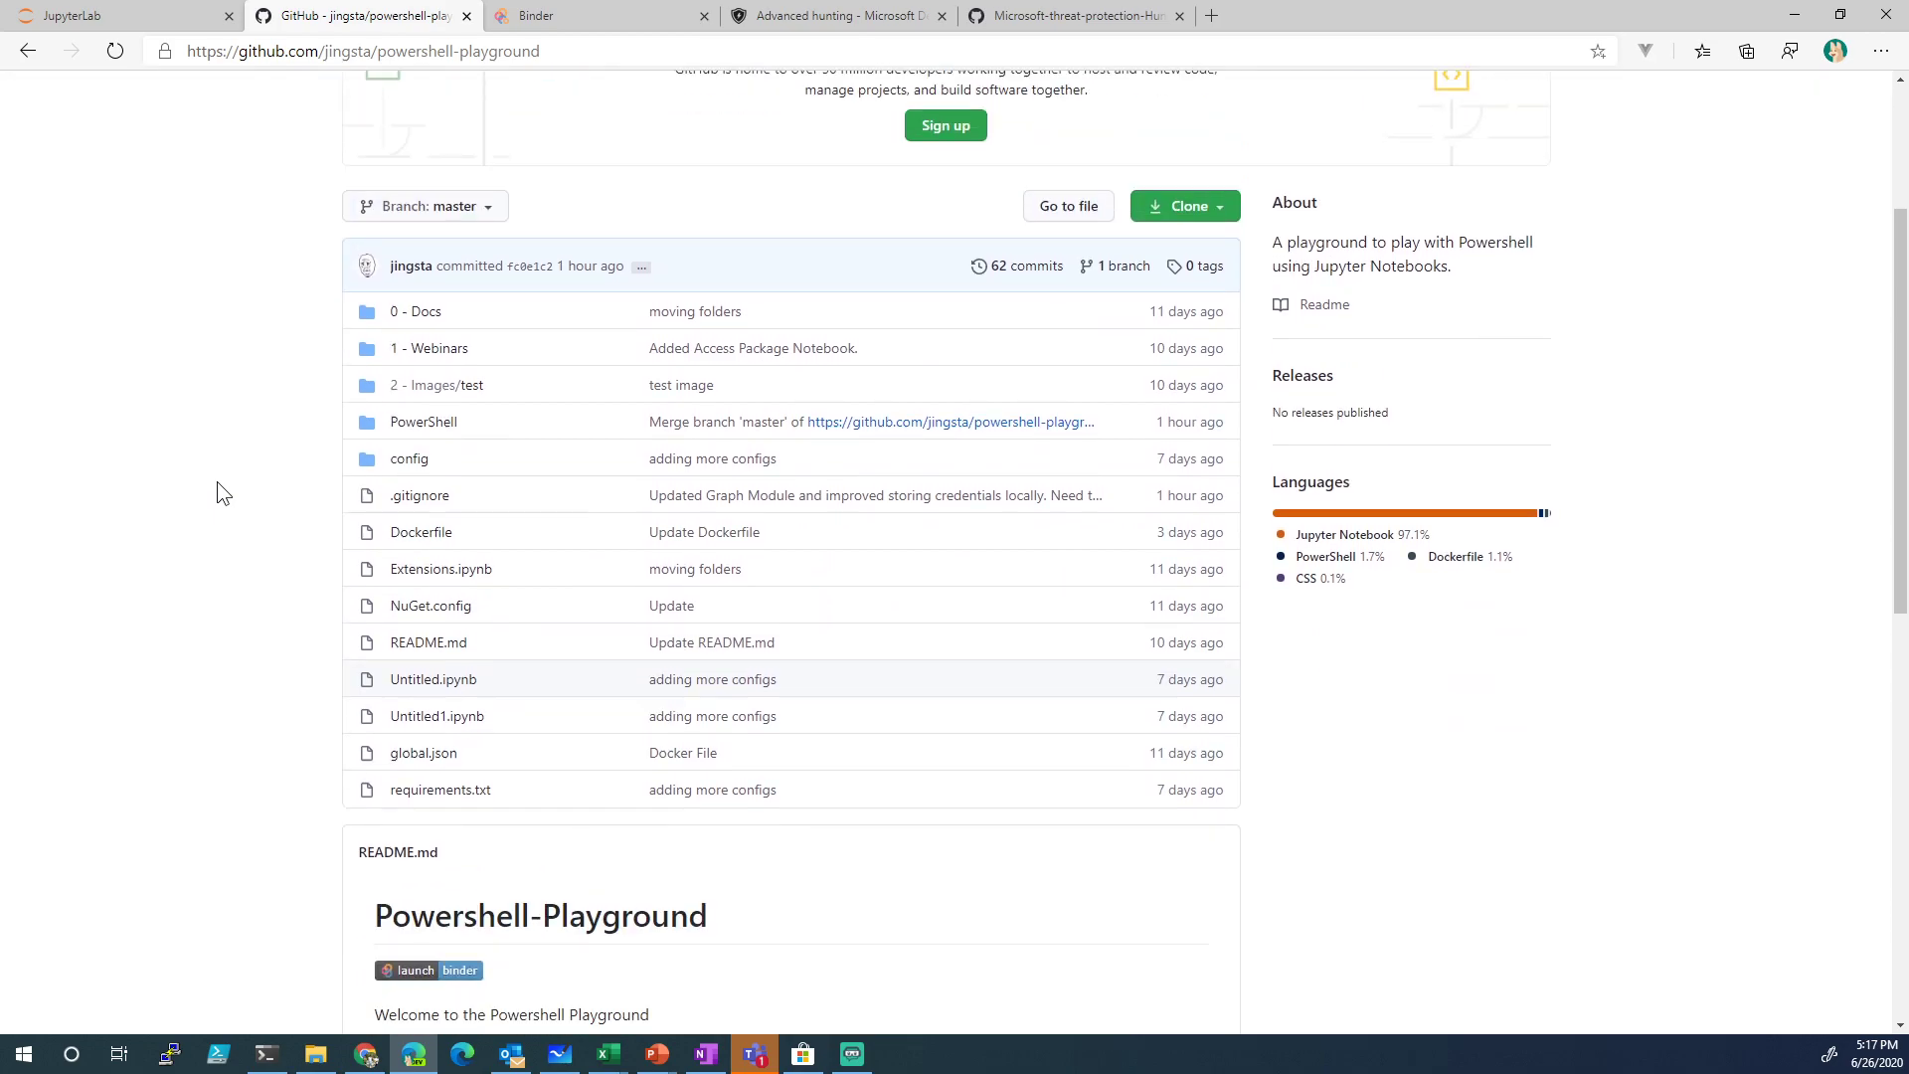
scroll(219, 491, up, 2)
scroll(213, 486, down, 2)
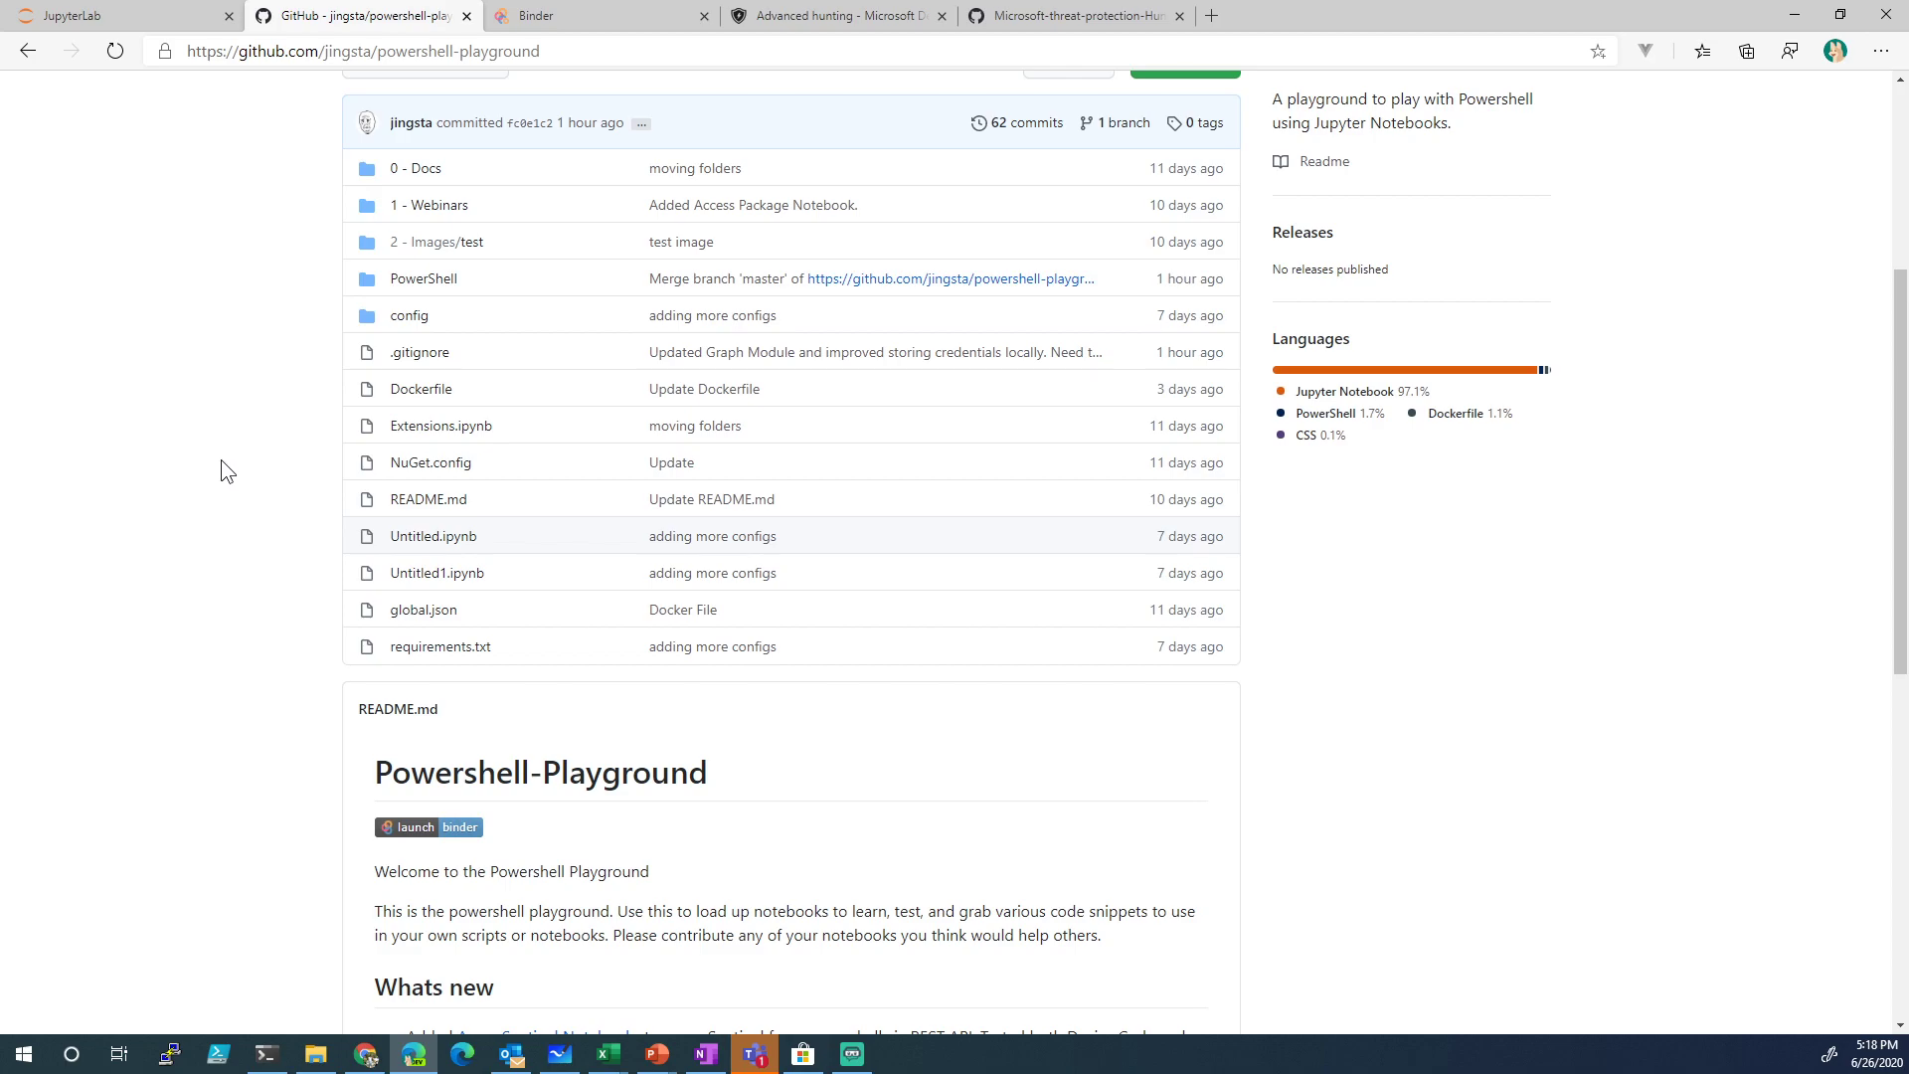
Replace the hunting-queries tab's address with portal.azure.com to load the Azure portal
click(863, 18)
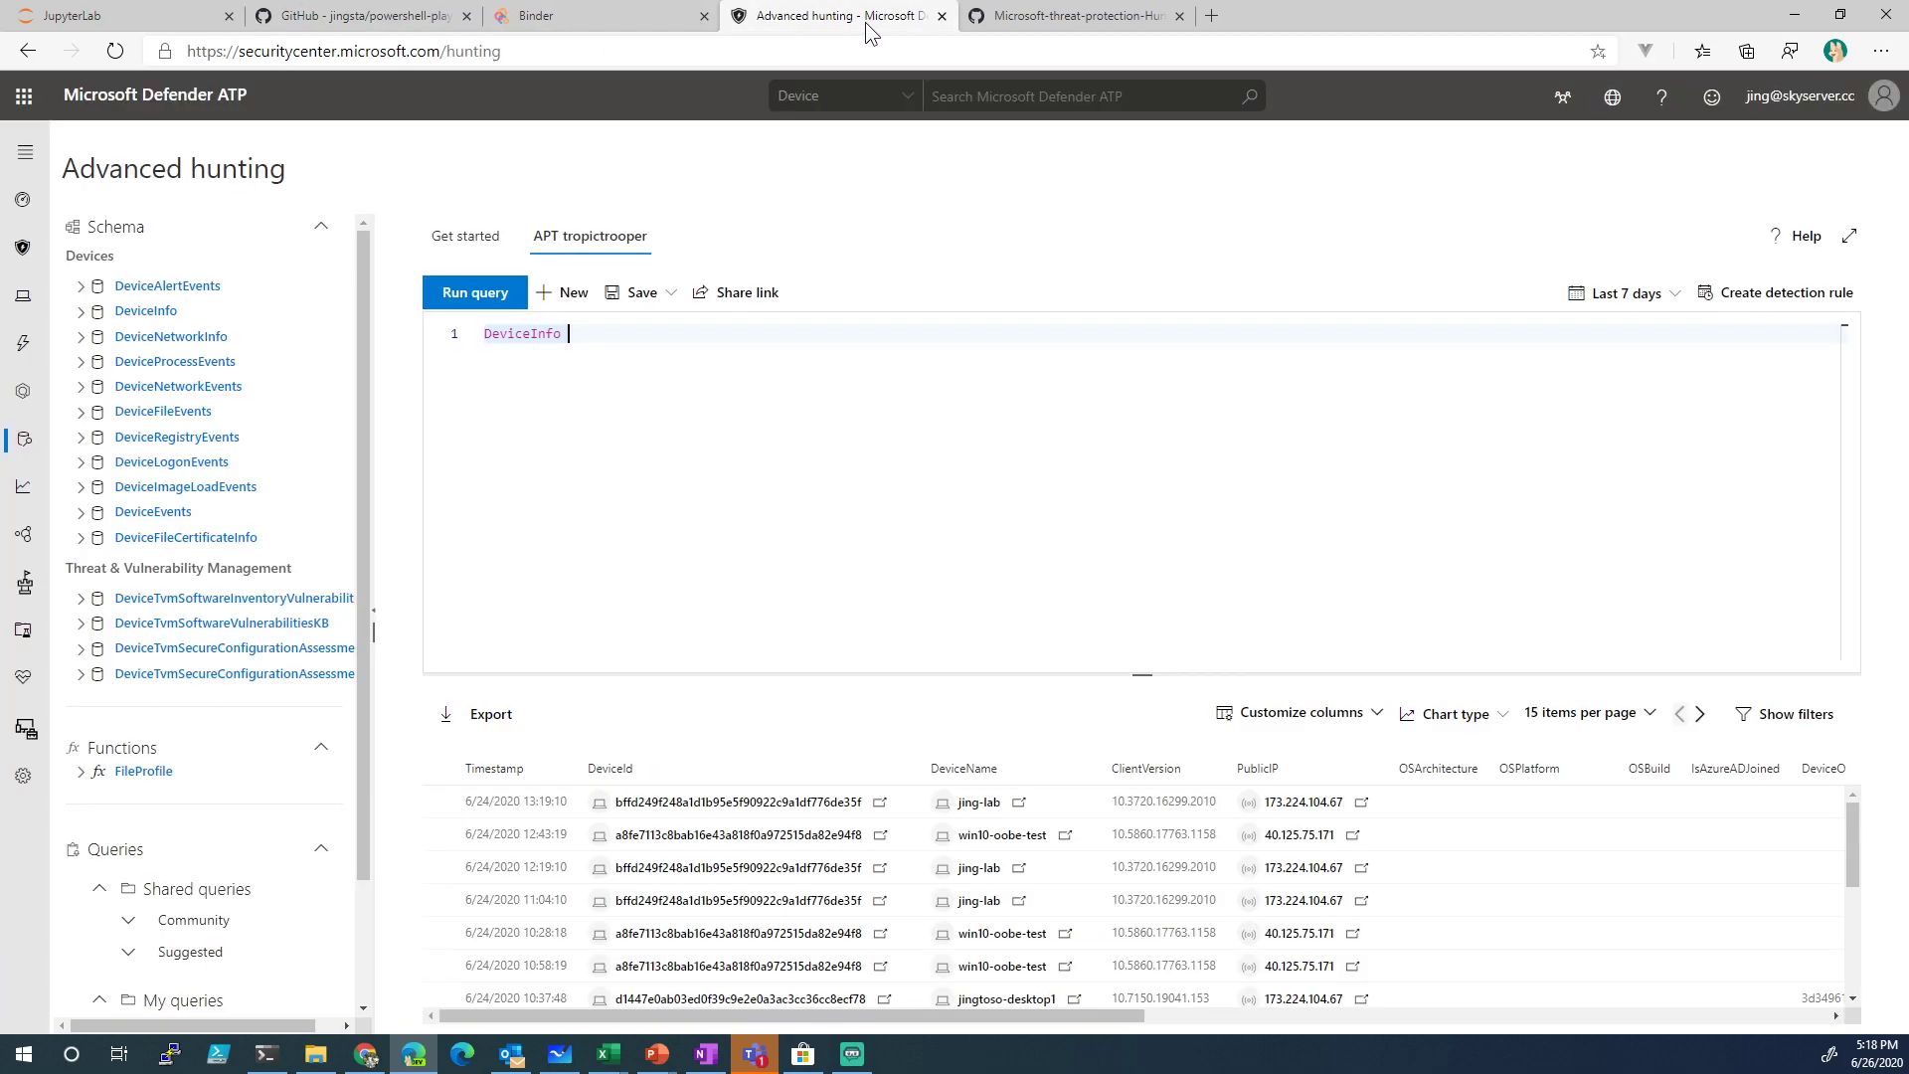
click(1114, 18)
click(1120, 52)
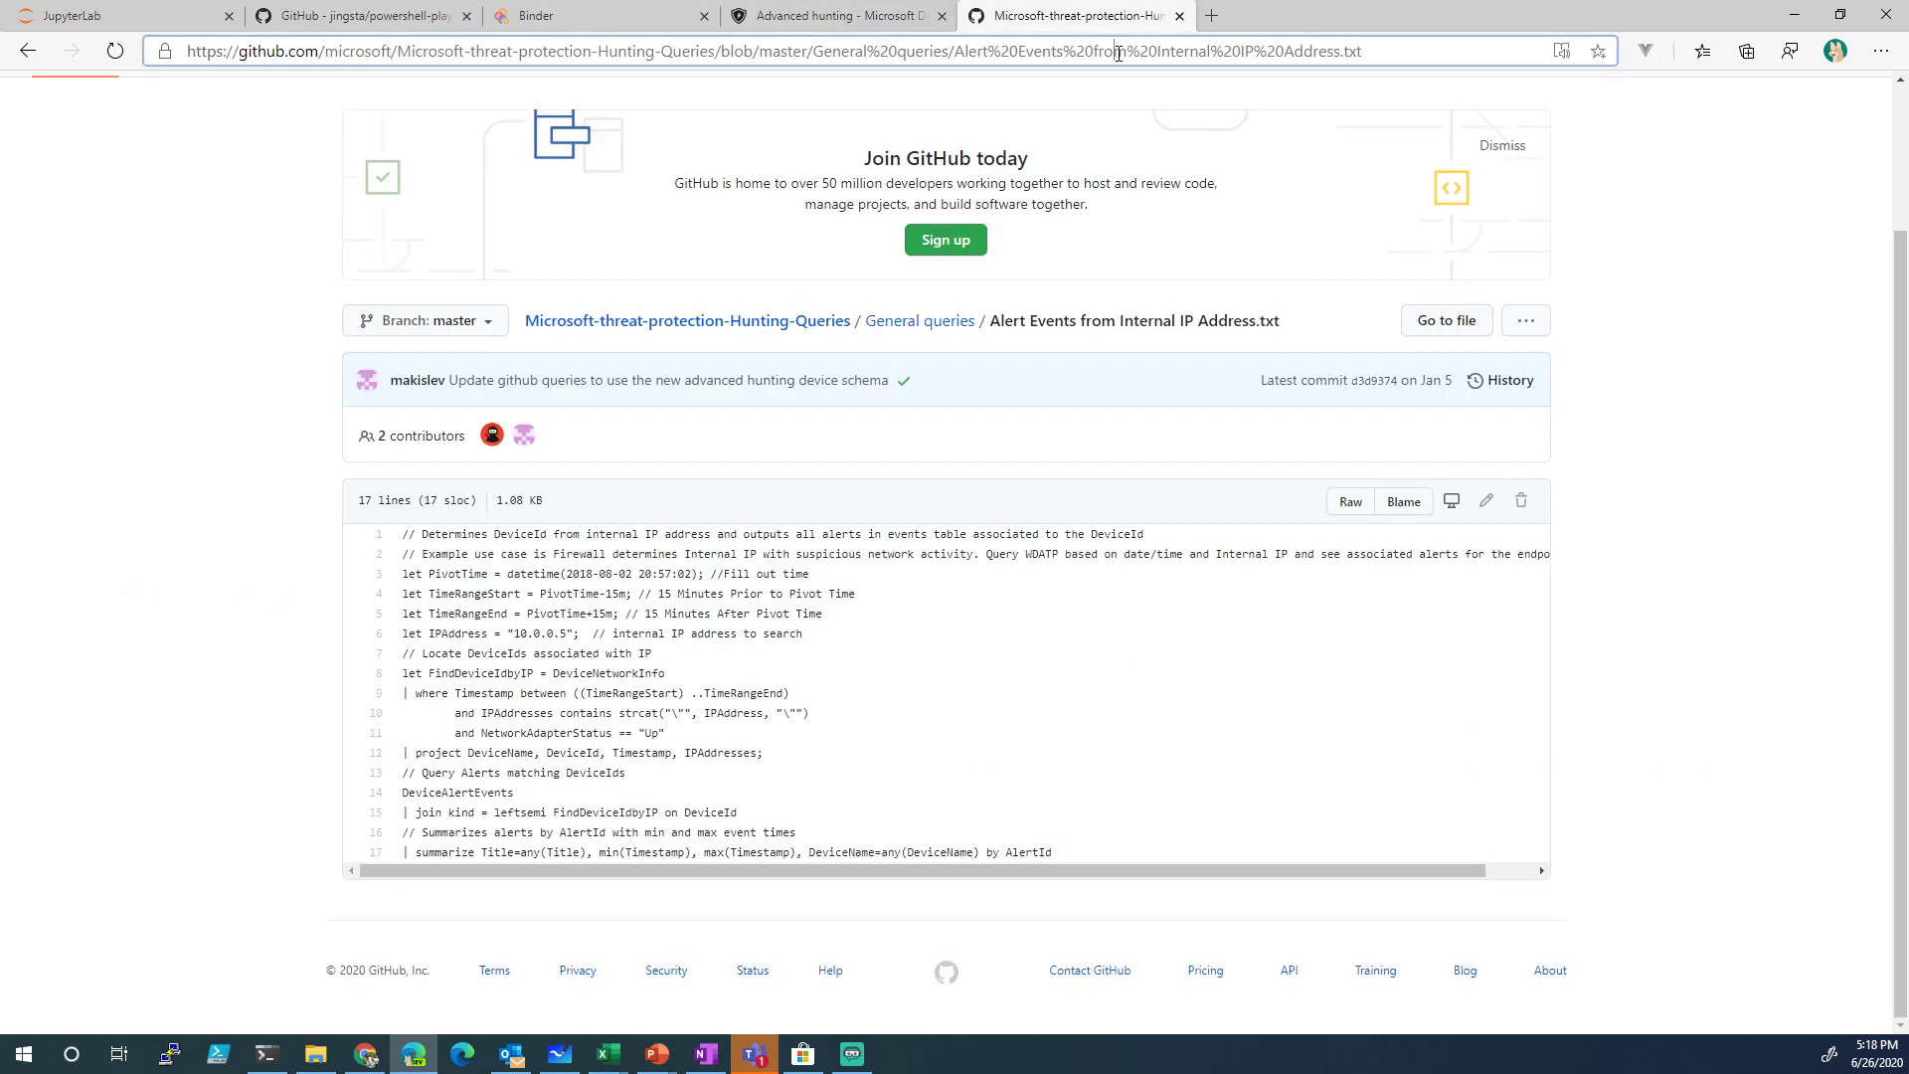
text(https:///)
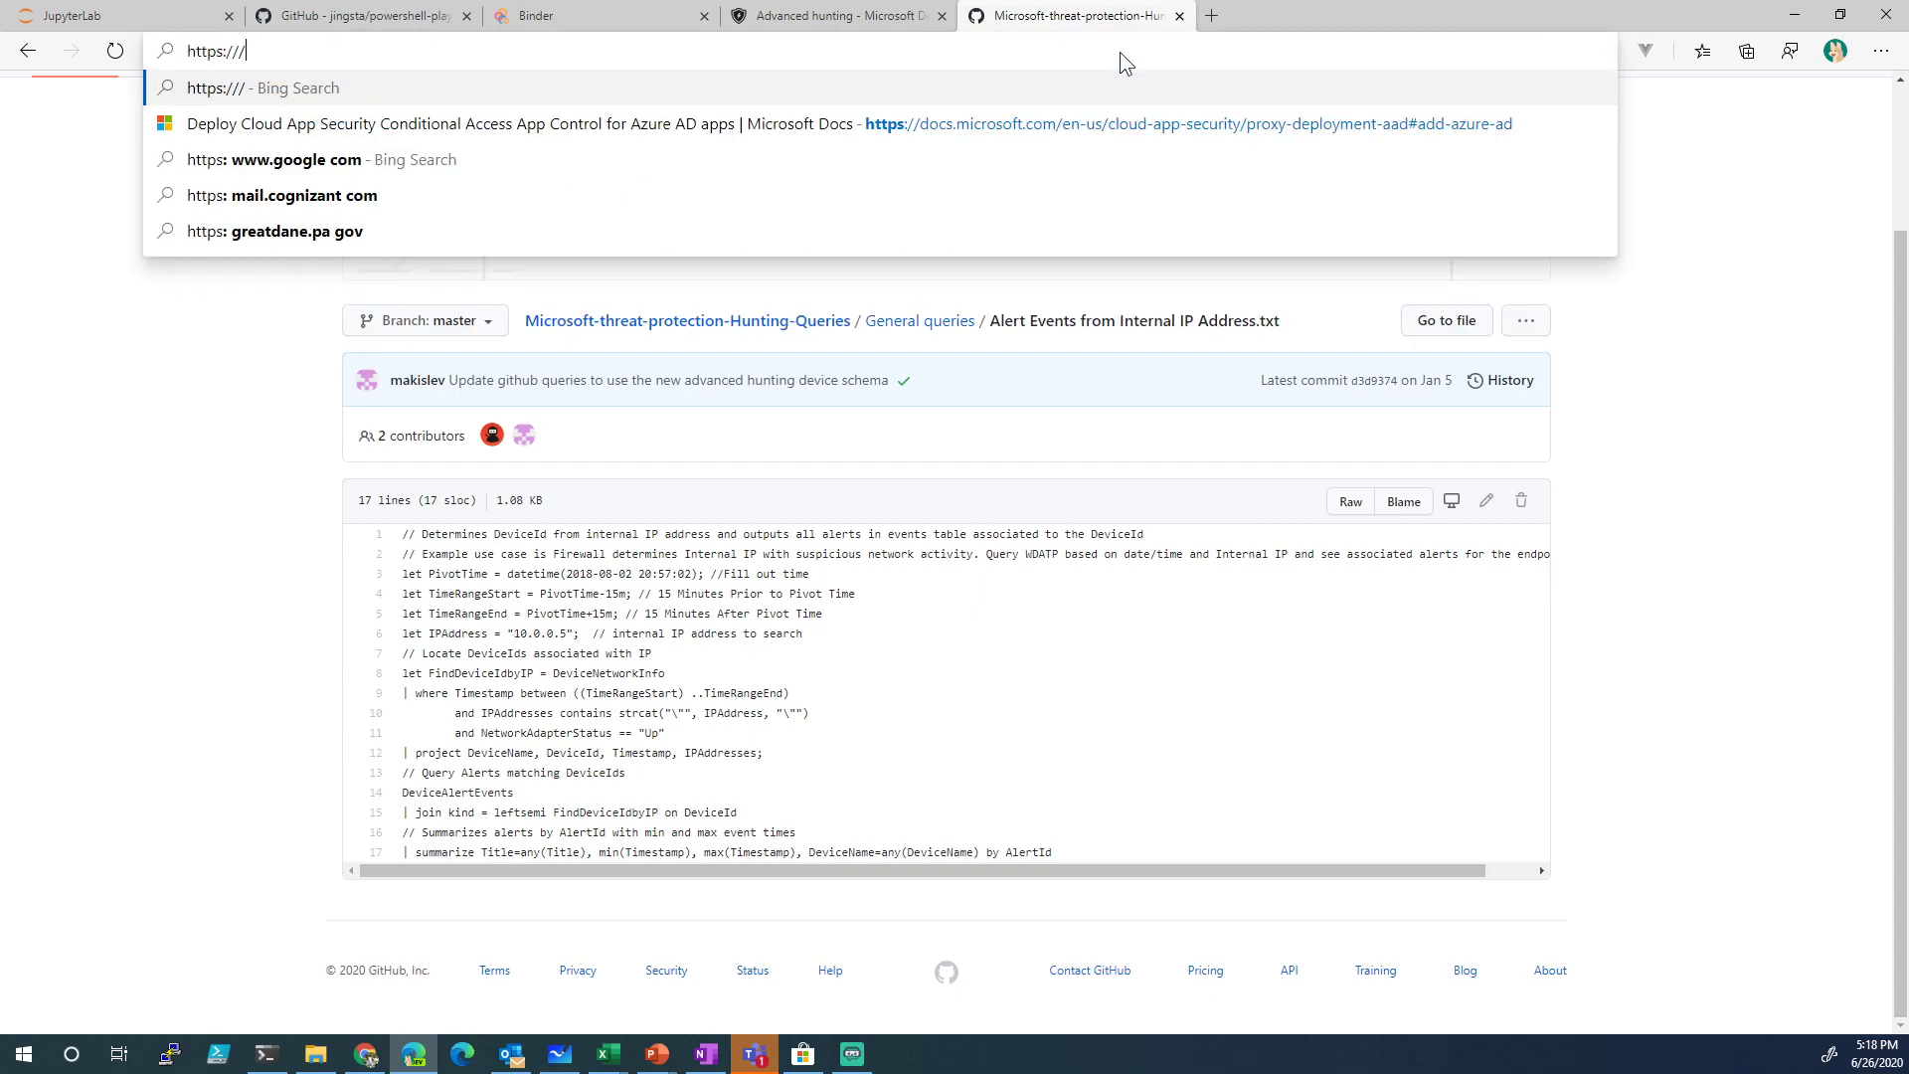
key(BackSpace)
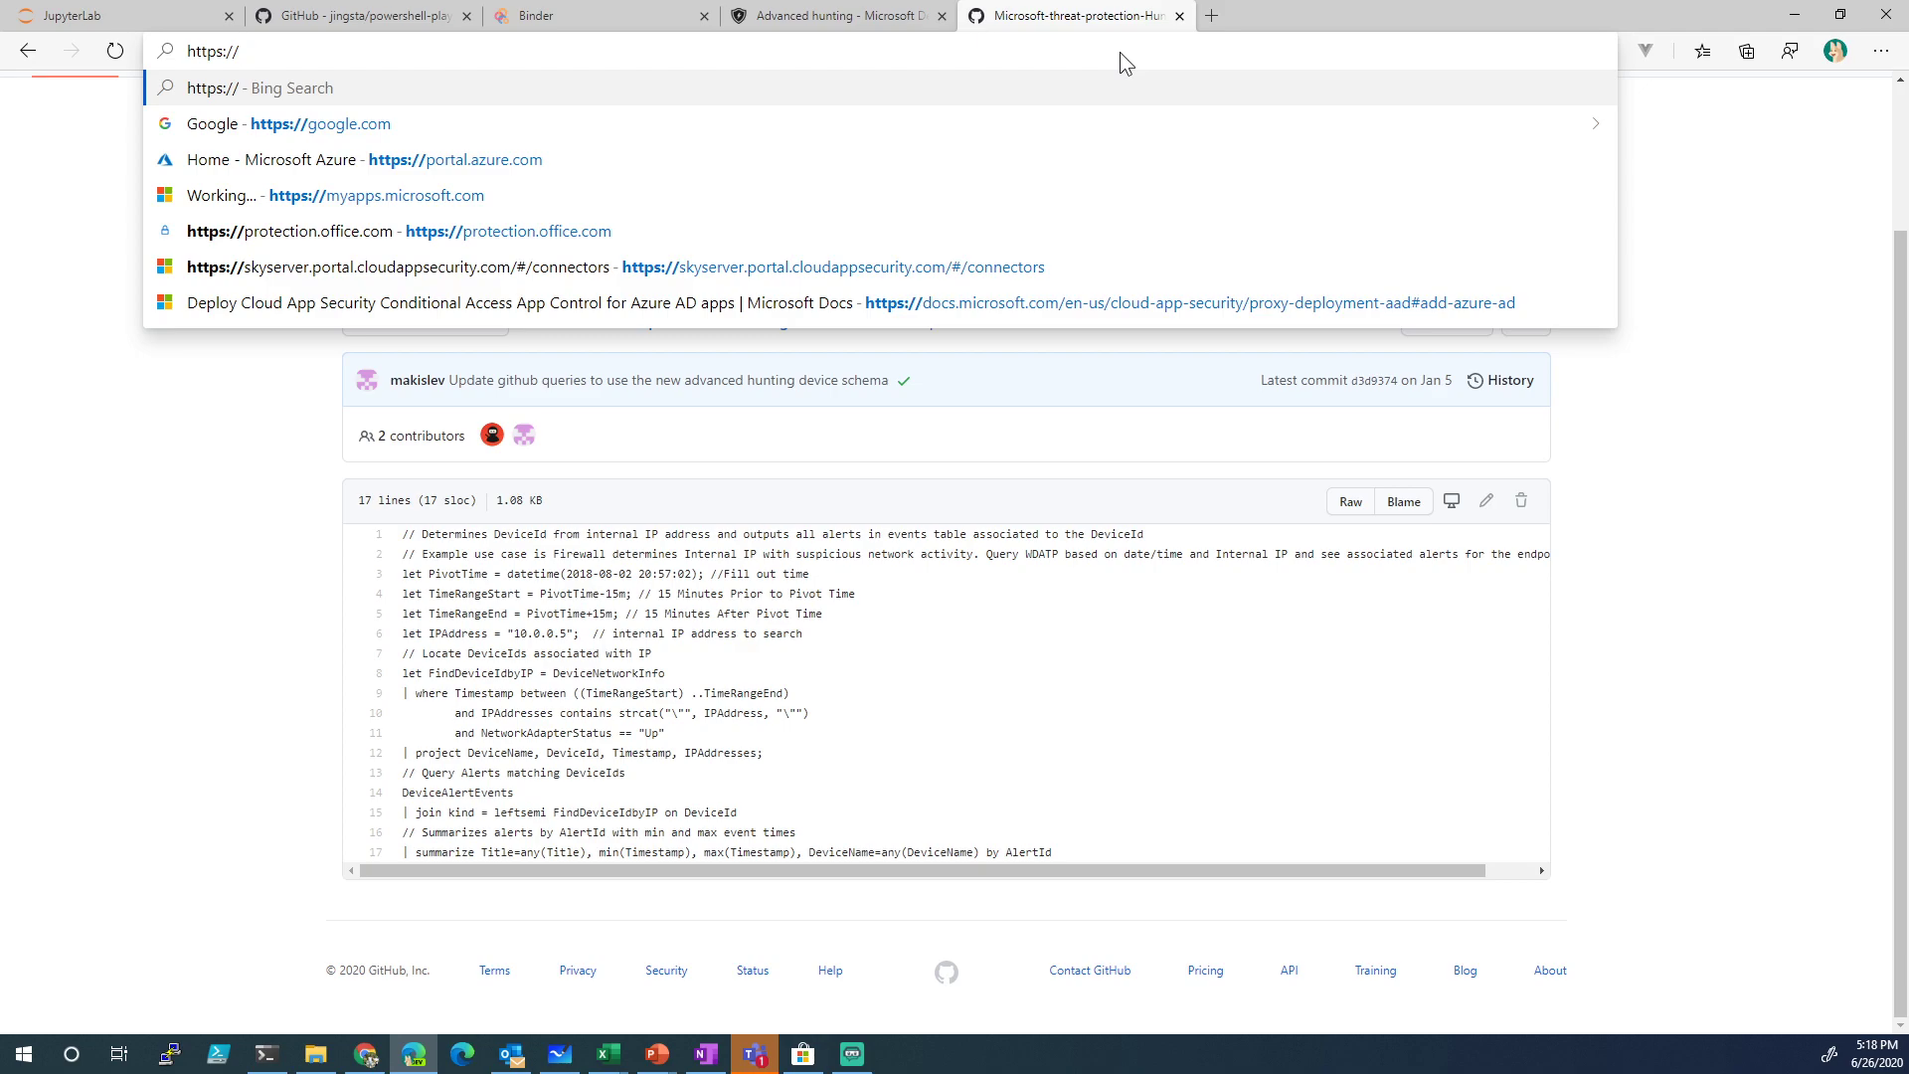
text(portal.azure.com/#home)
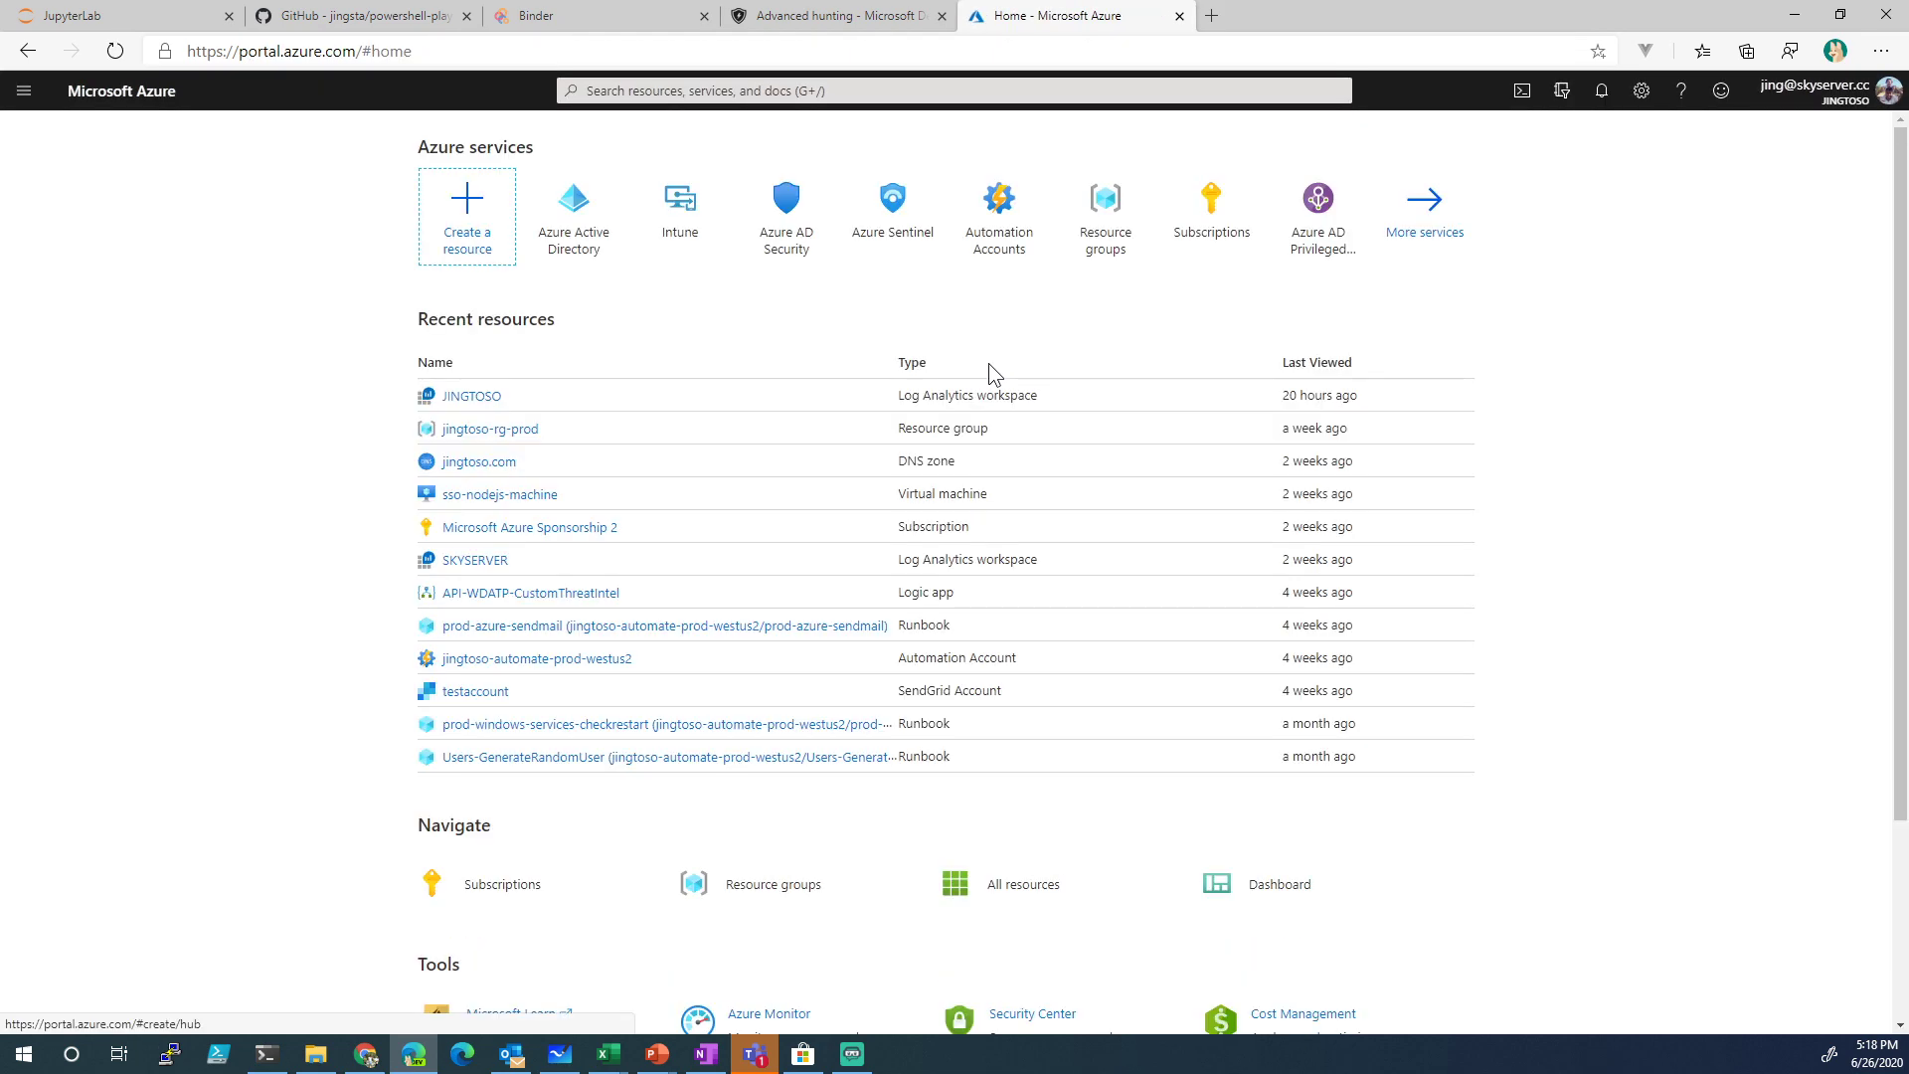
Open the Logs page for the South Central US Azure Sentinel workspace
click(24, 90)
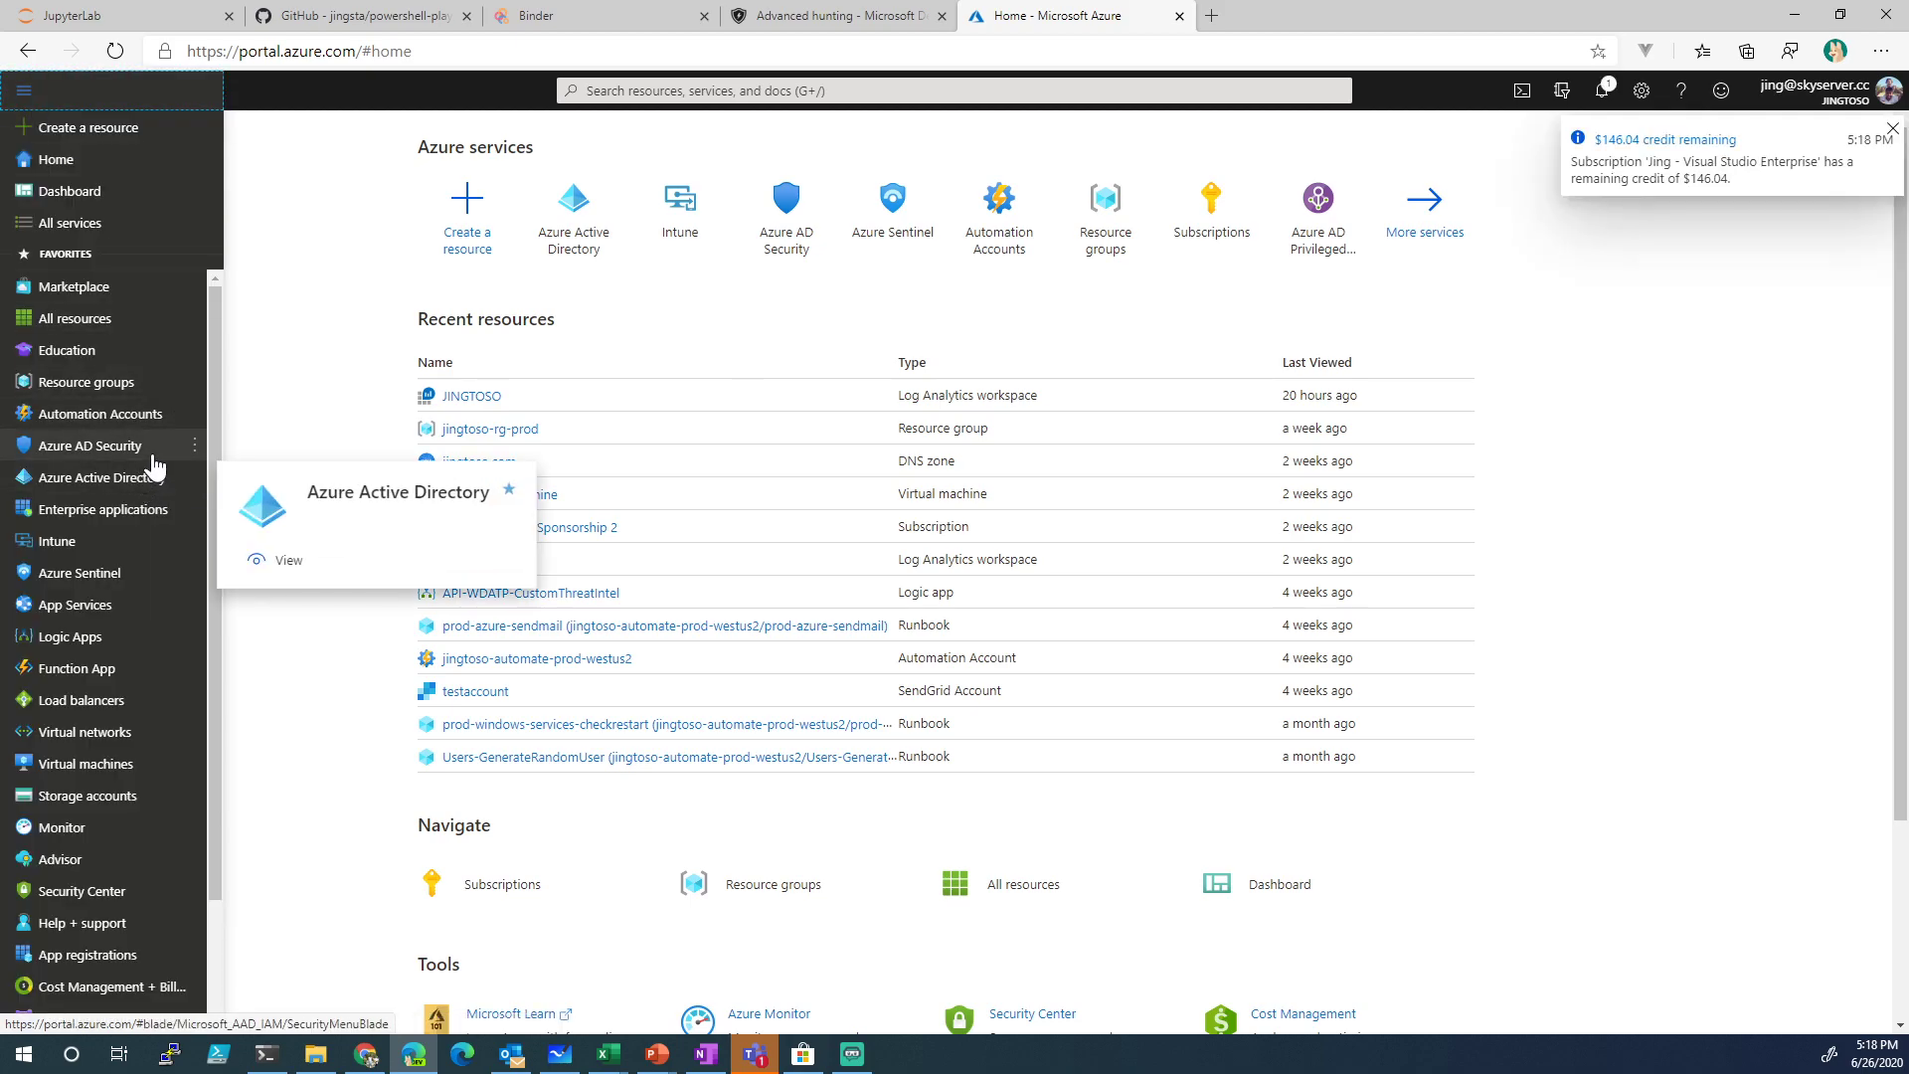
click(130, 575)
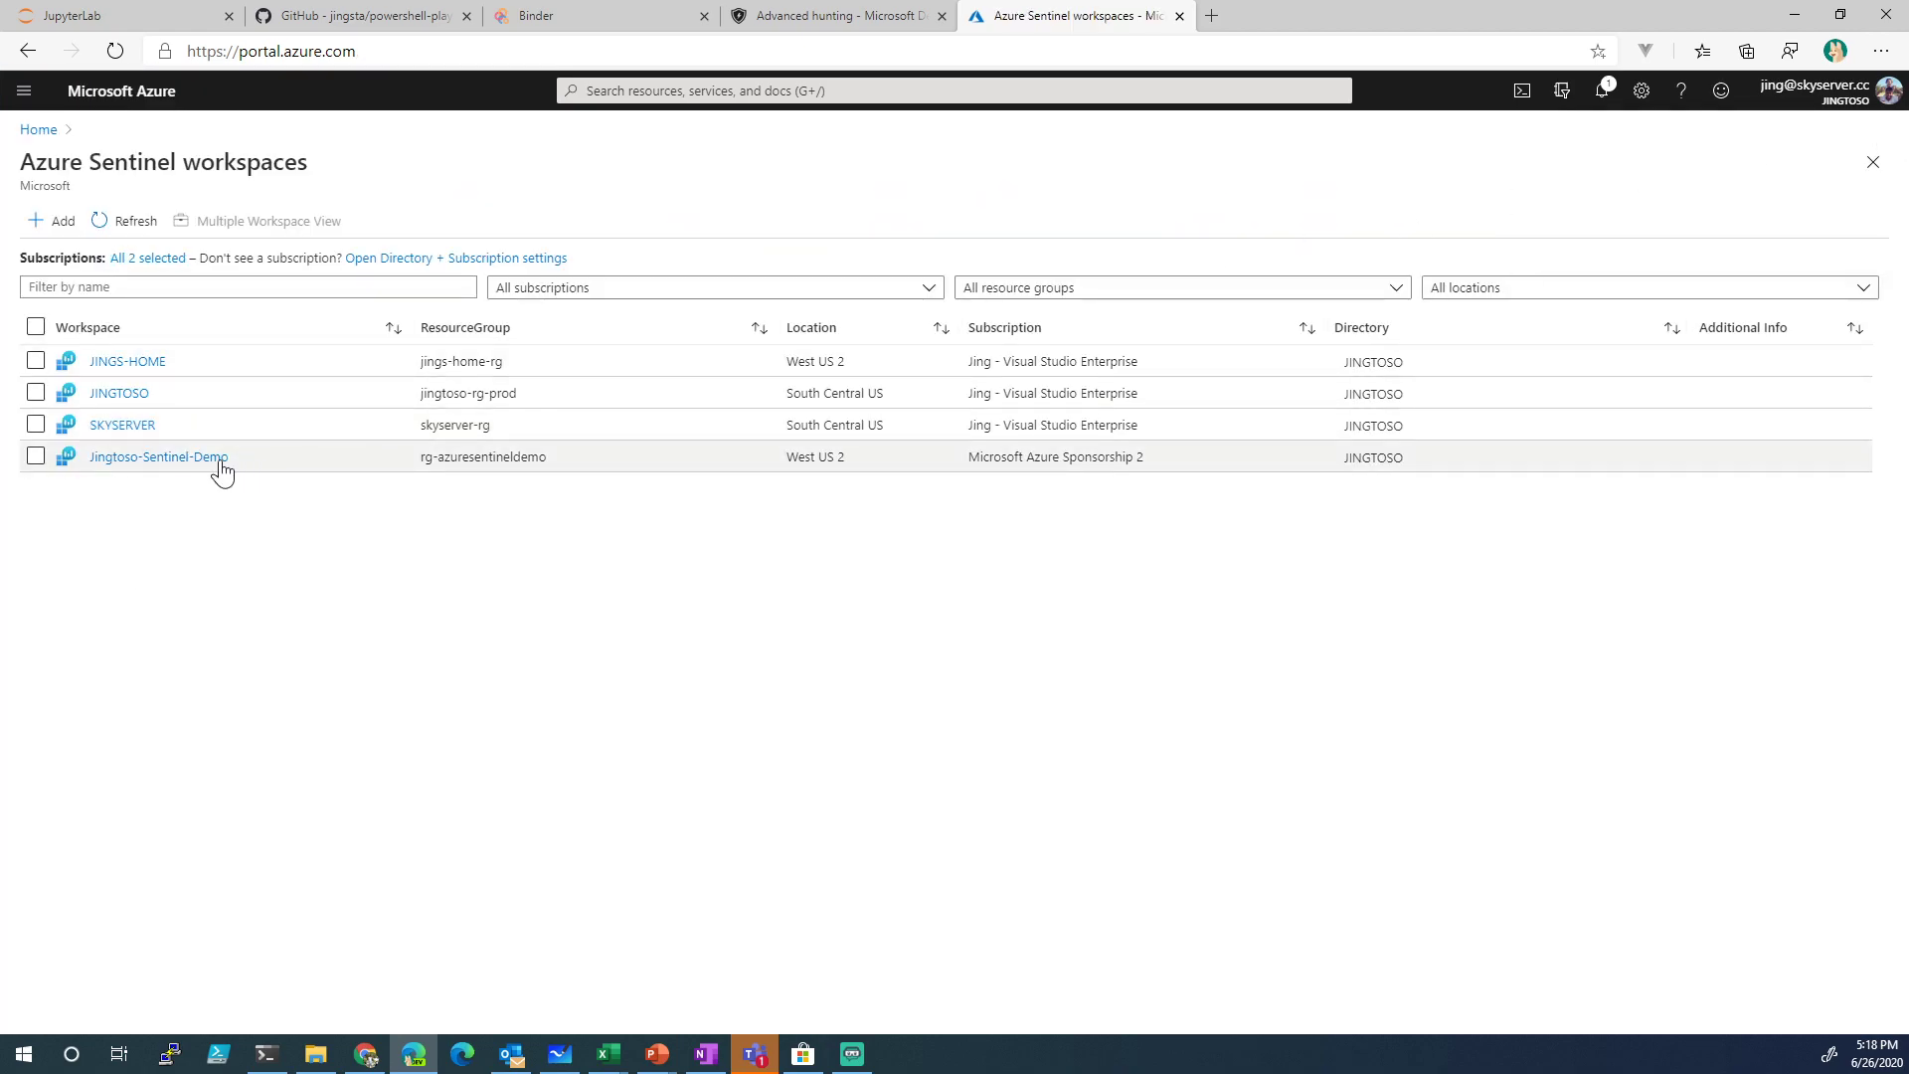
click(119, 394)
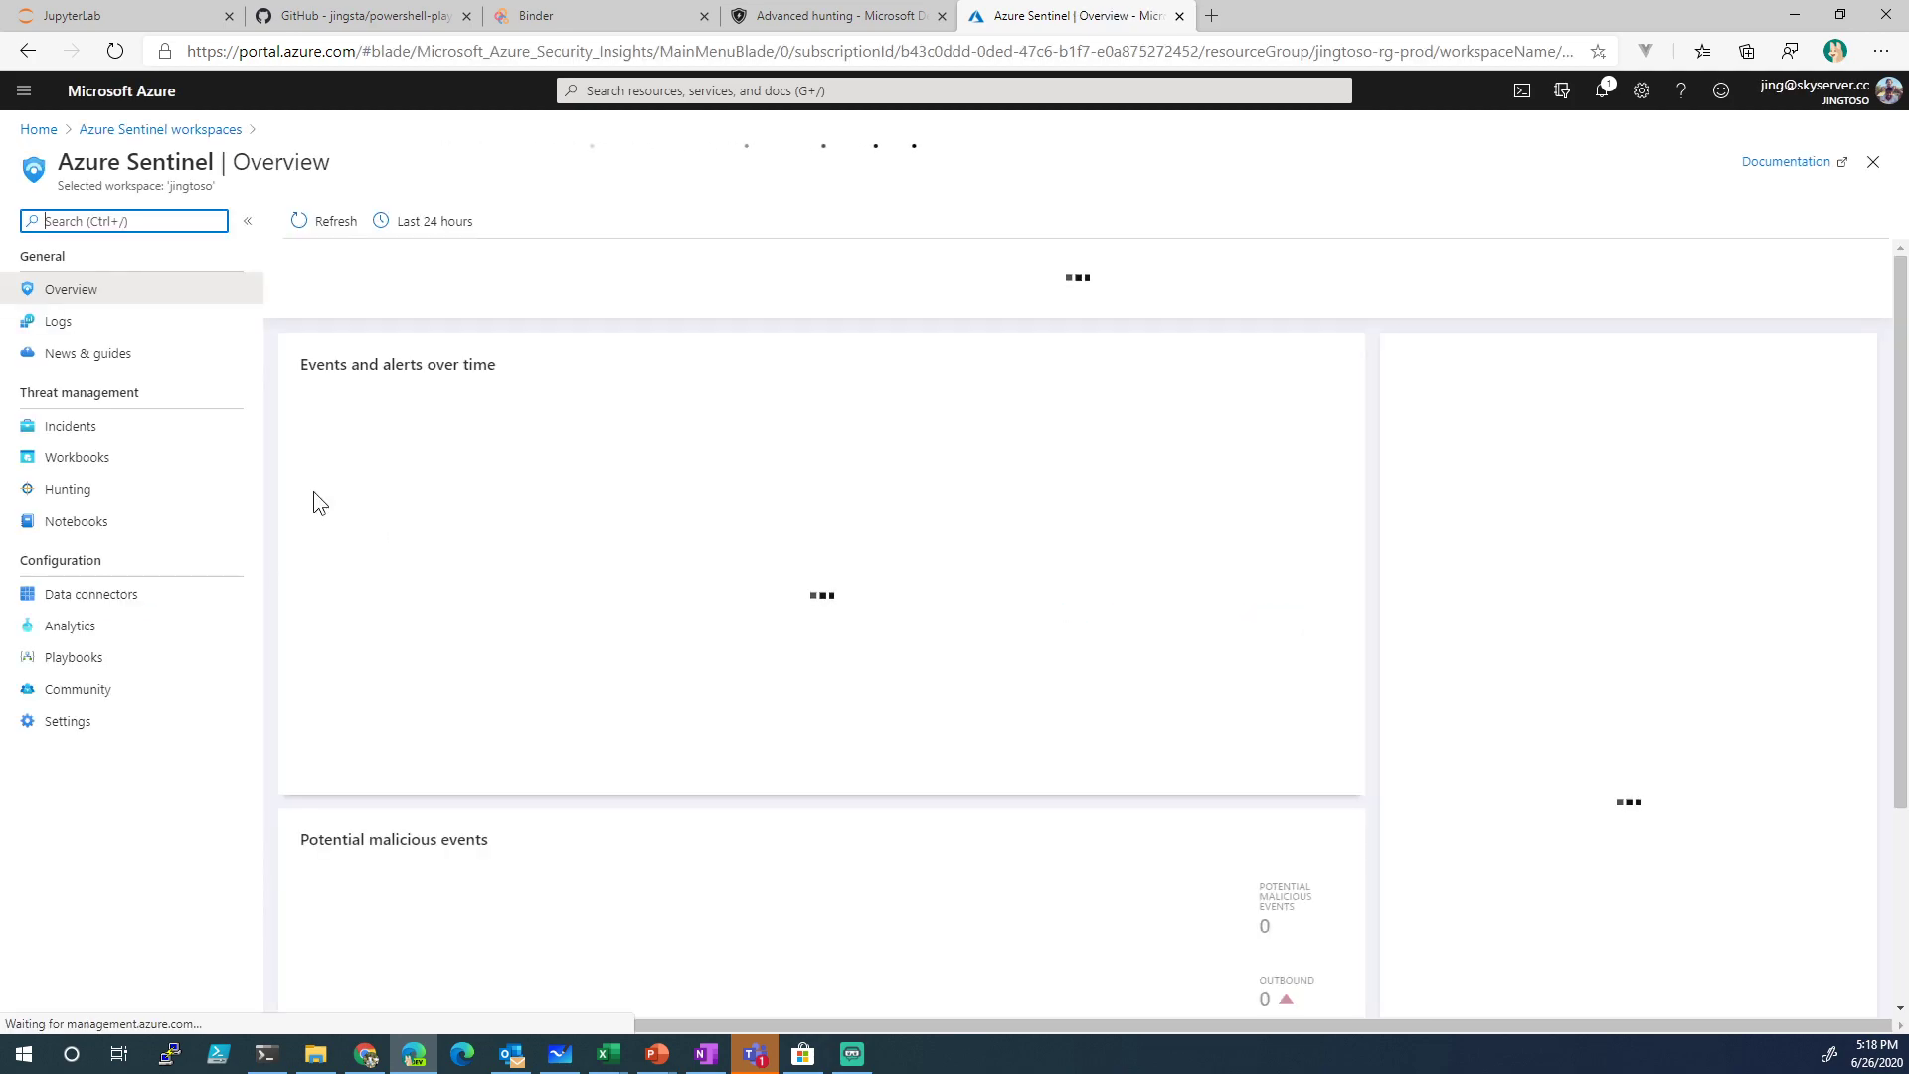
click(106, 328)
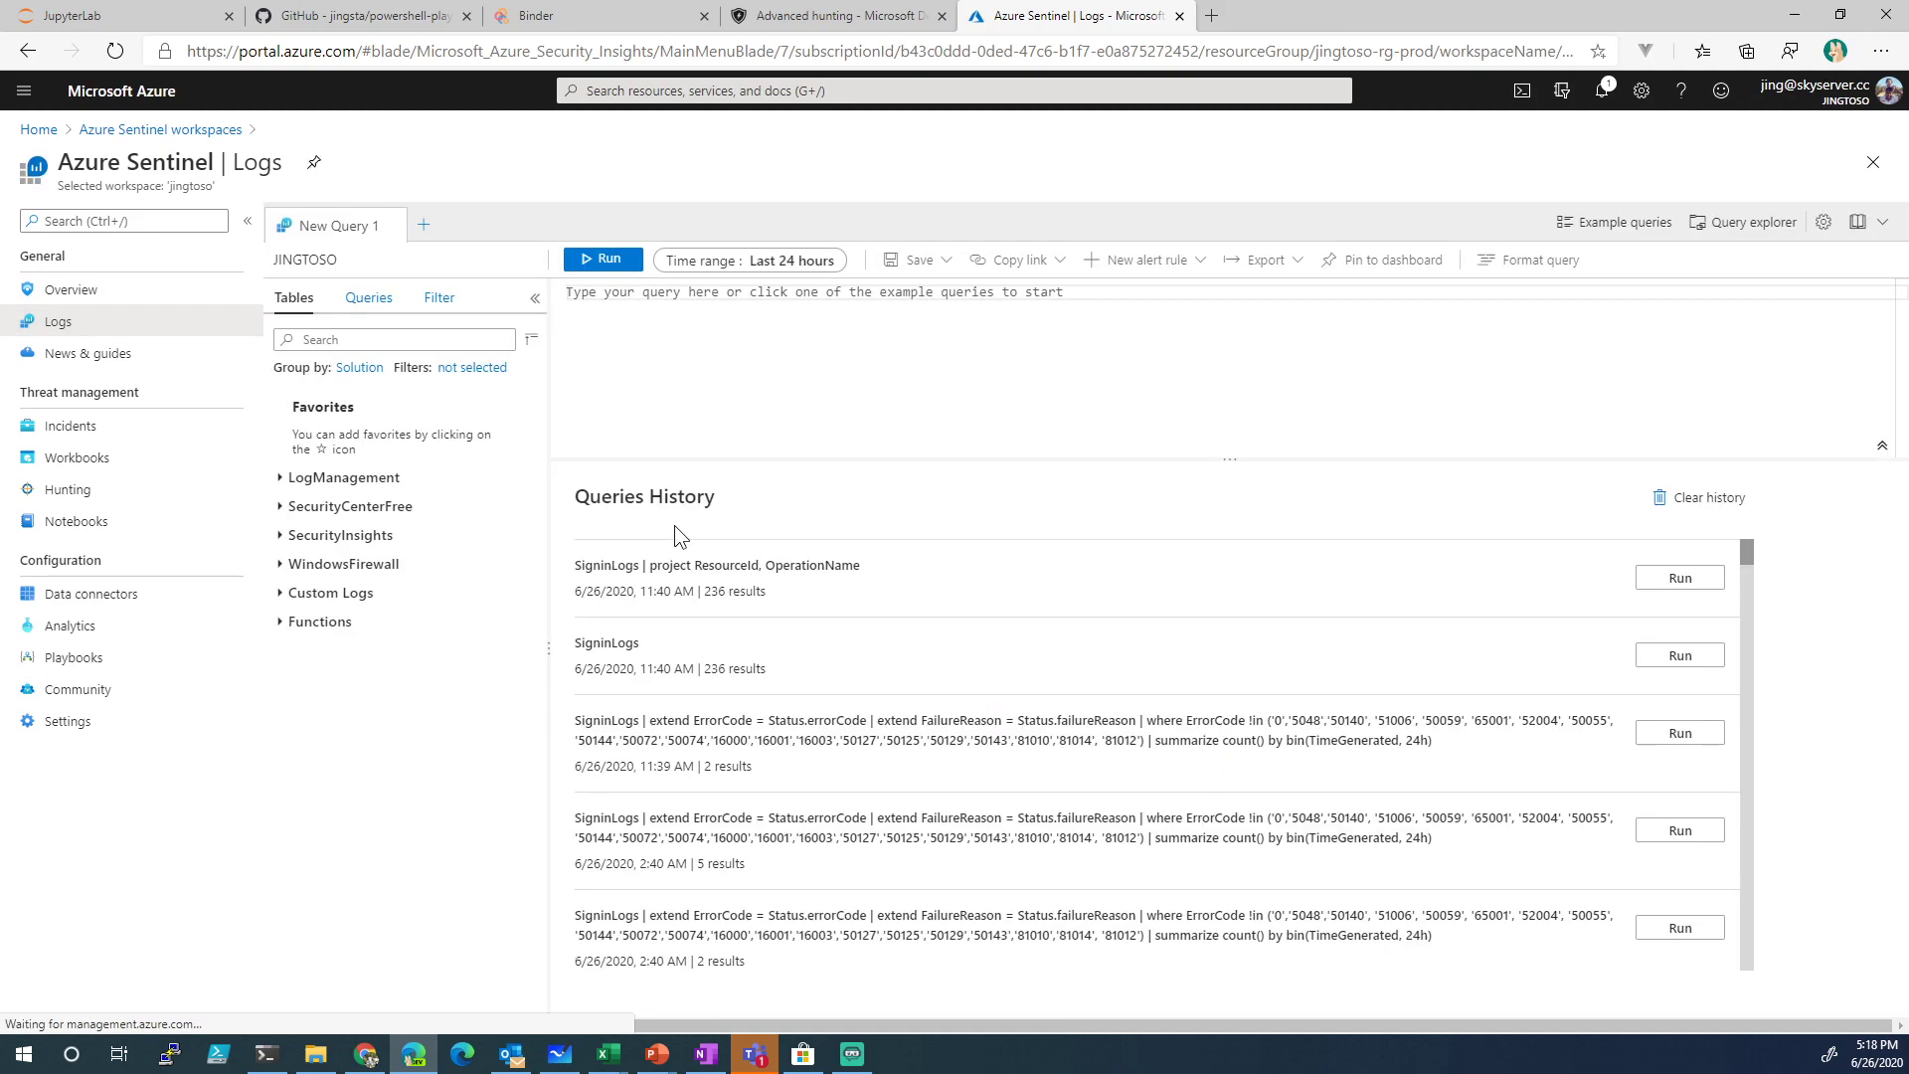
Insert SecurityAlert from SecurityCenterFree into the query and run it over the last 7 days
click(771, 411)
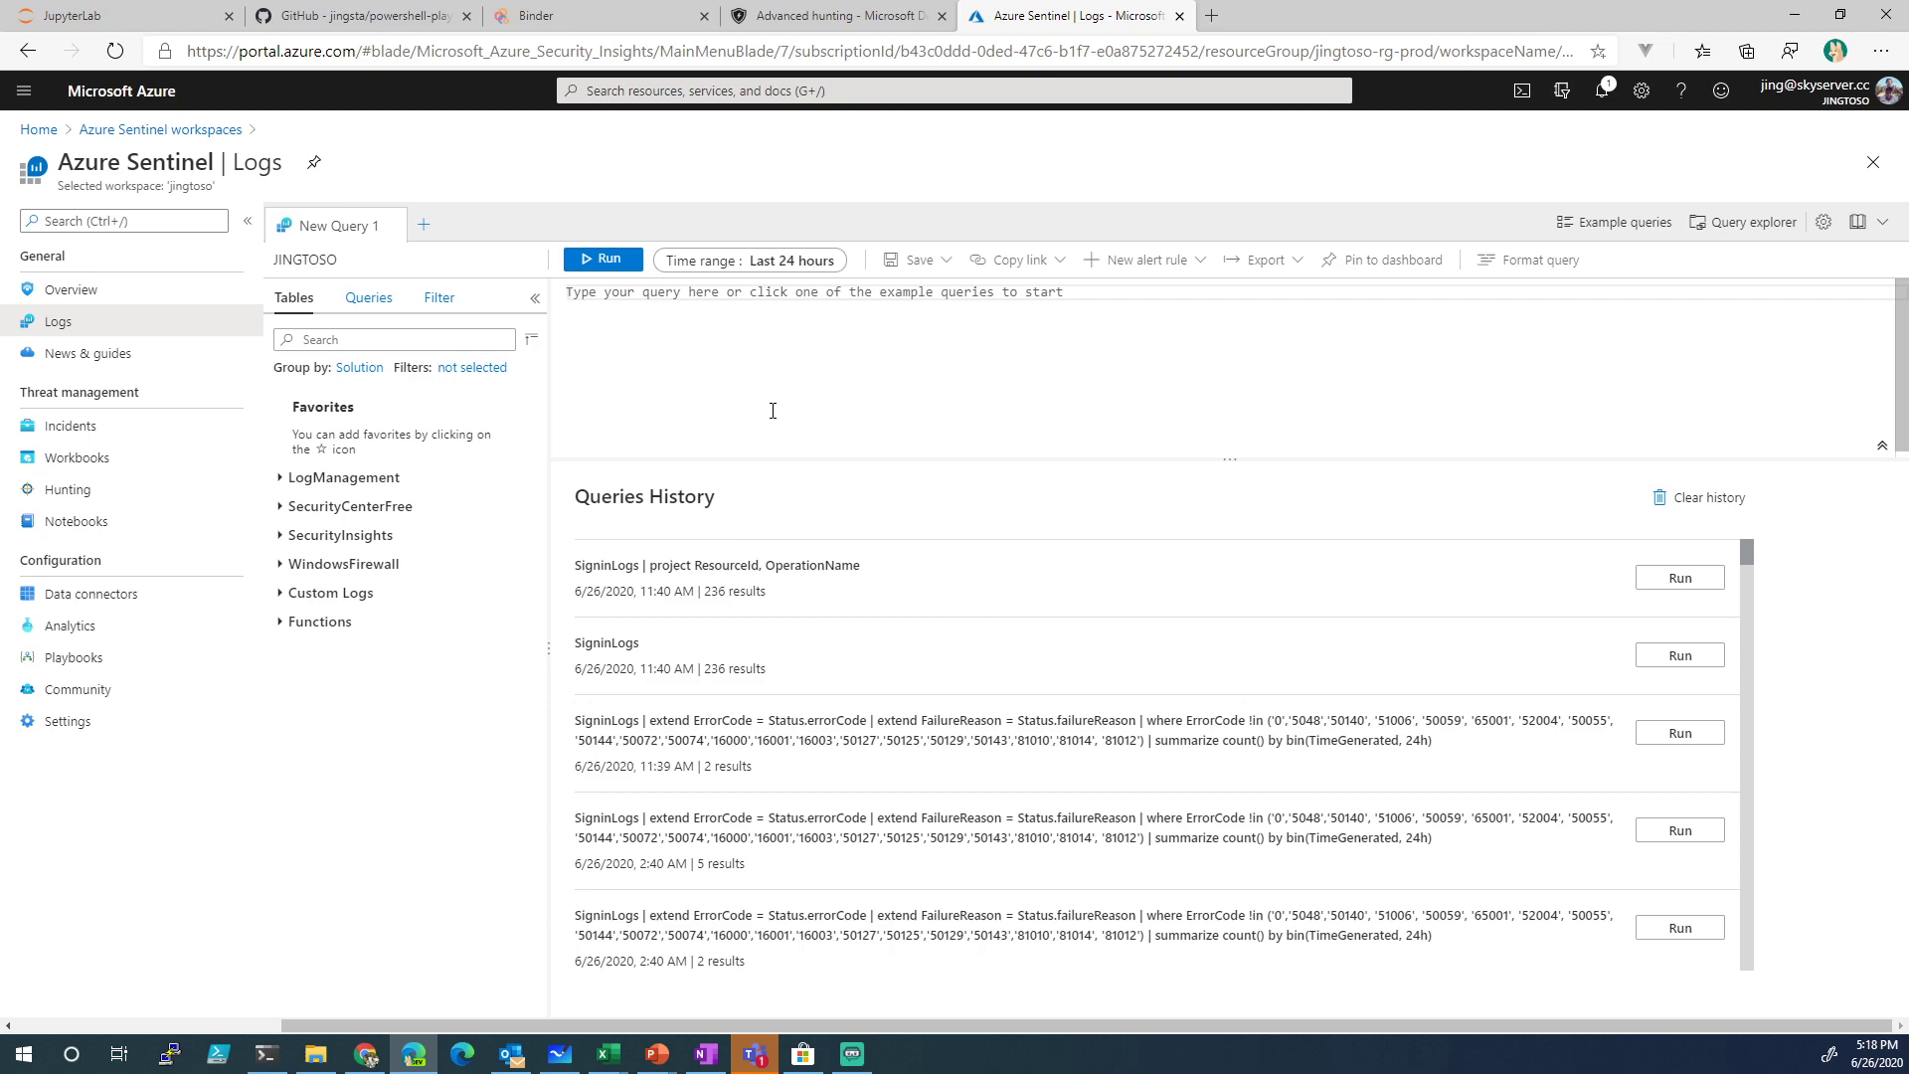
click(281, 507)
double_click(365, 564)
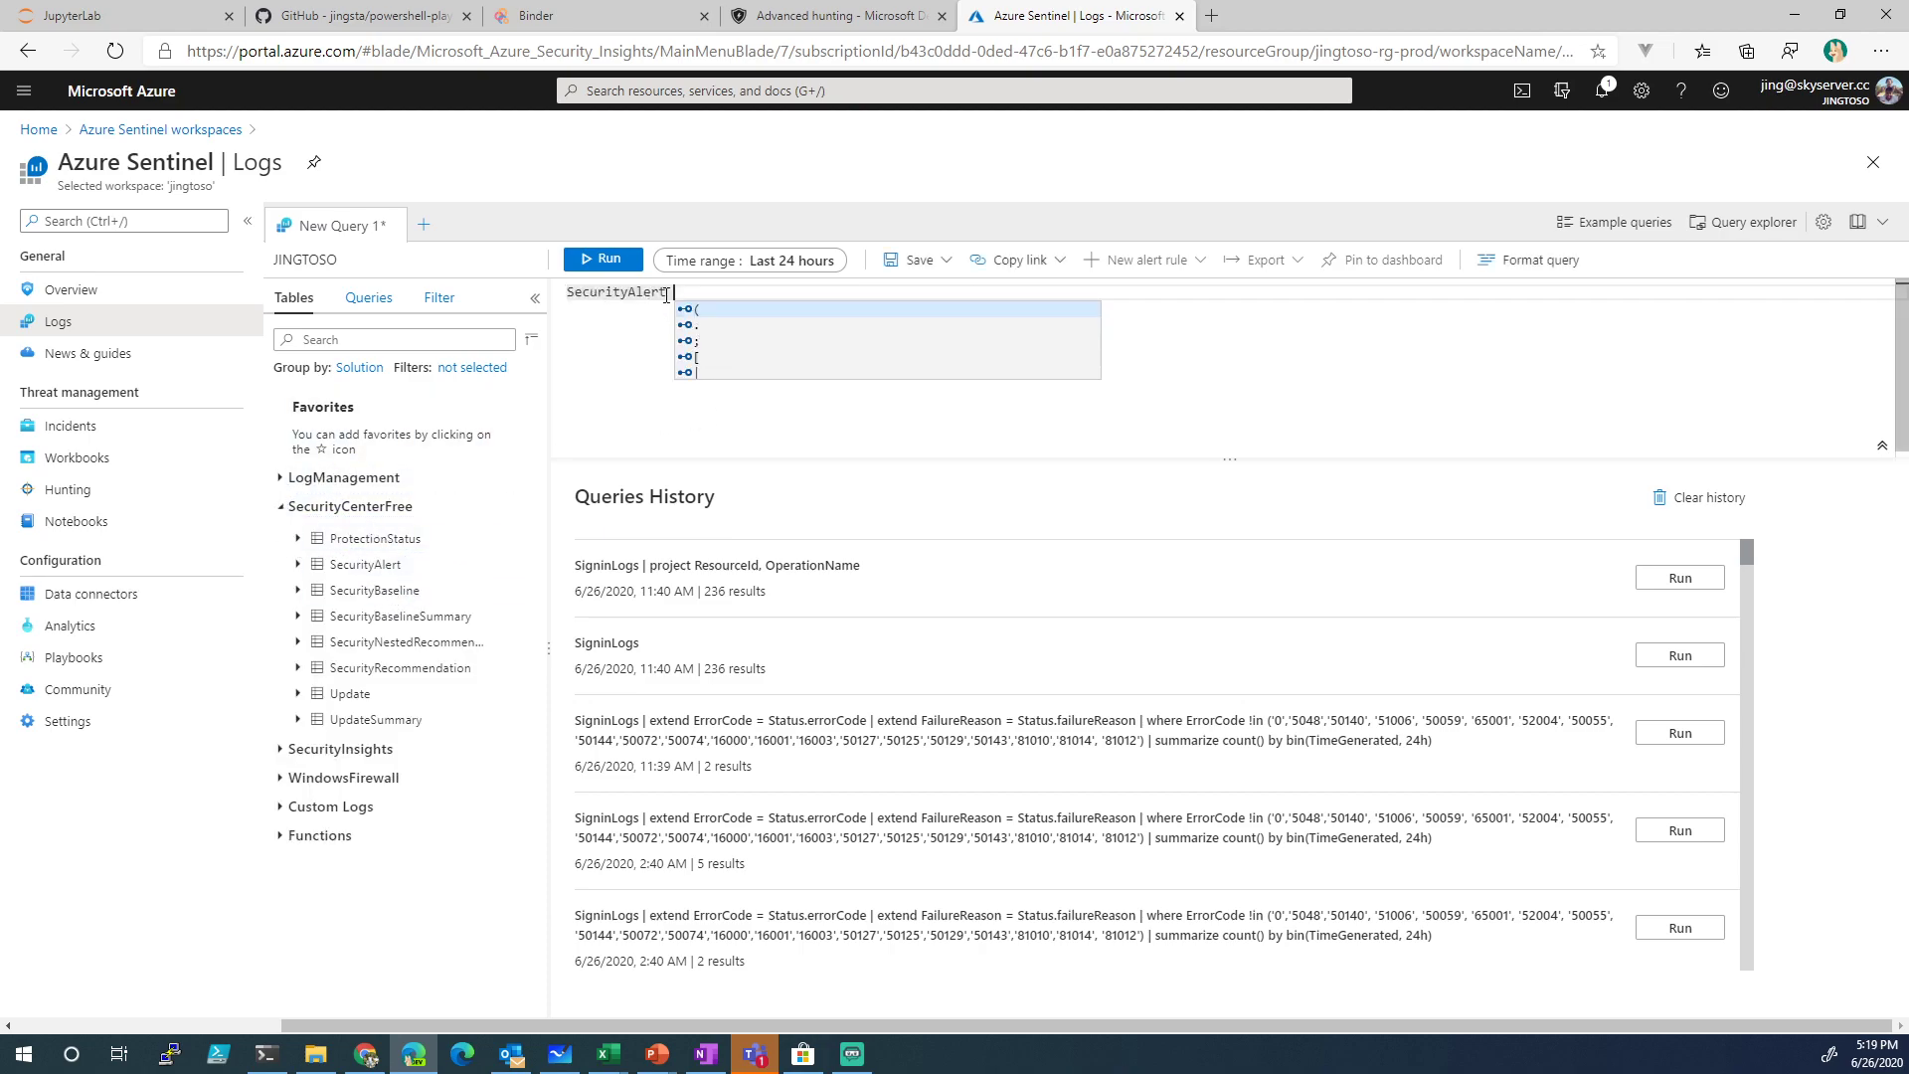
key(shift+Return)
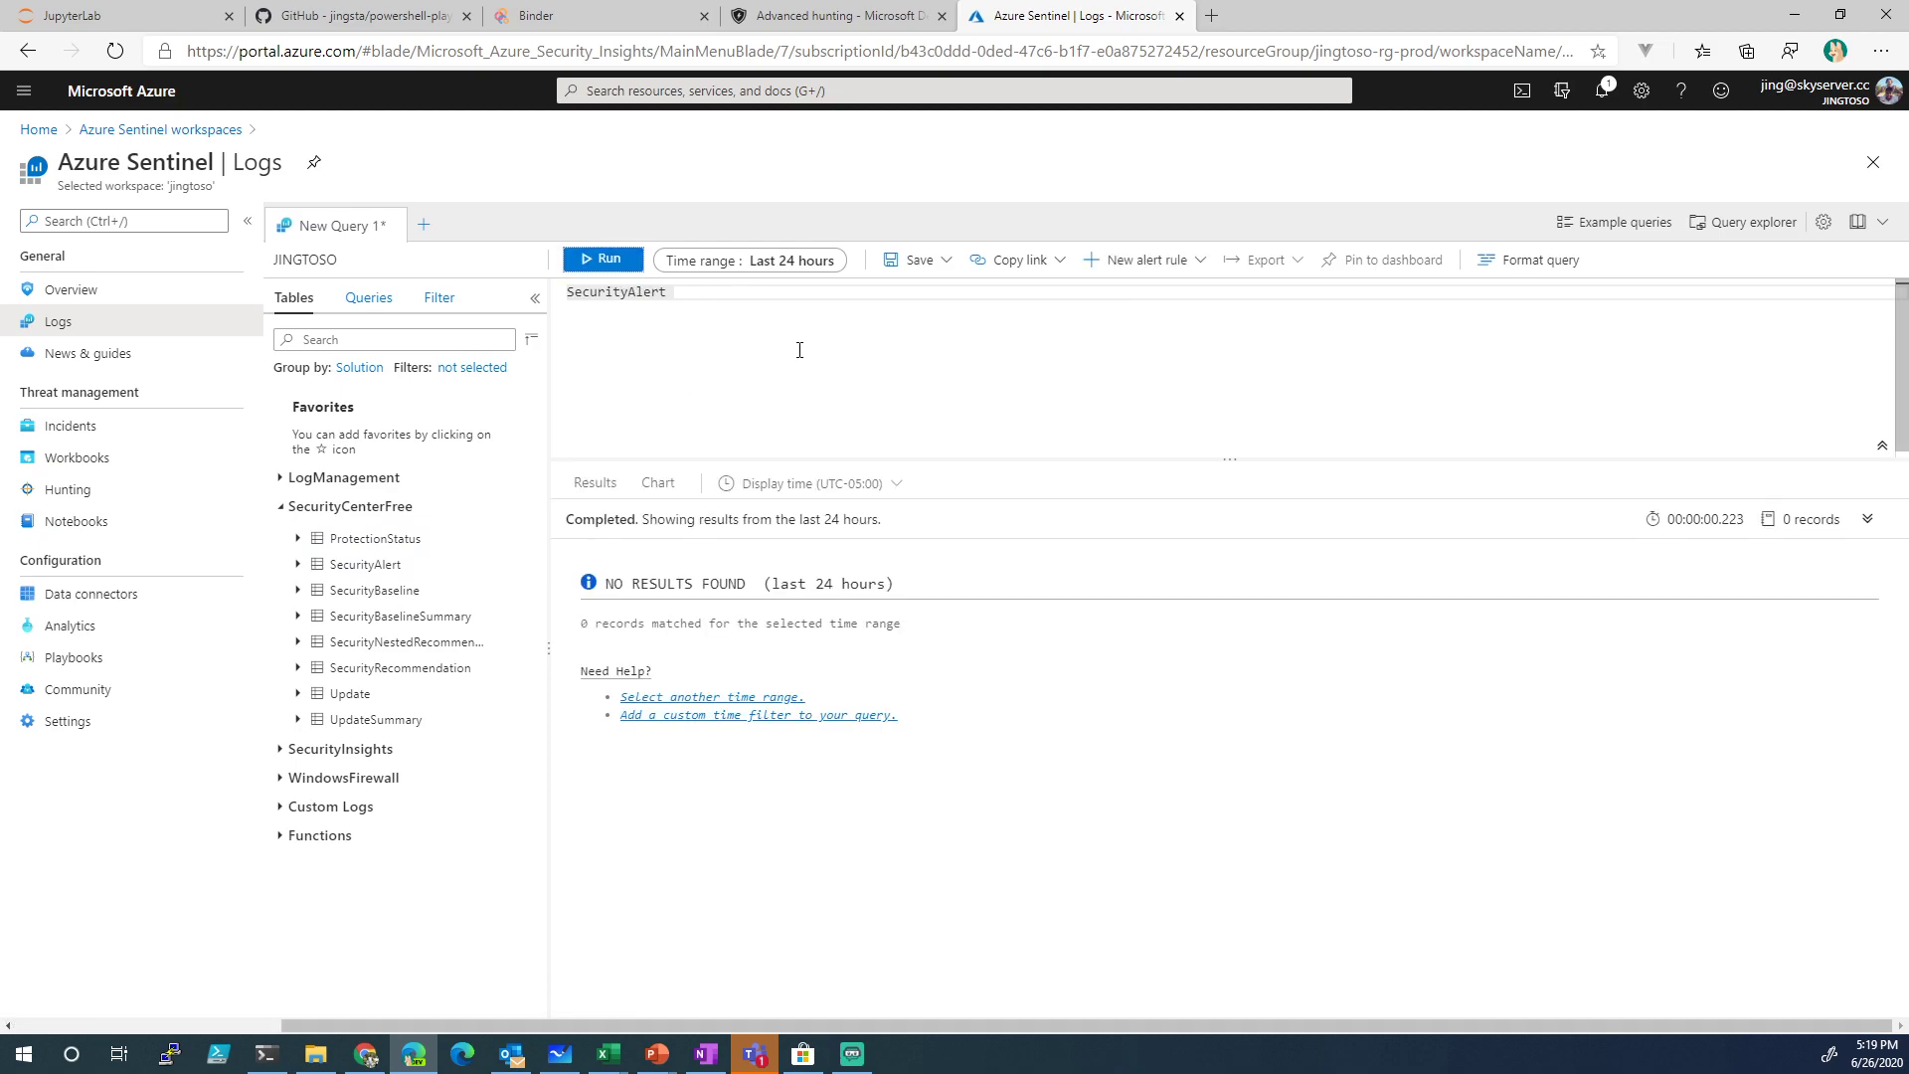
key(shift+Return)
click(775, 260)
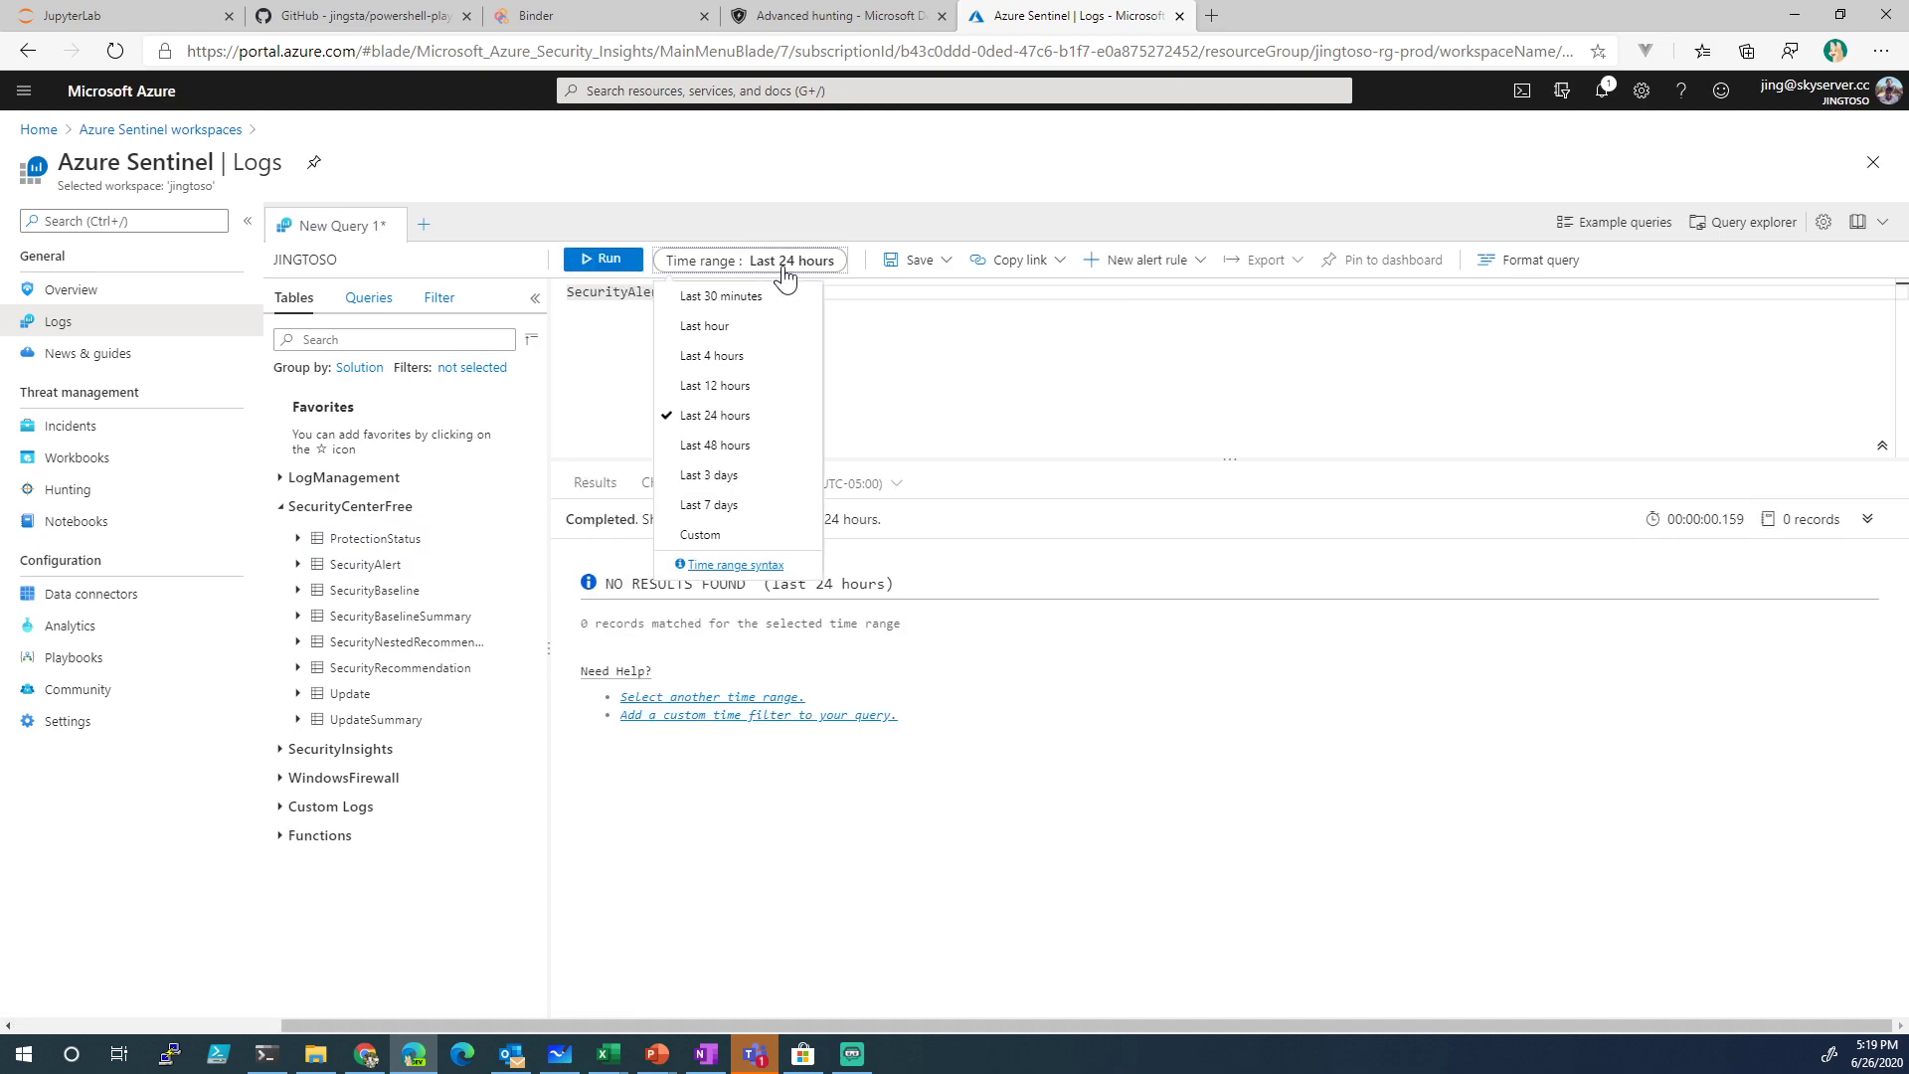
click(696, 519)
key(shift+Return)
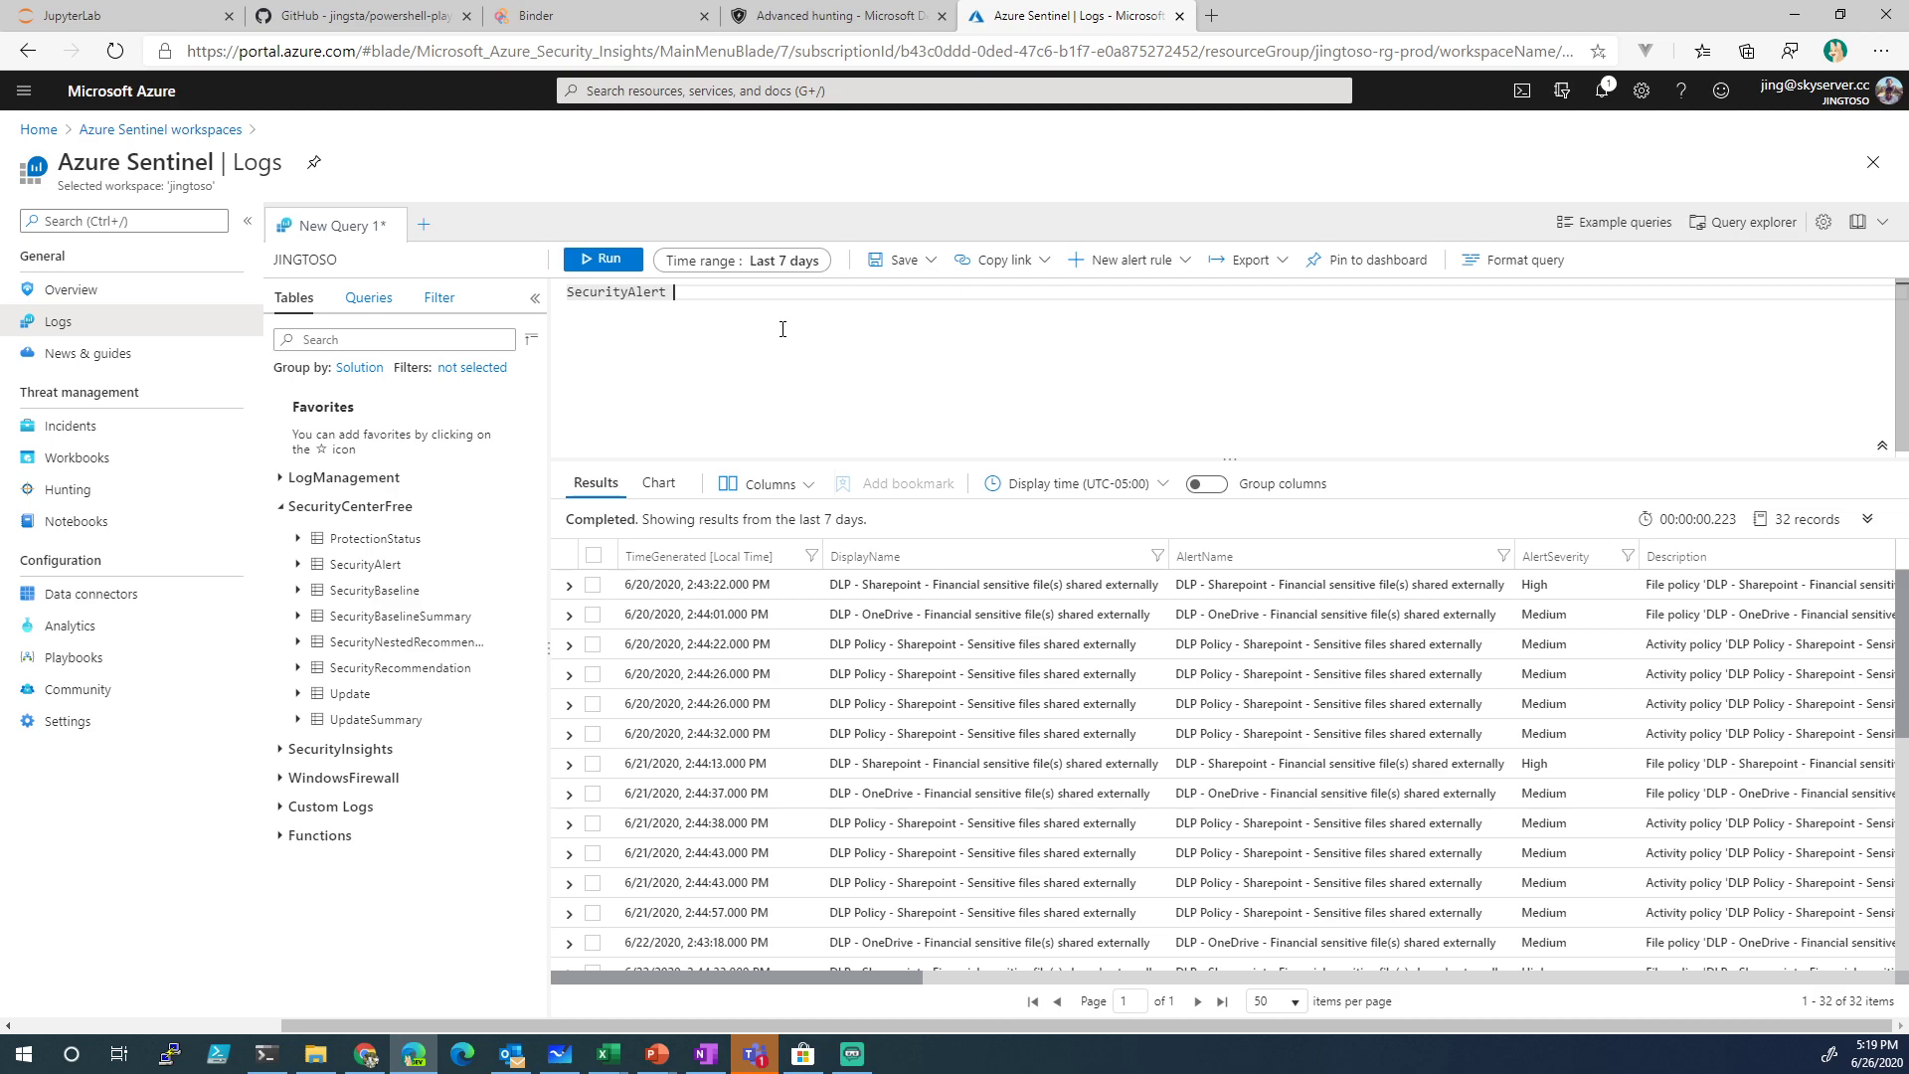
Rerun the query over the last 24 and 48 hours, then back over the last 7 days
click(795, 262)
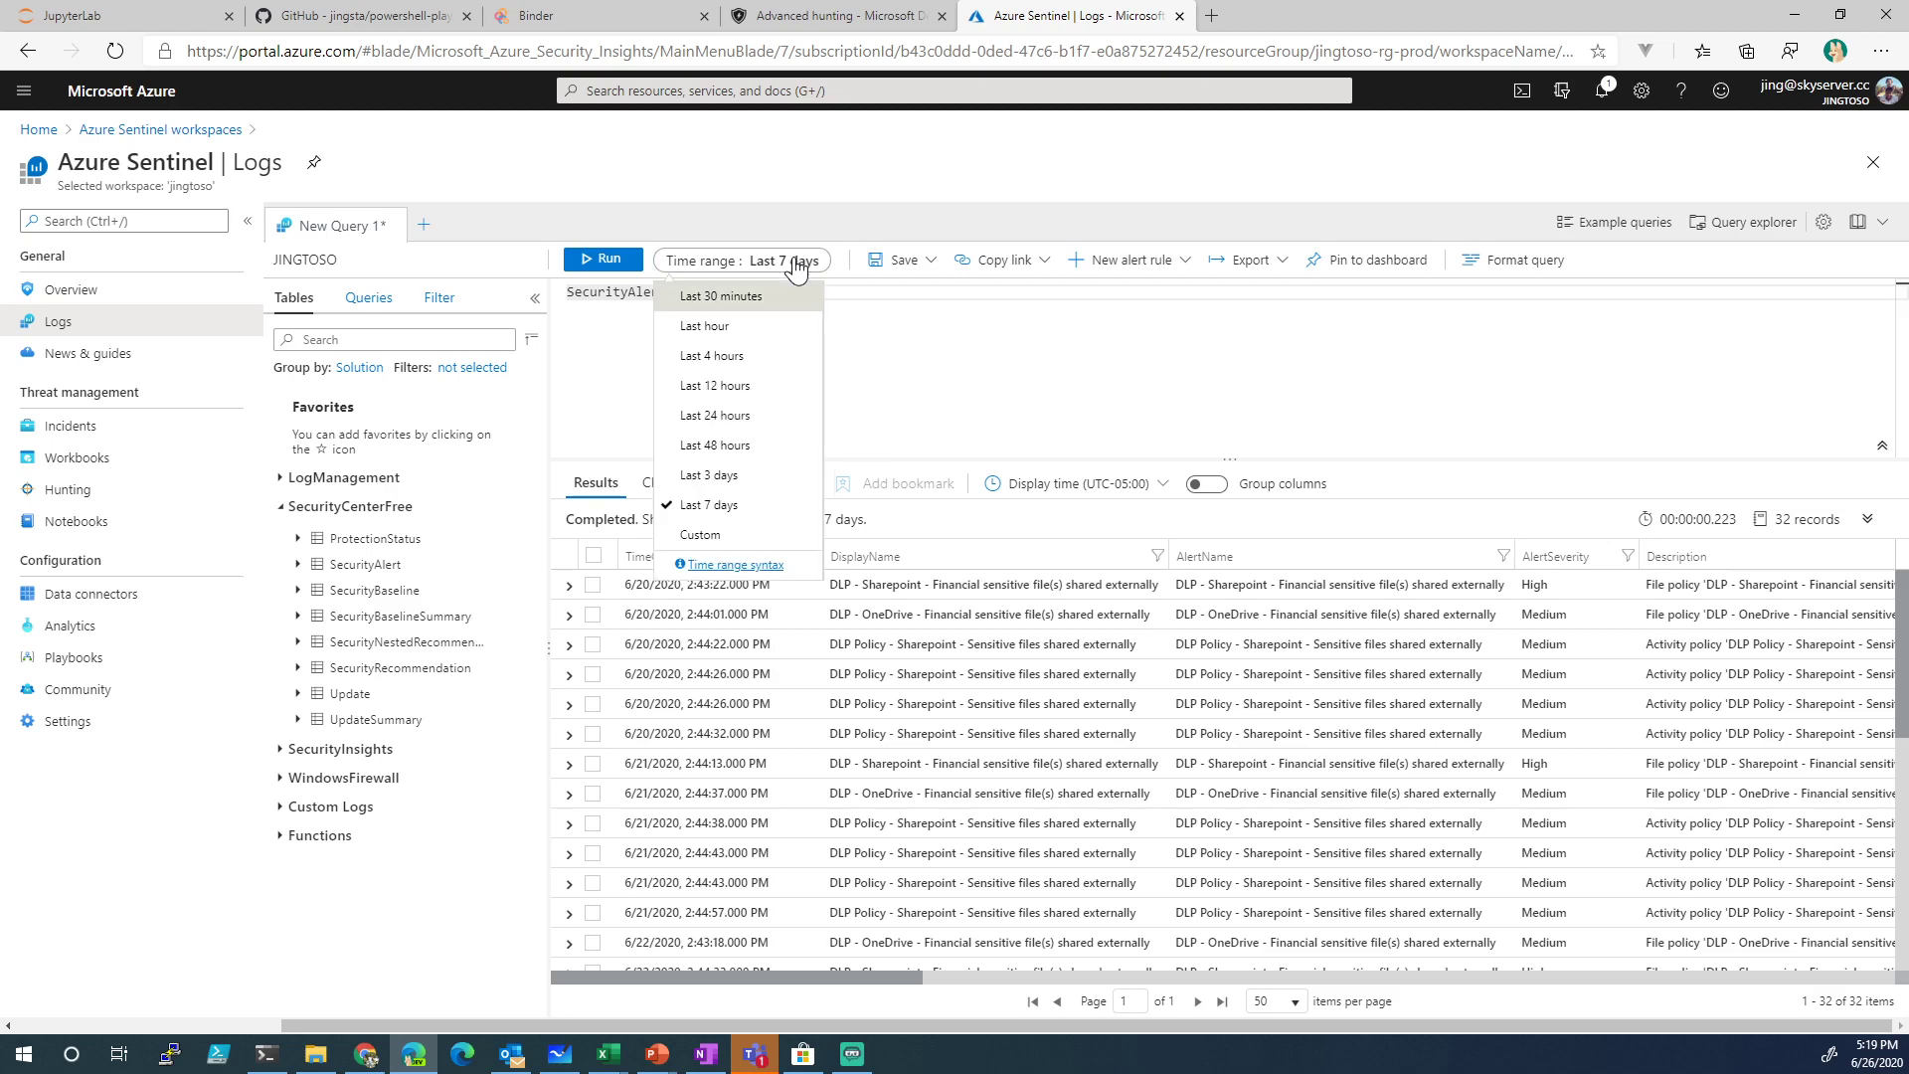
click(760, 356)
click(758, 268)
click(761, 415)
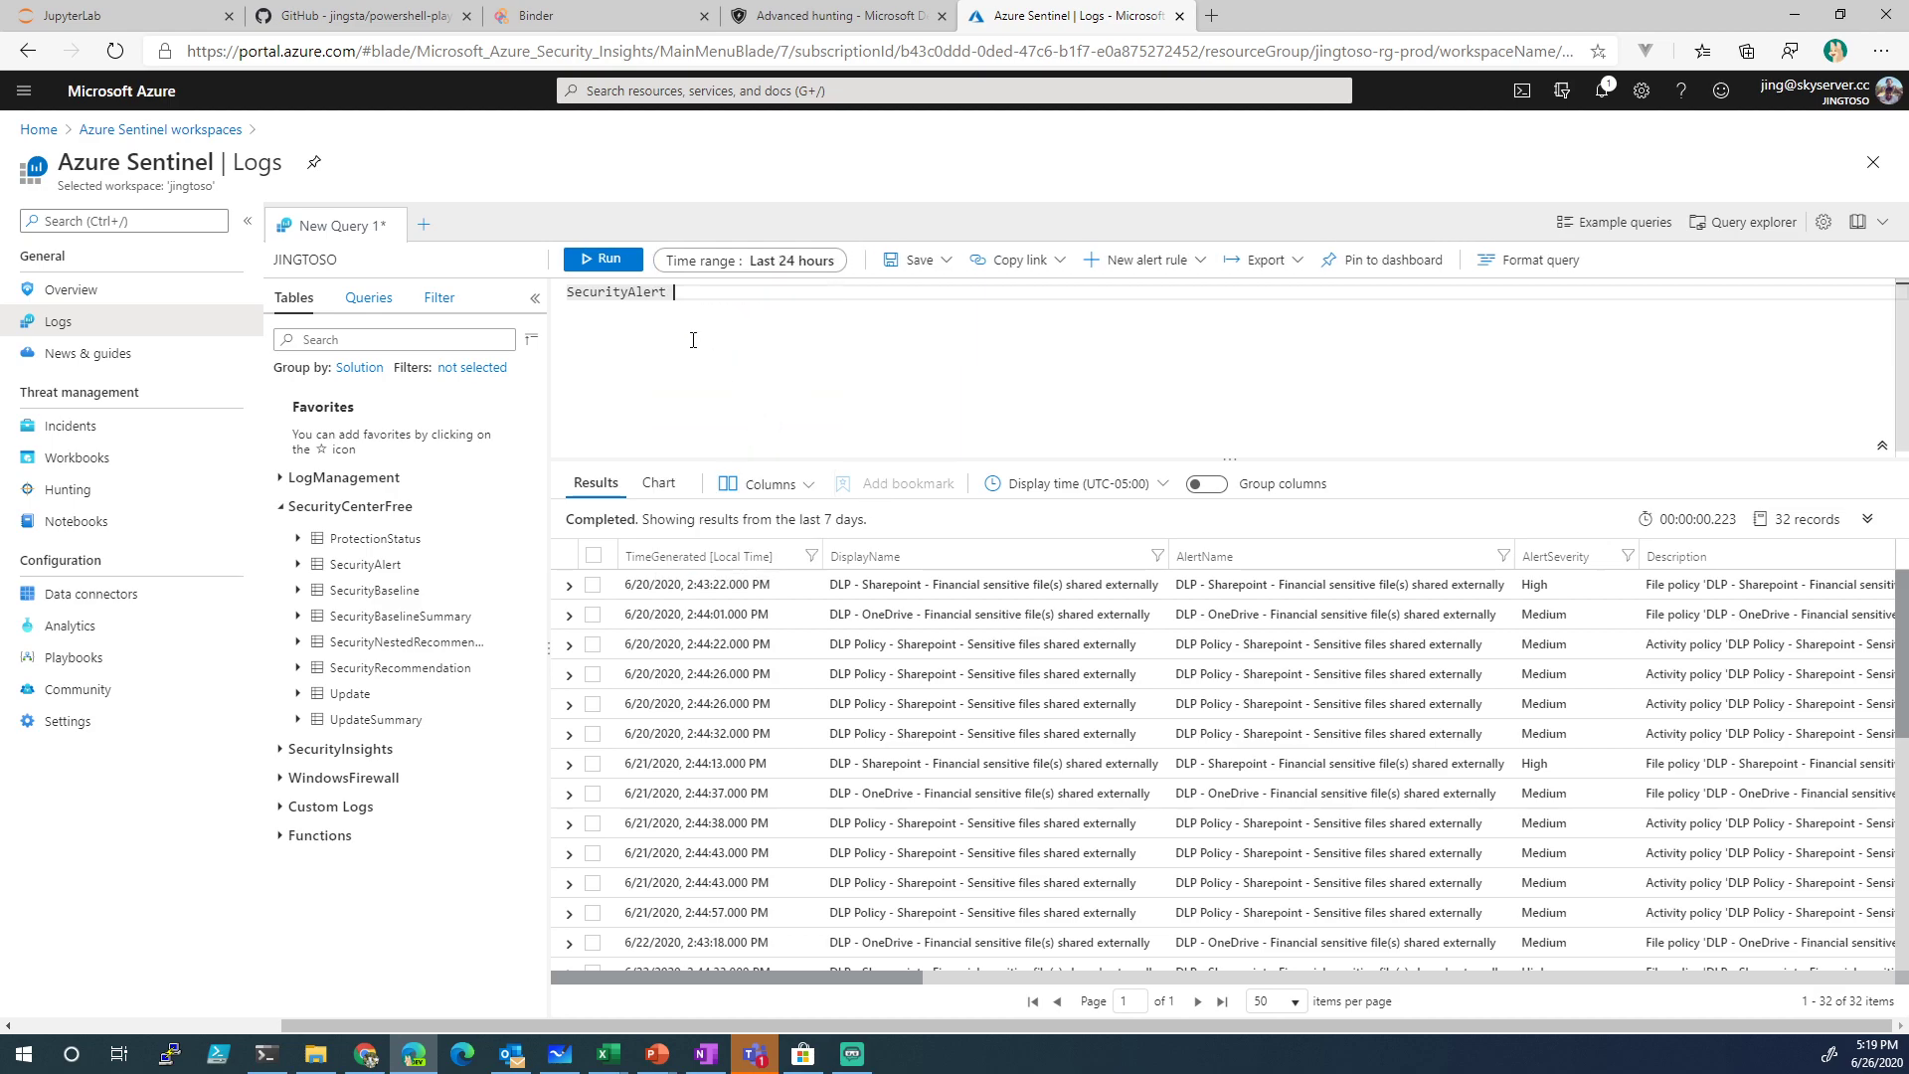
click(606, 261)
click(756, 261)
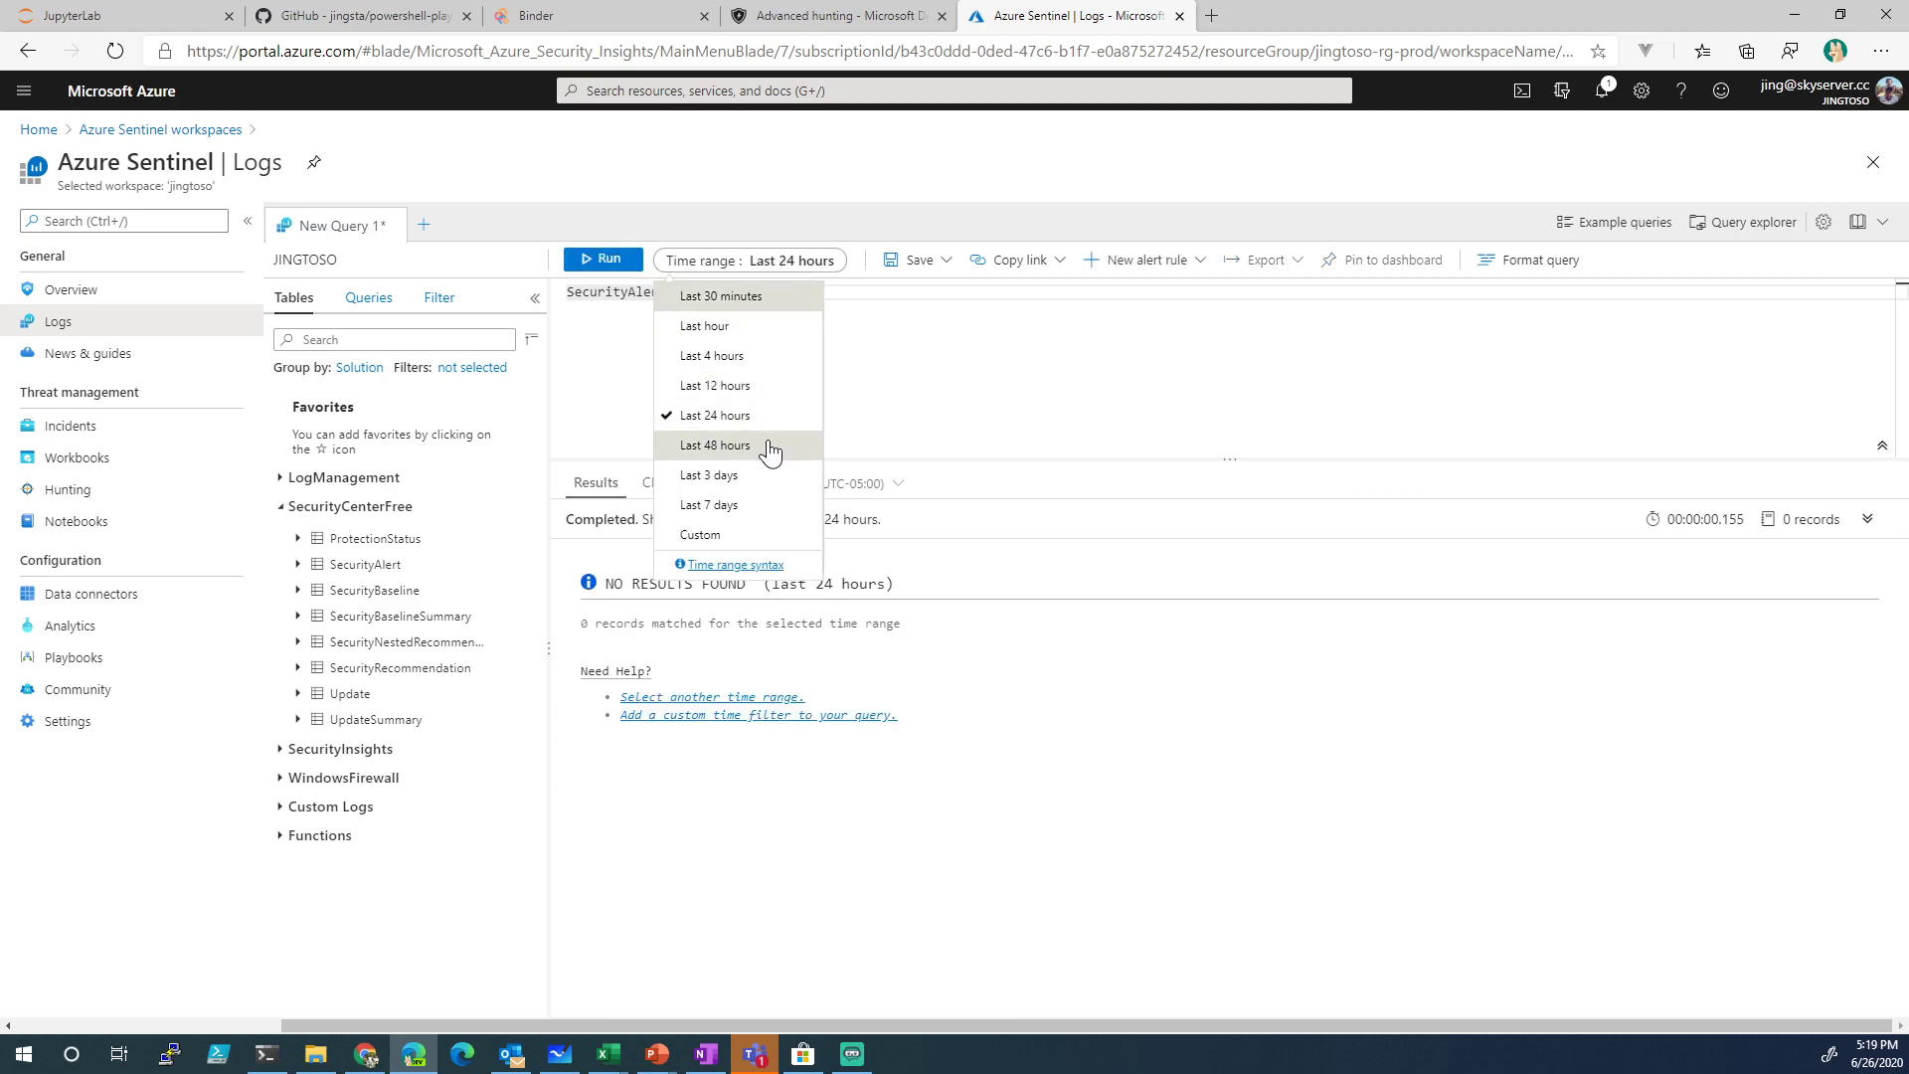
click(766, 443)
click(616, 265)
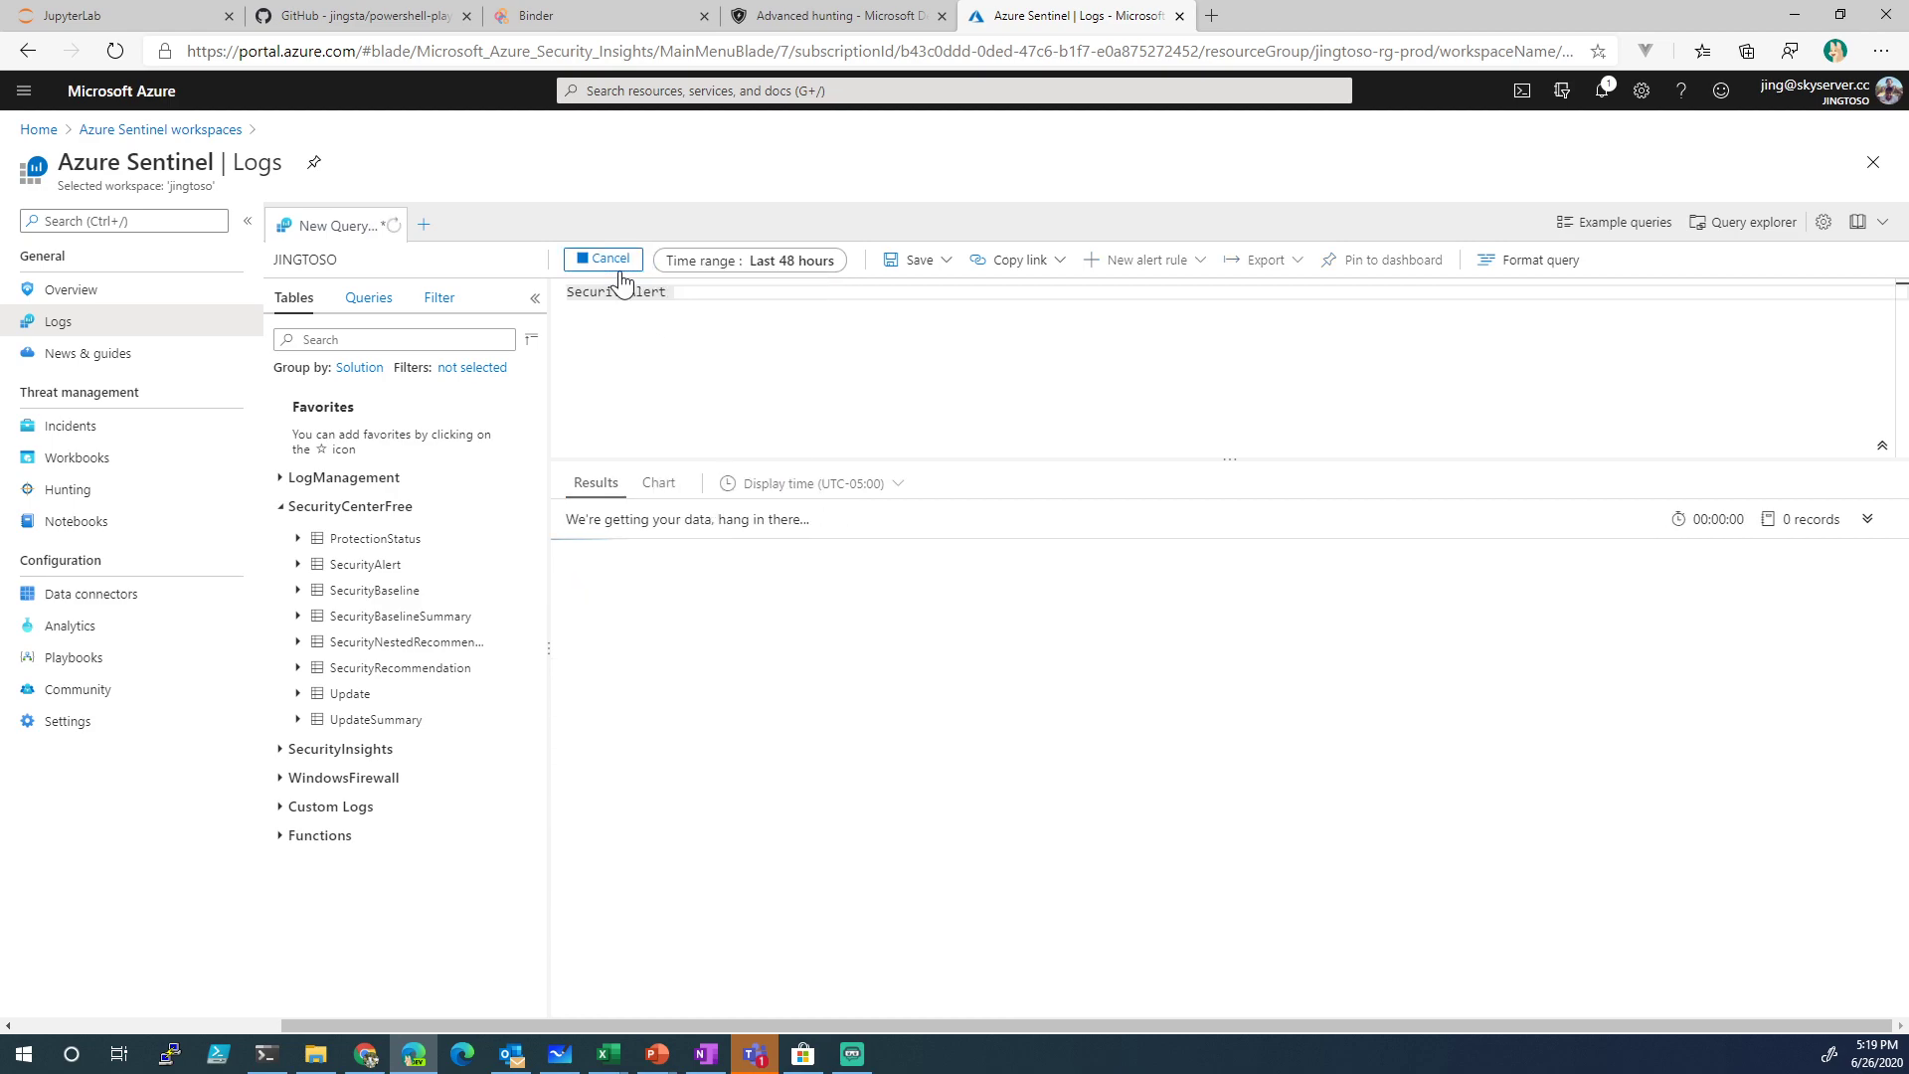
click(763, 263)
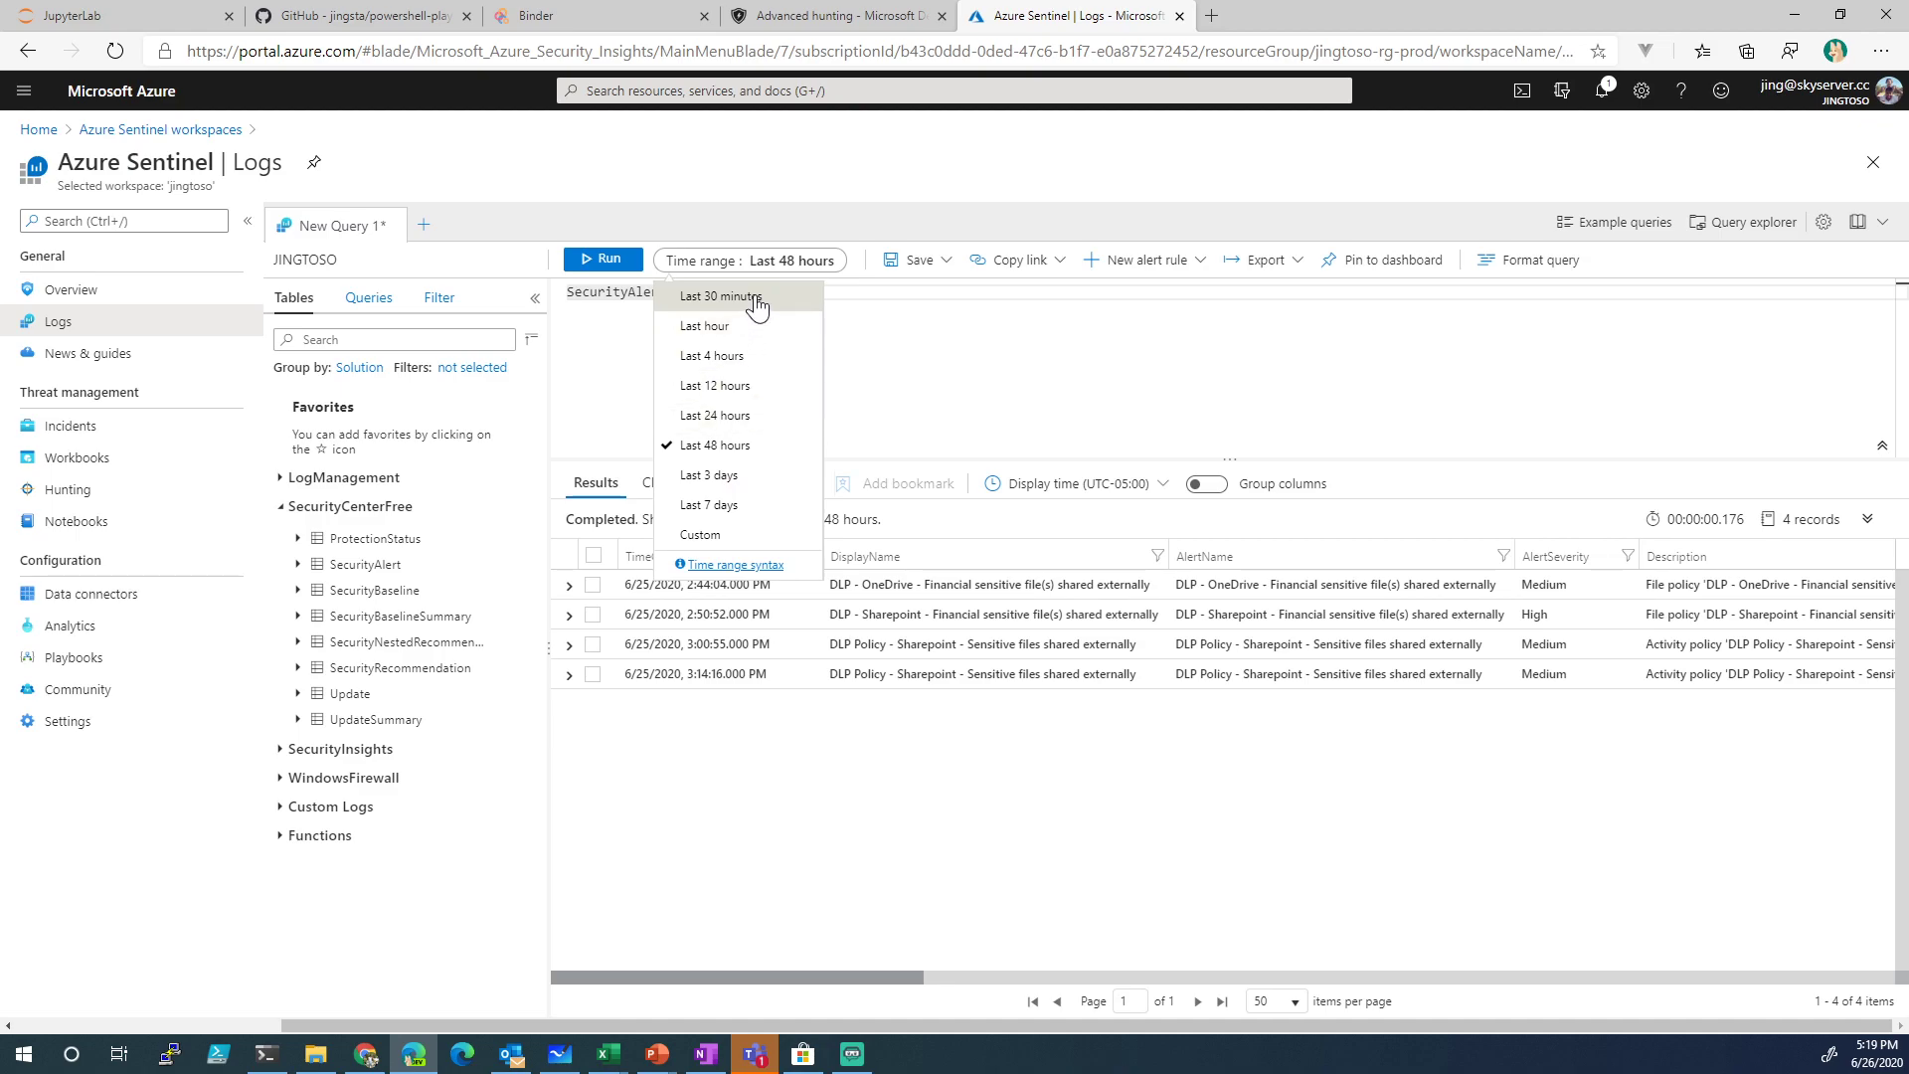
click(709, 505)
click(616, 262)
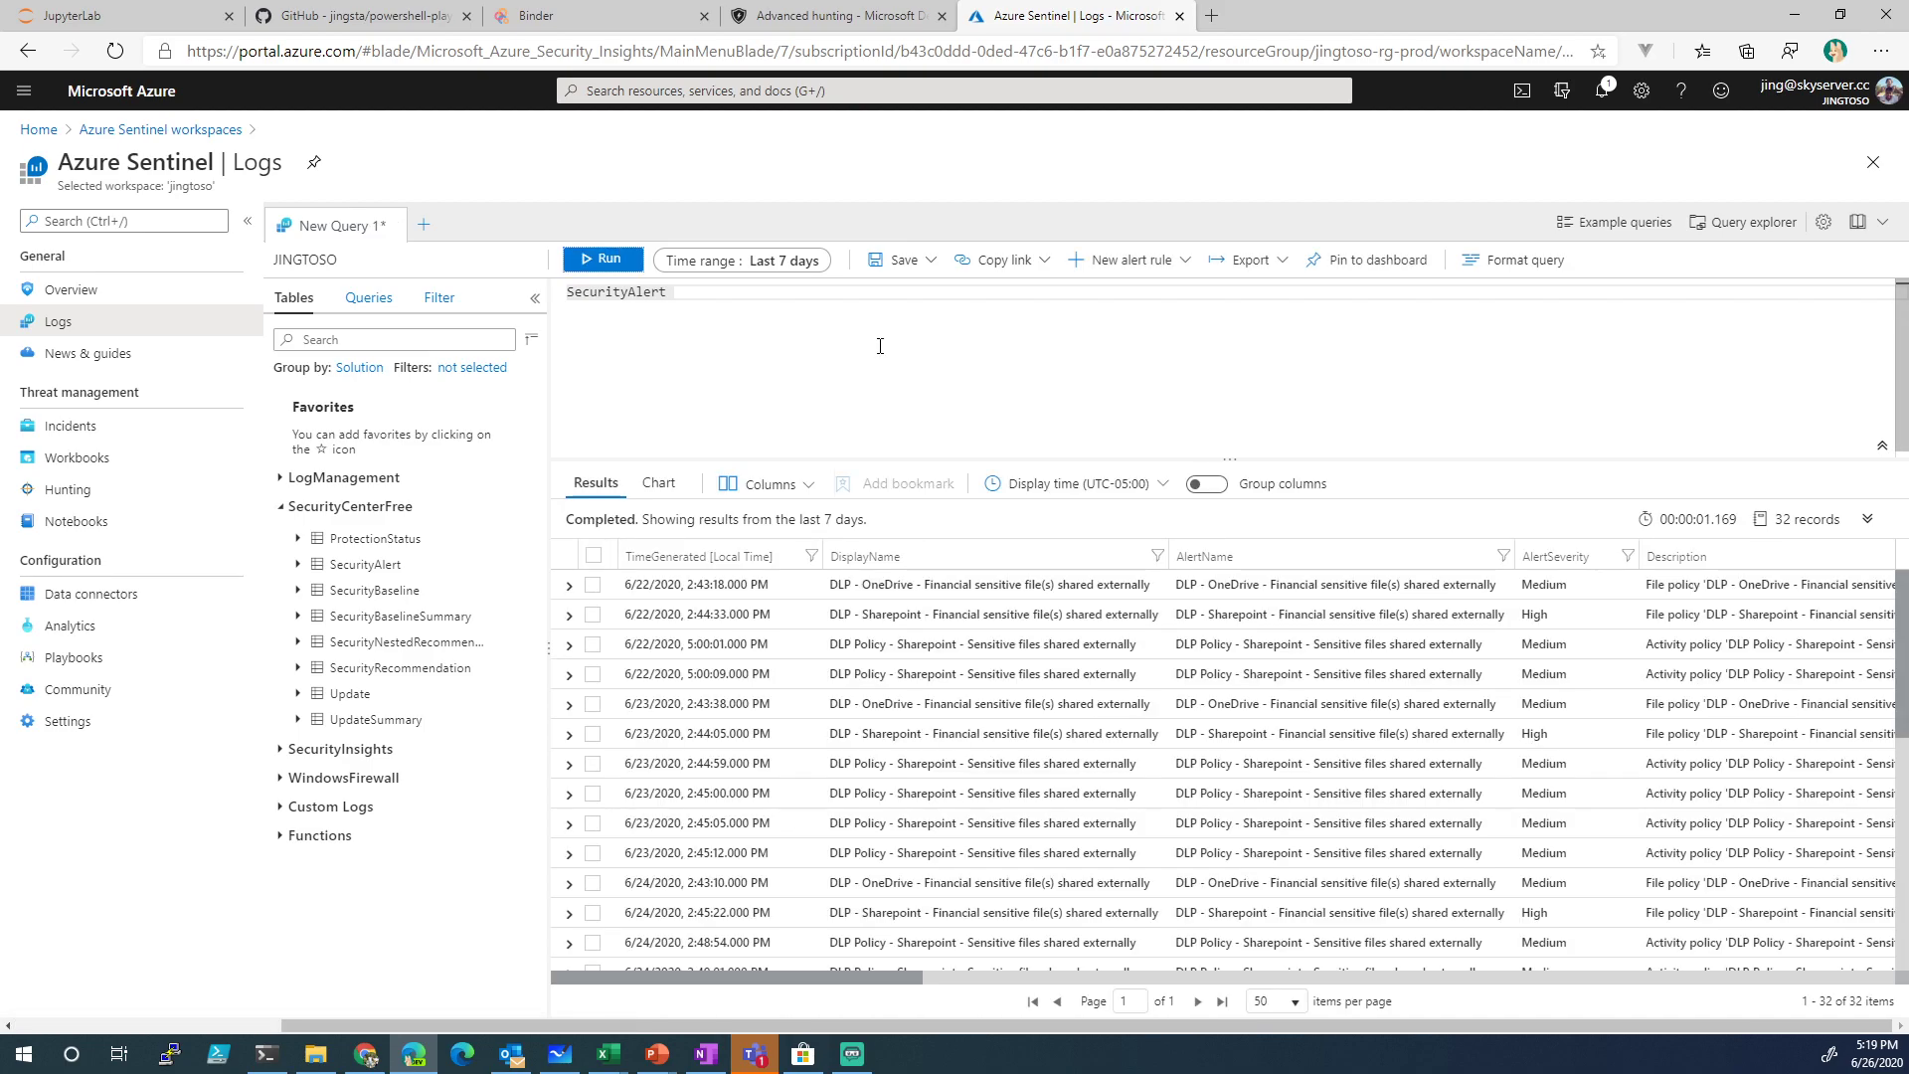
click(910, 360)
Export the results as a Power BI M query, select the script in Notepad, then close it
click(1255, 263)
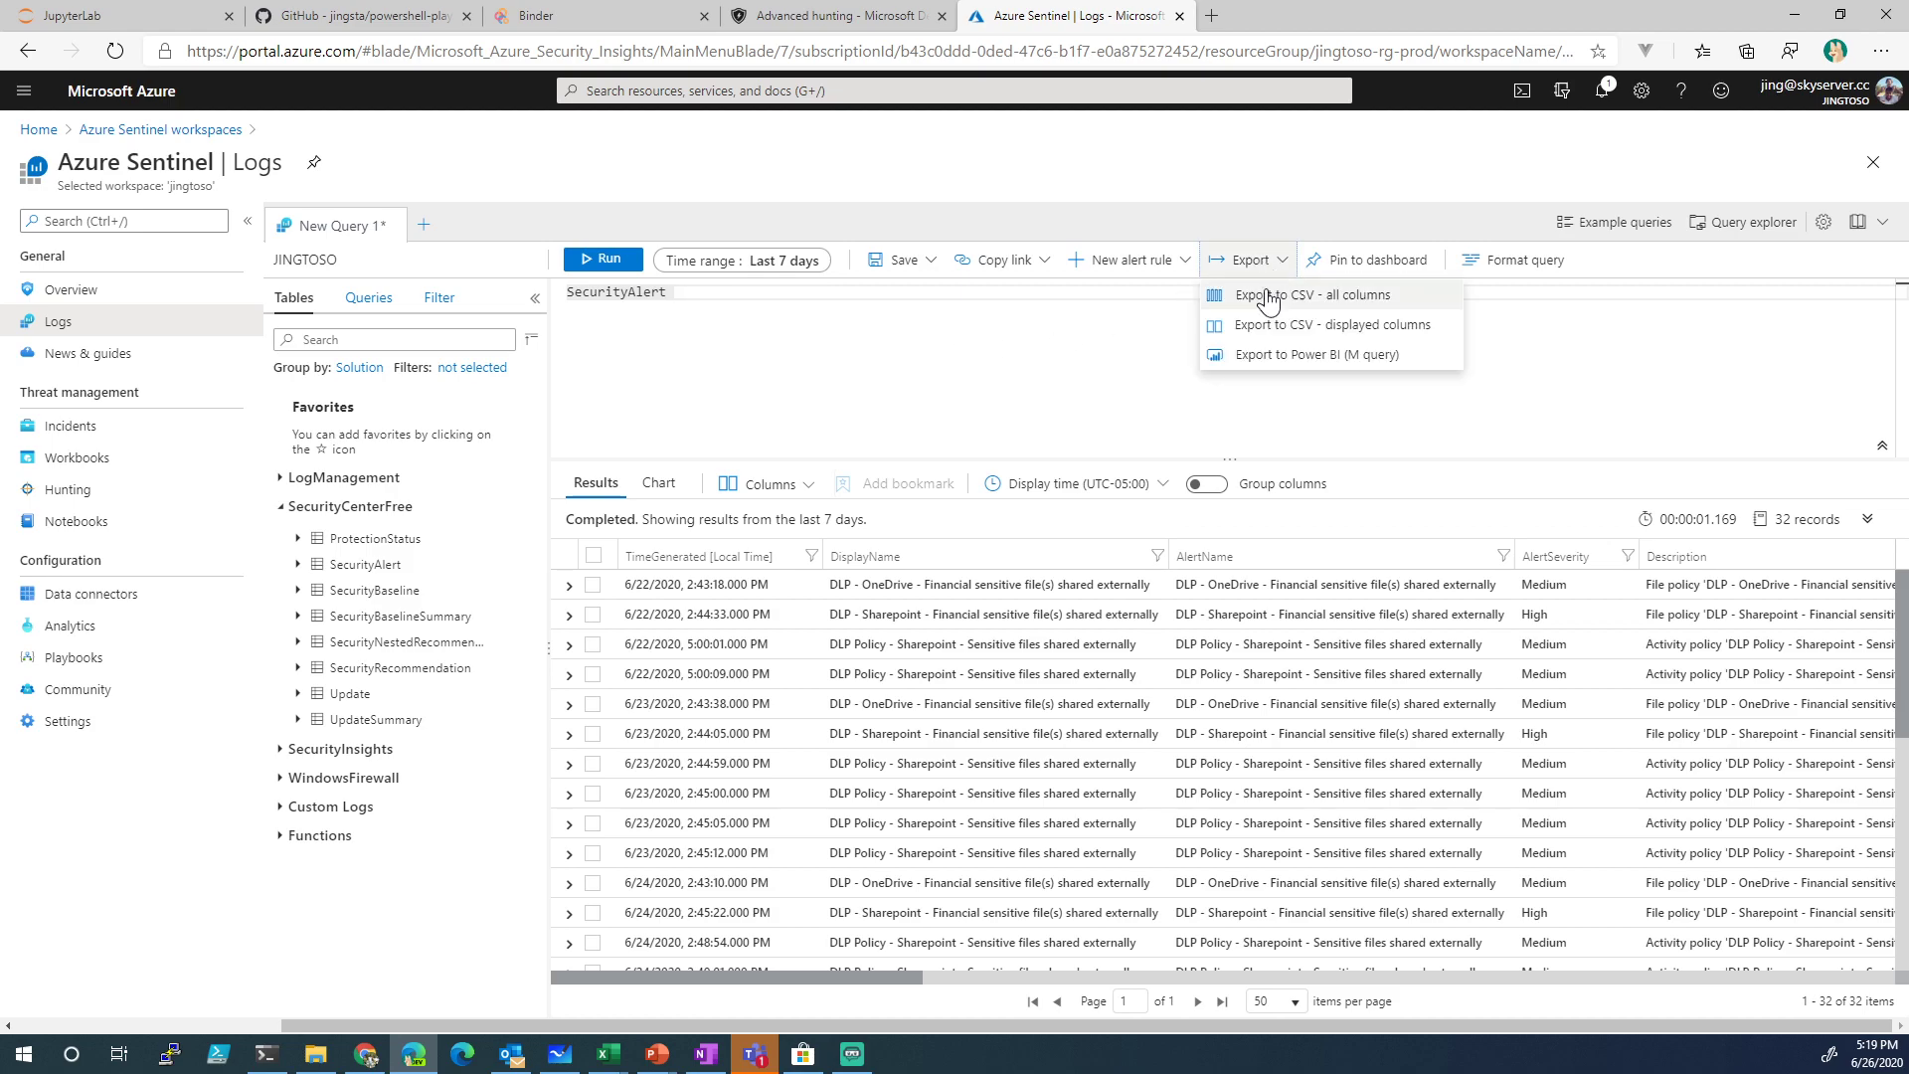
click(1270, 356)
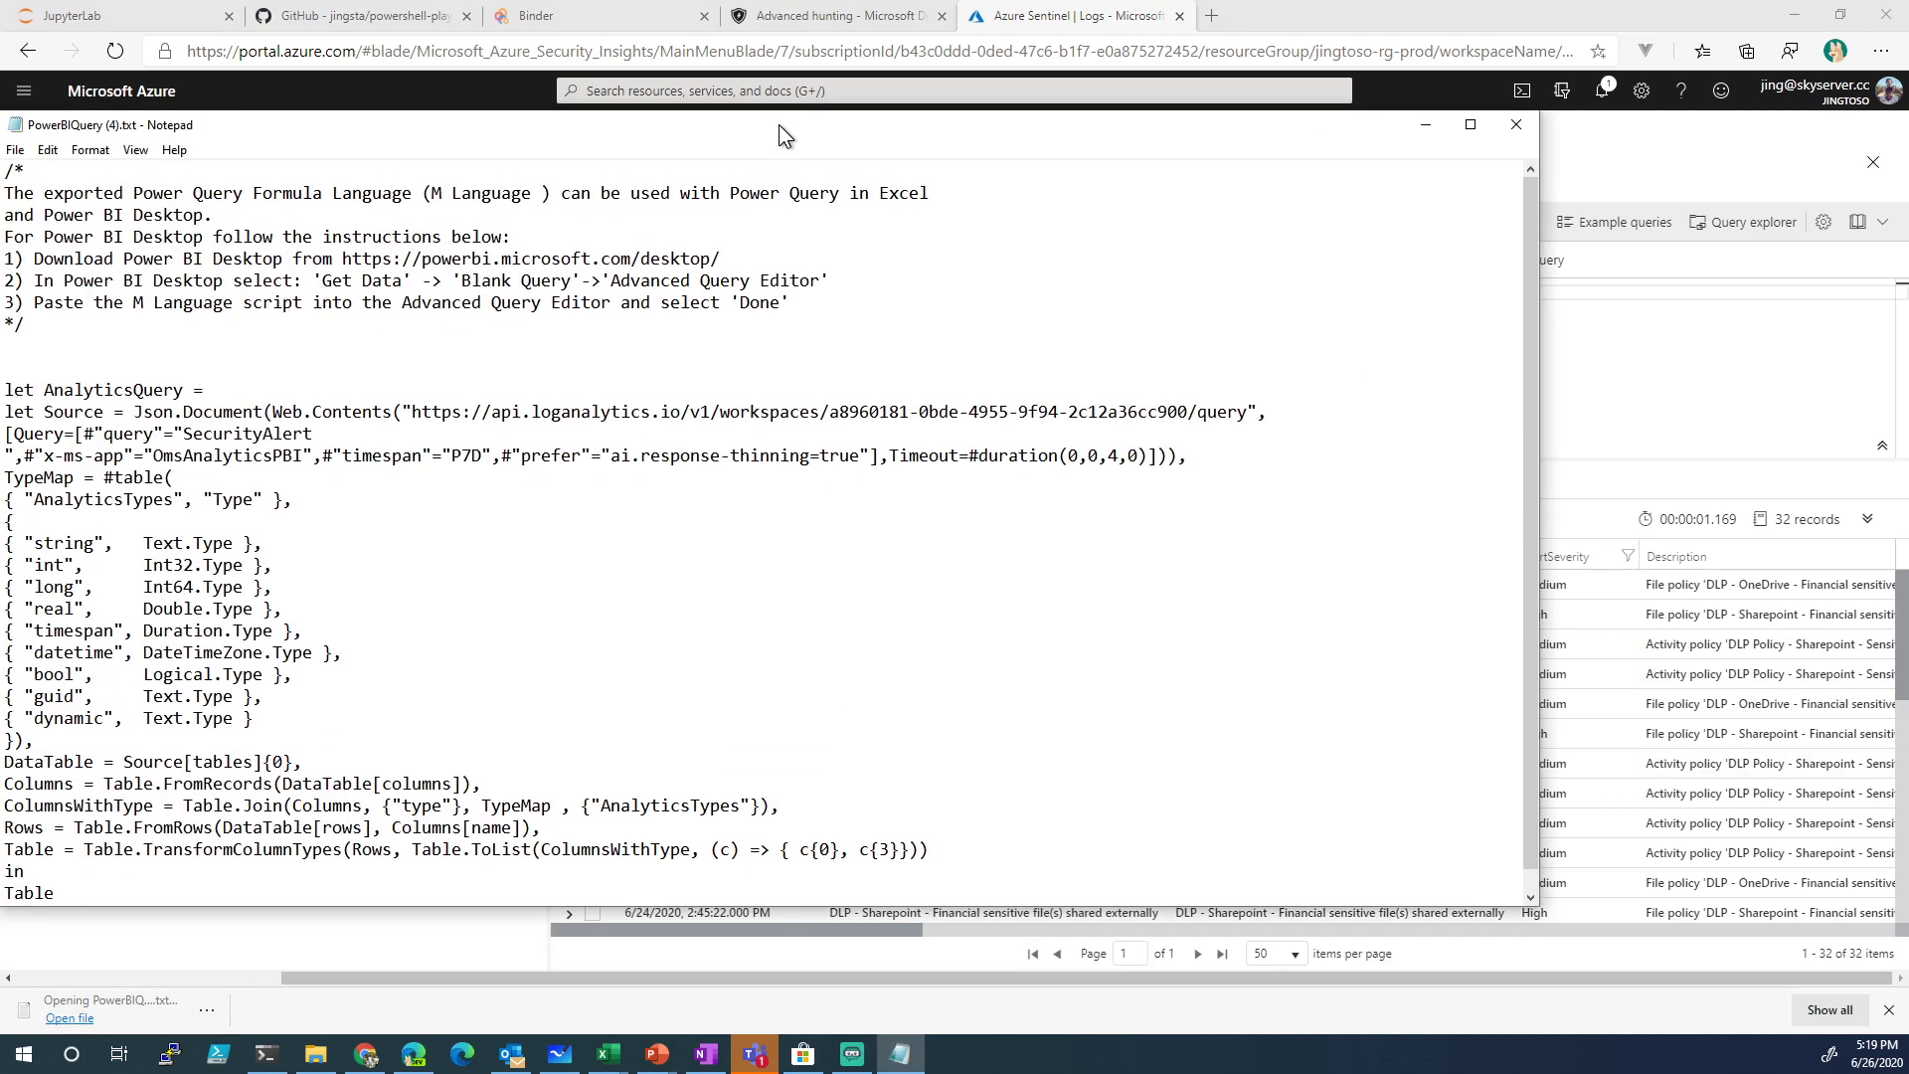
key(ctrl+a)
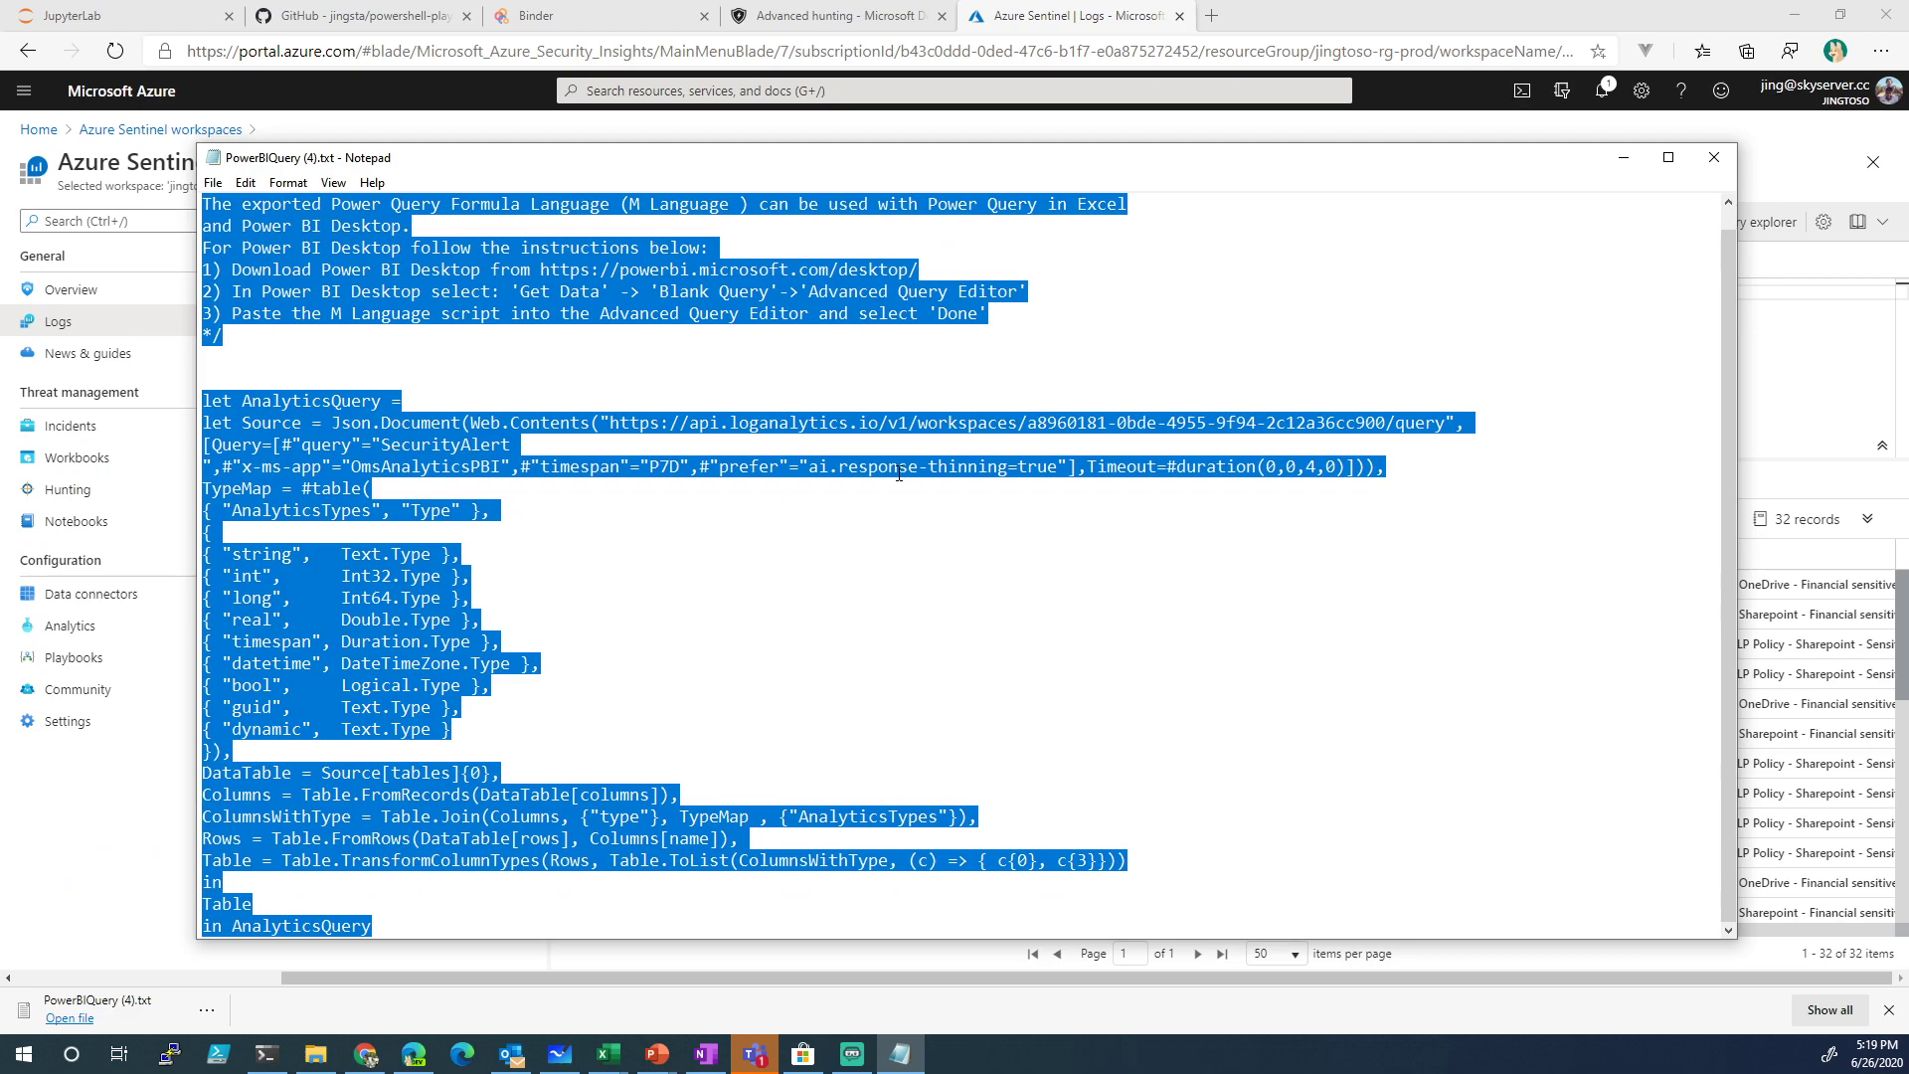
click(922, 554)
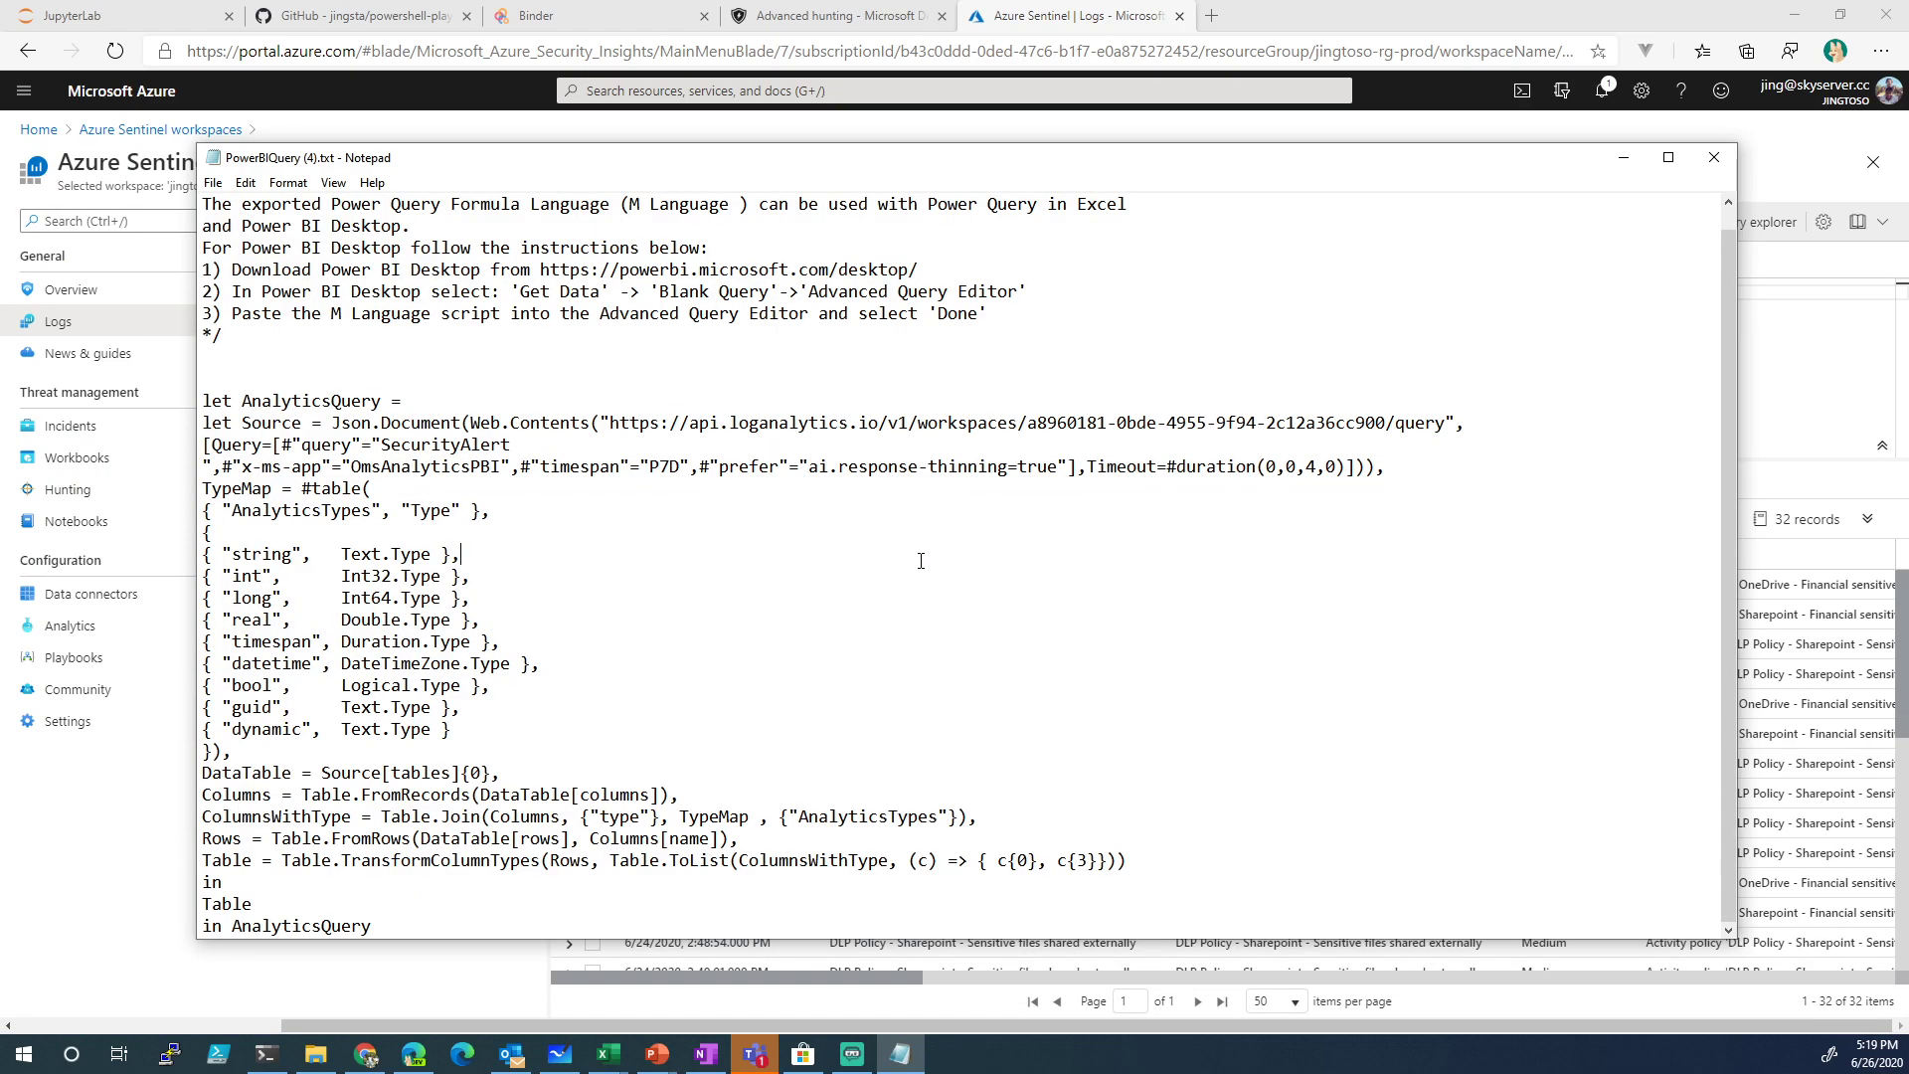
scroll(923, 587, up, 1)
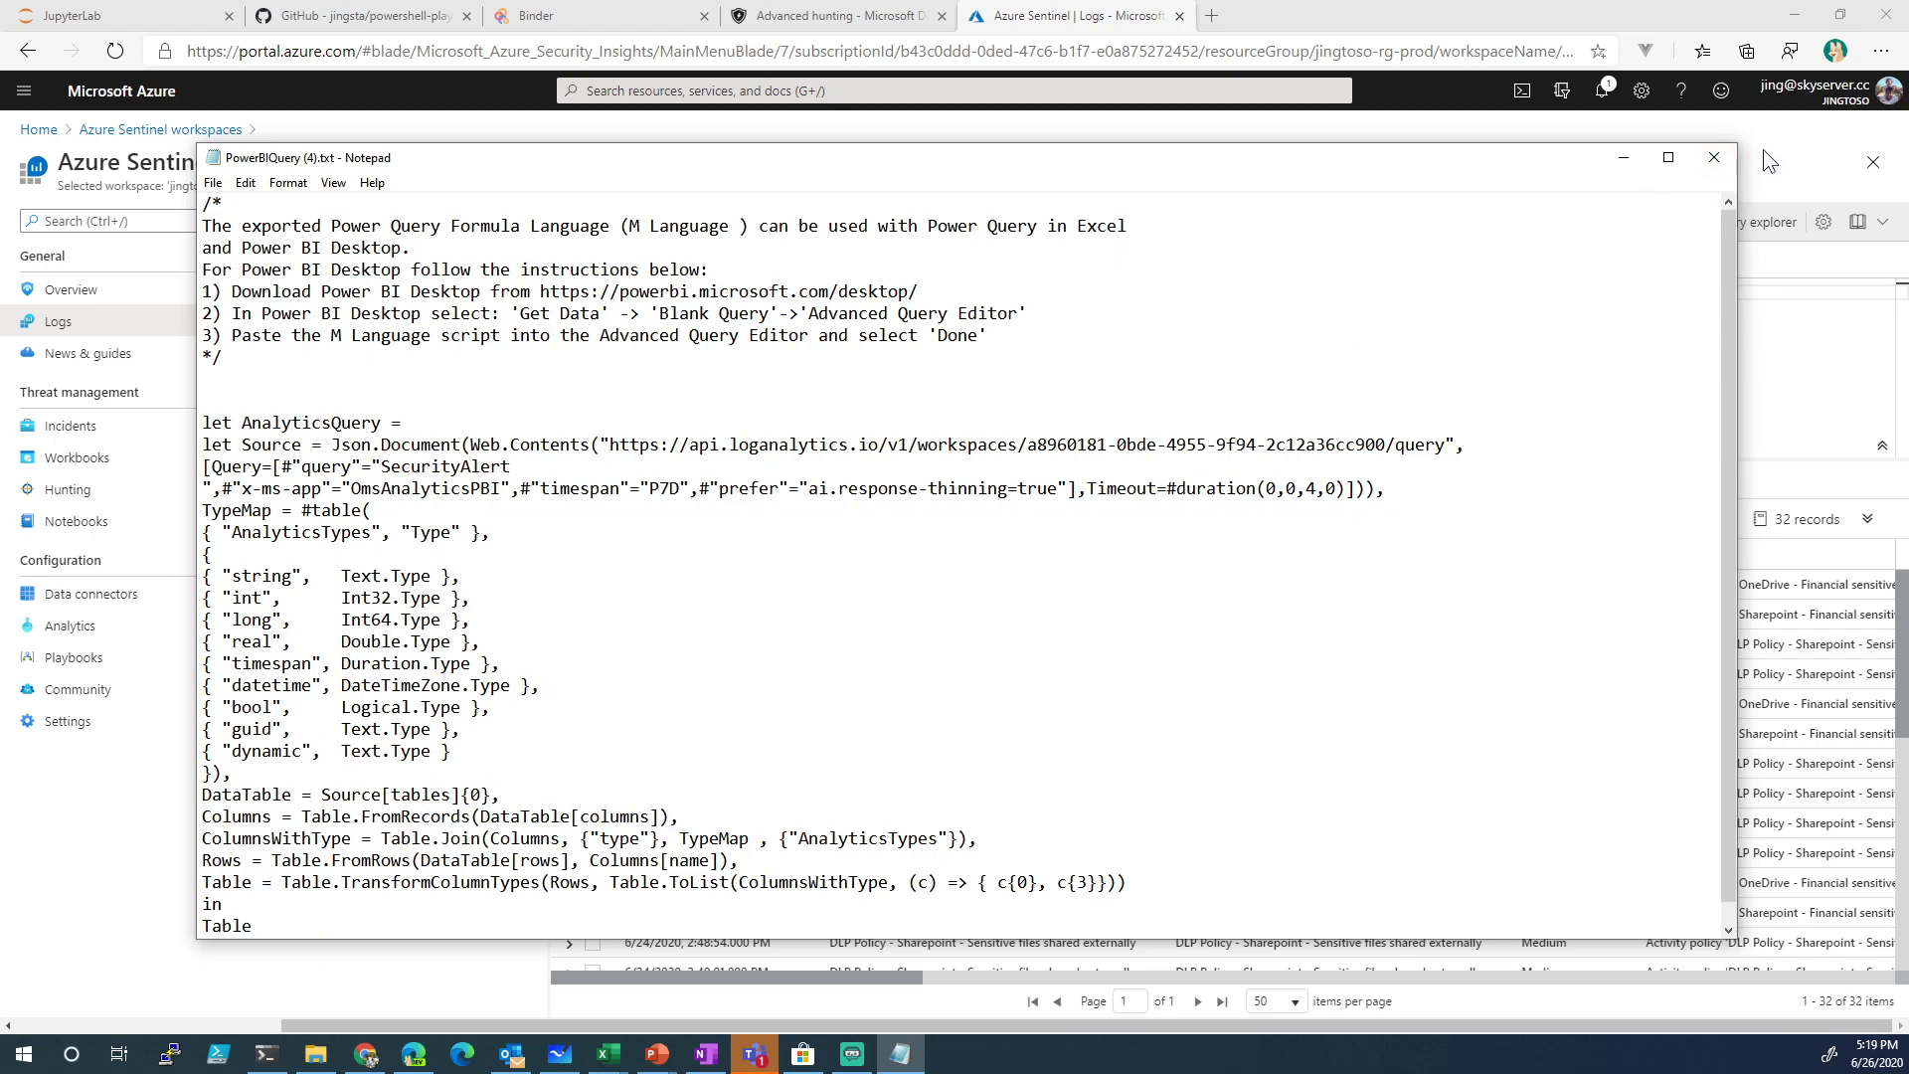
click(1710, 163)
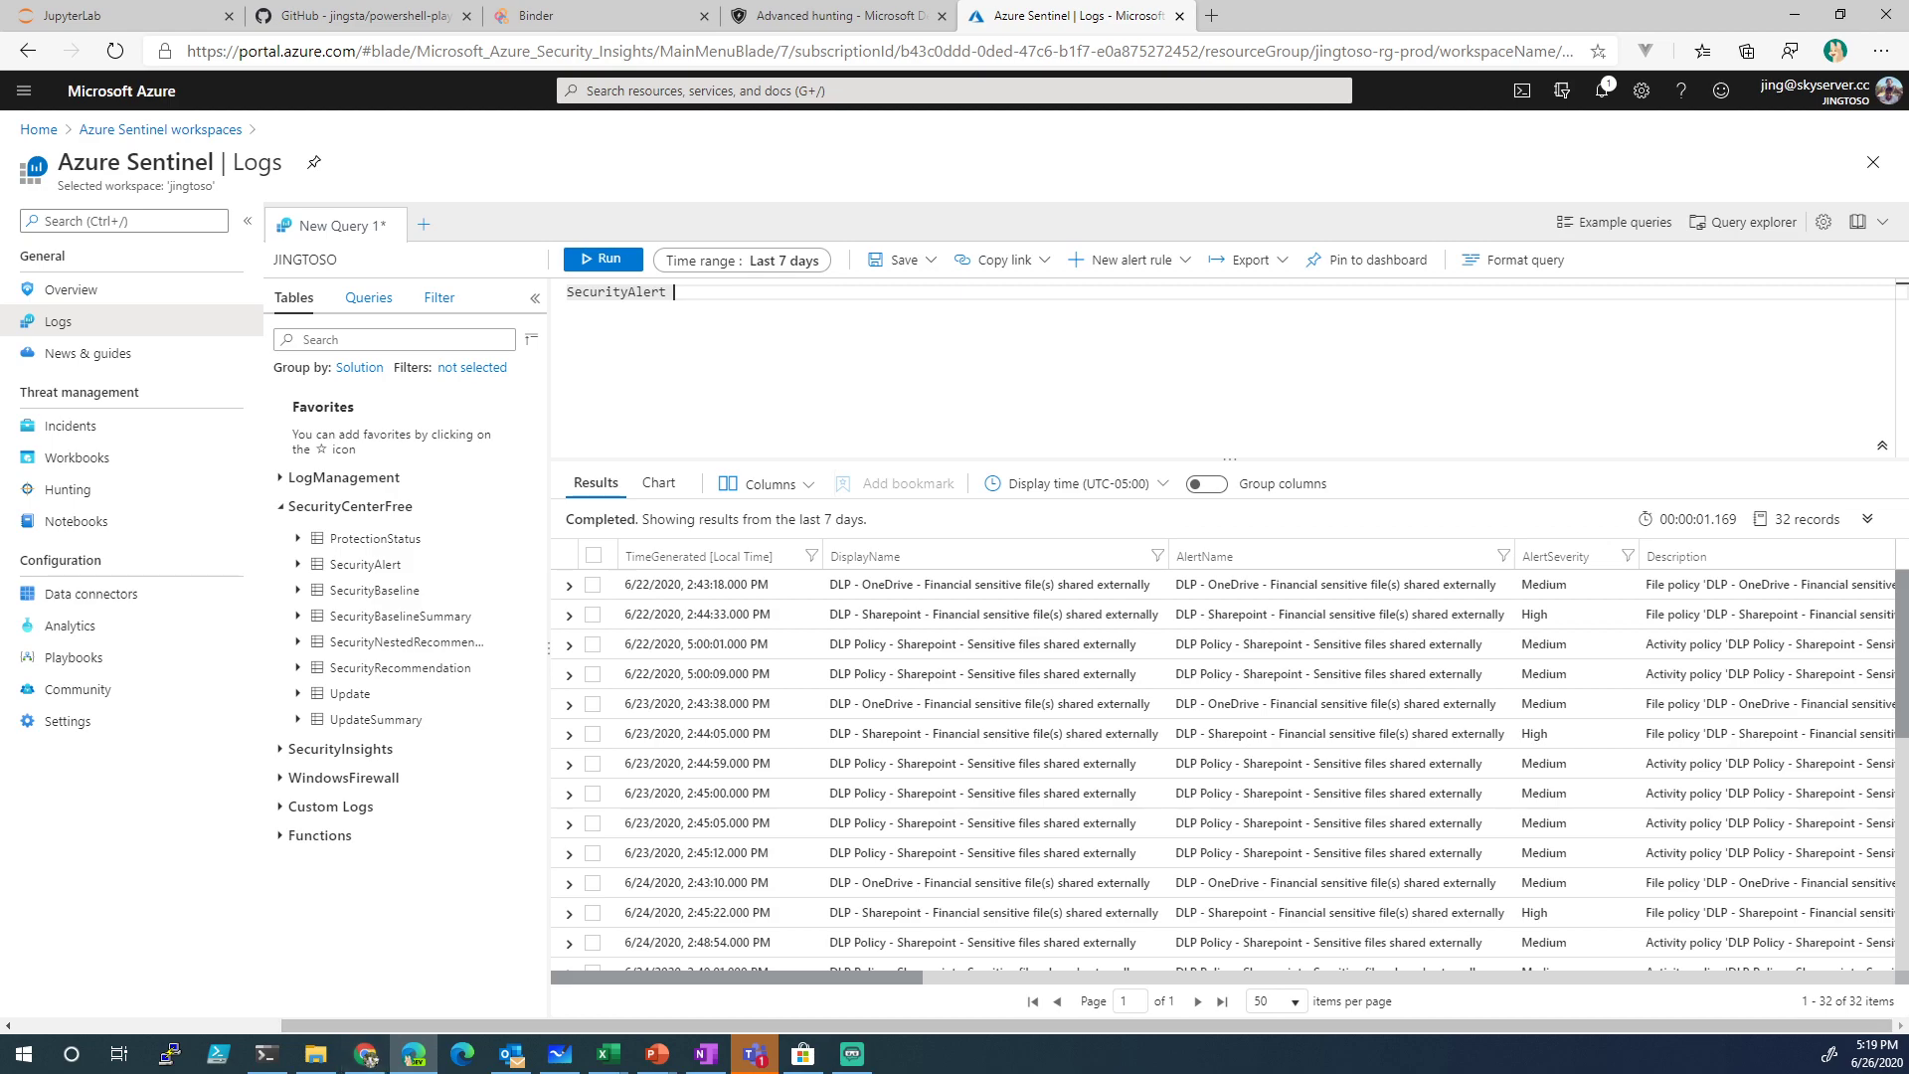
Switch from the browser to Power BI Desktop via the taskbar
click(367, 1055)
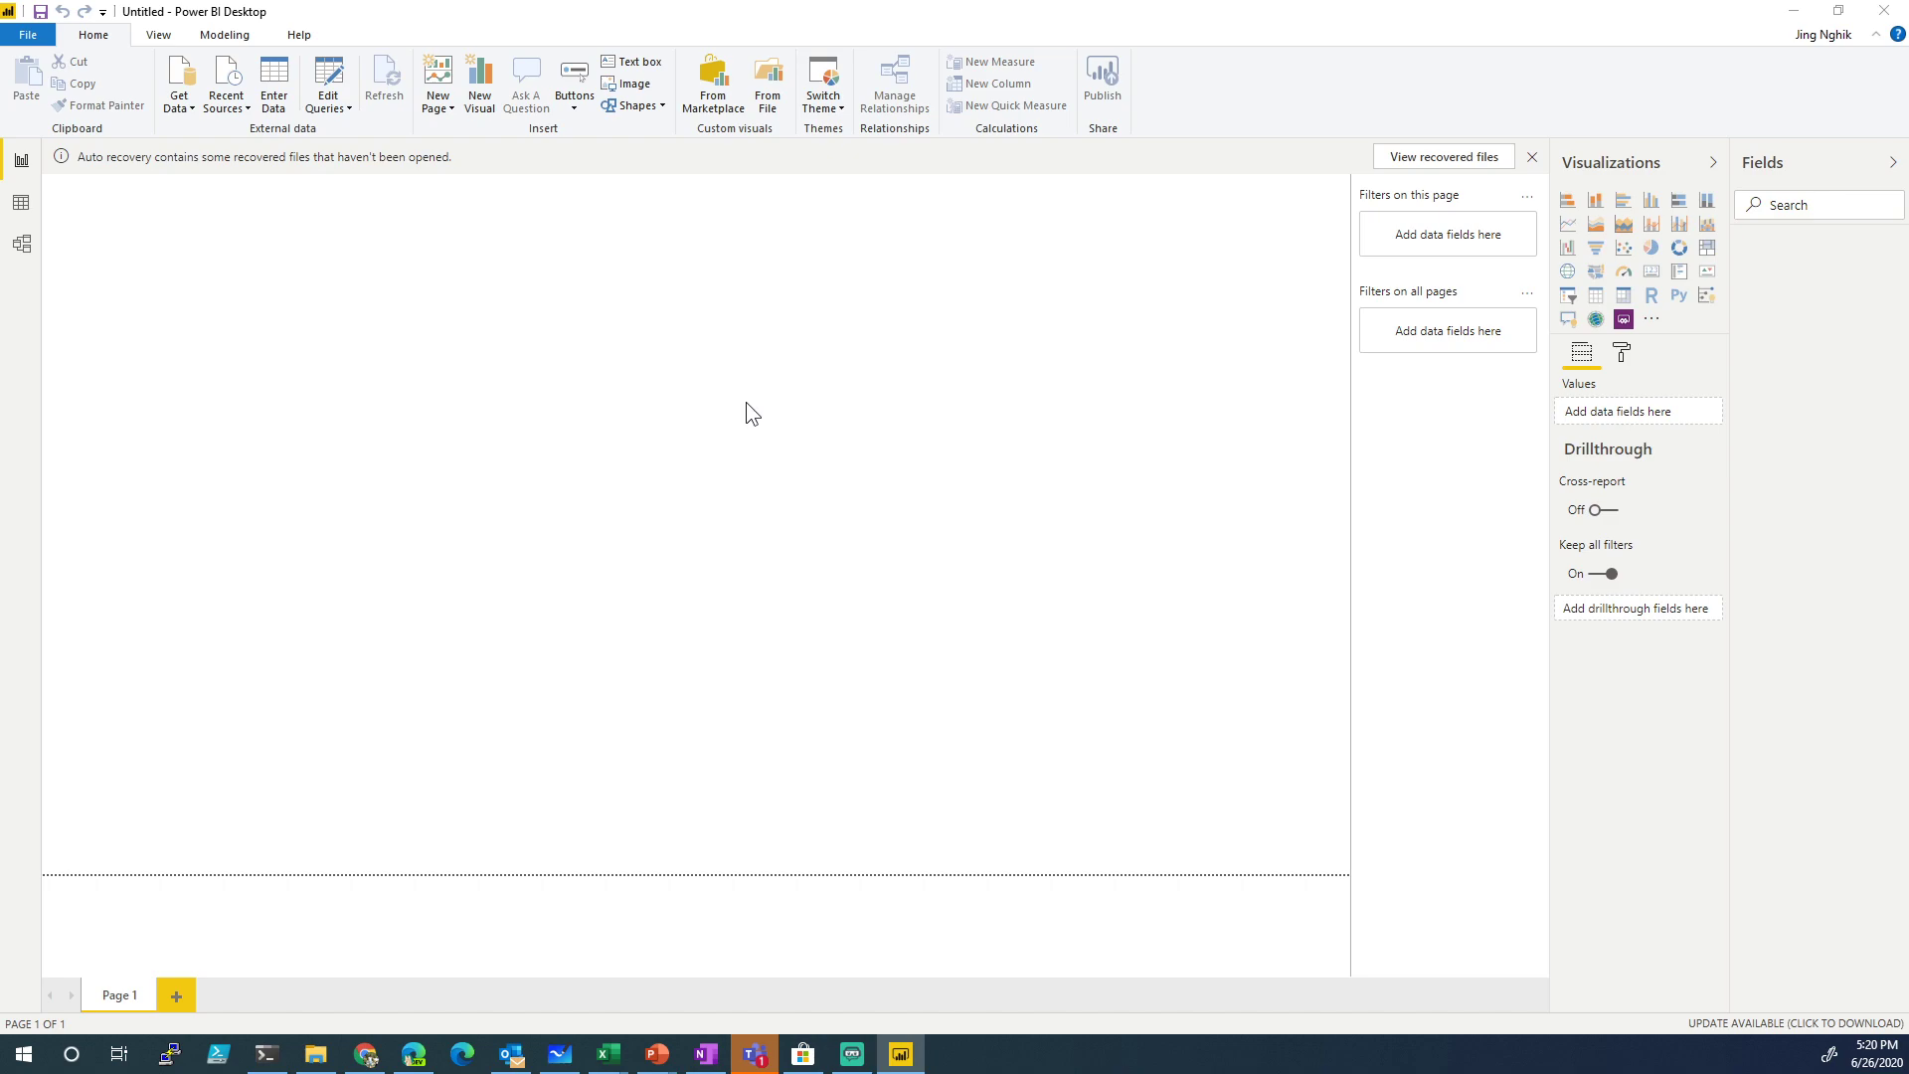
Open SecurityDashboard.pbix from the File menu's Recent items
click(29, 36)
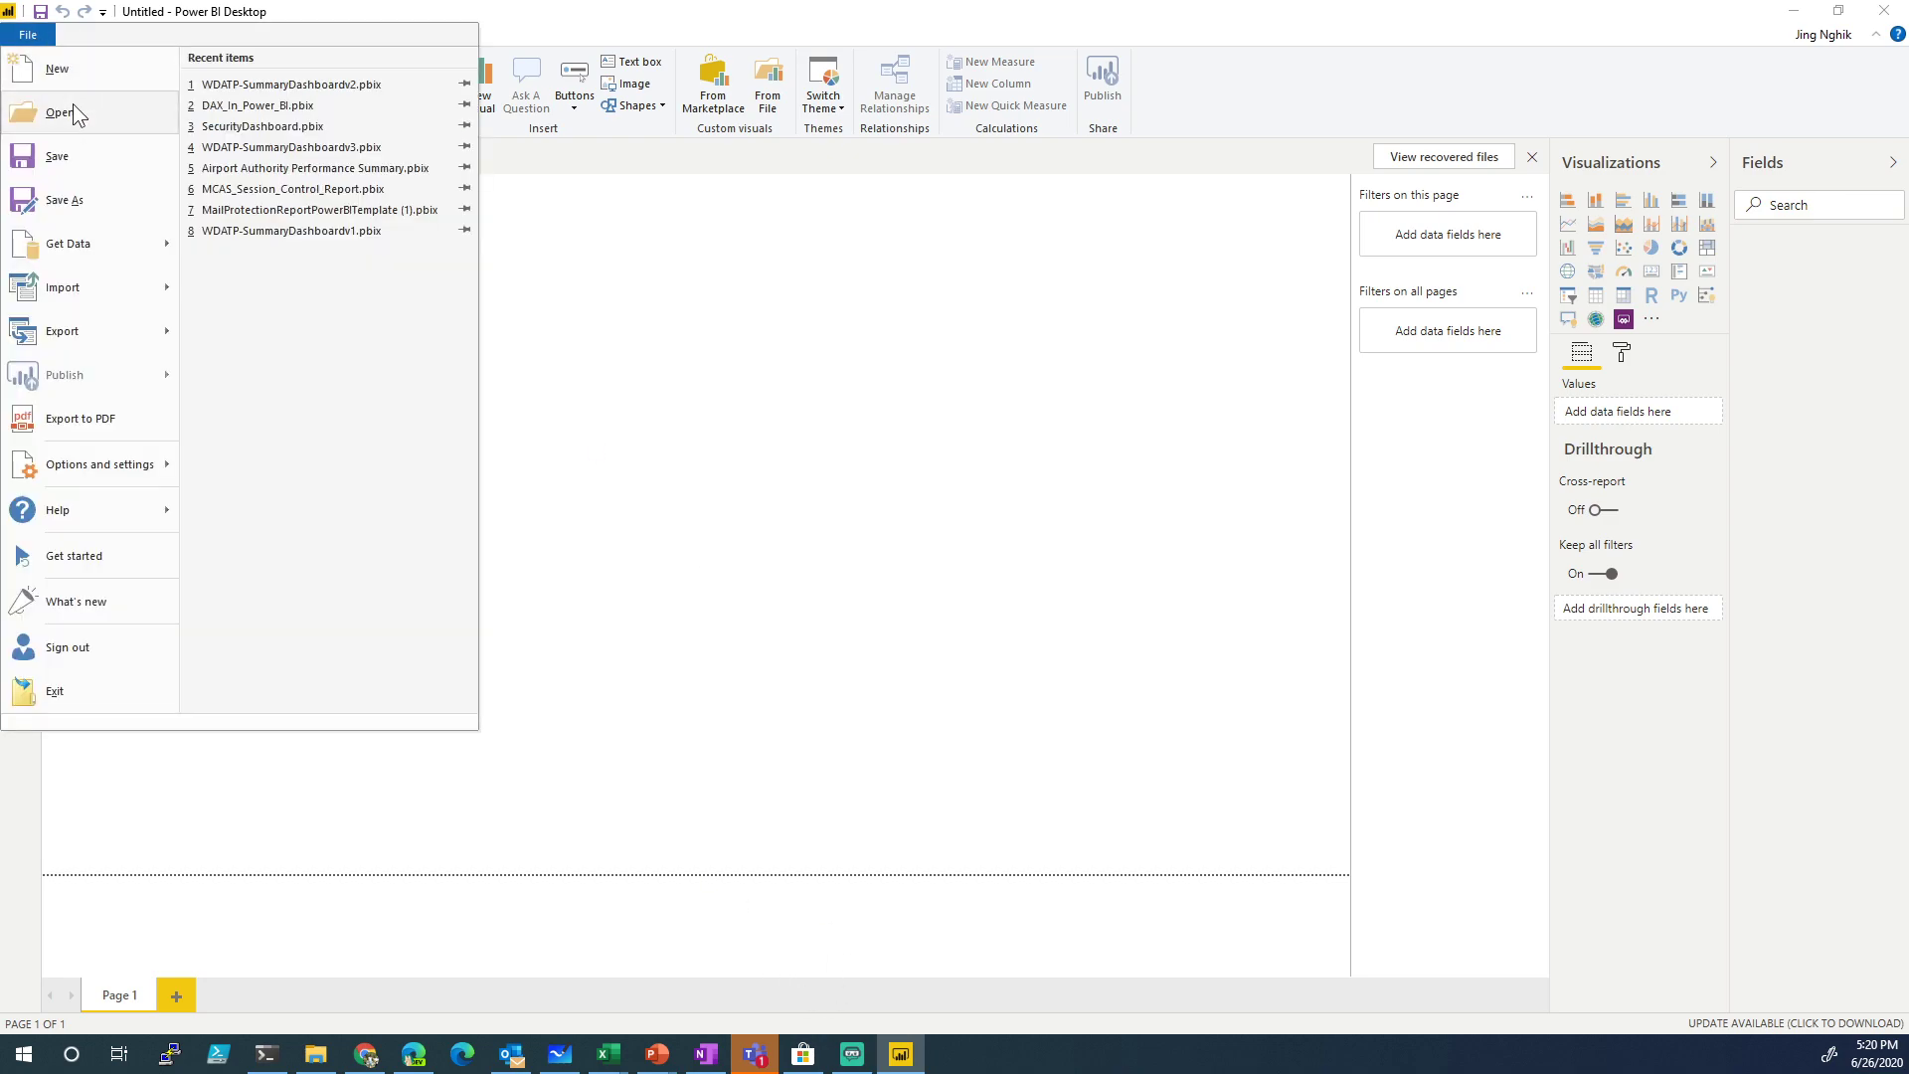
click(354, 127)
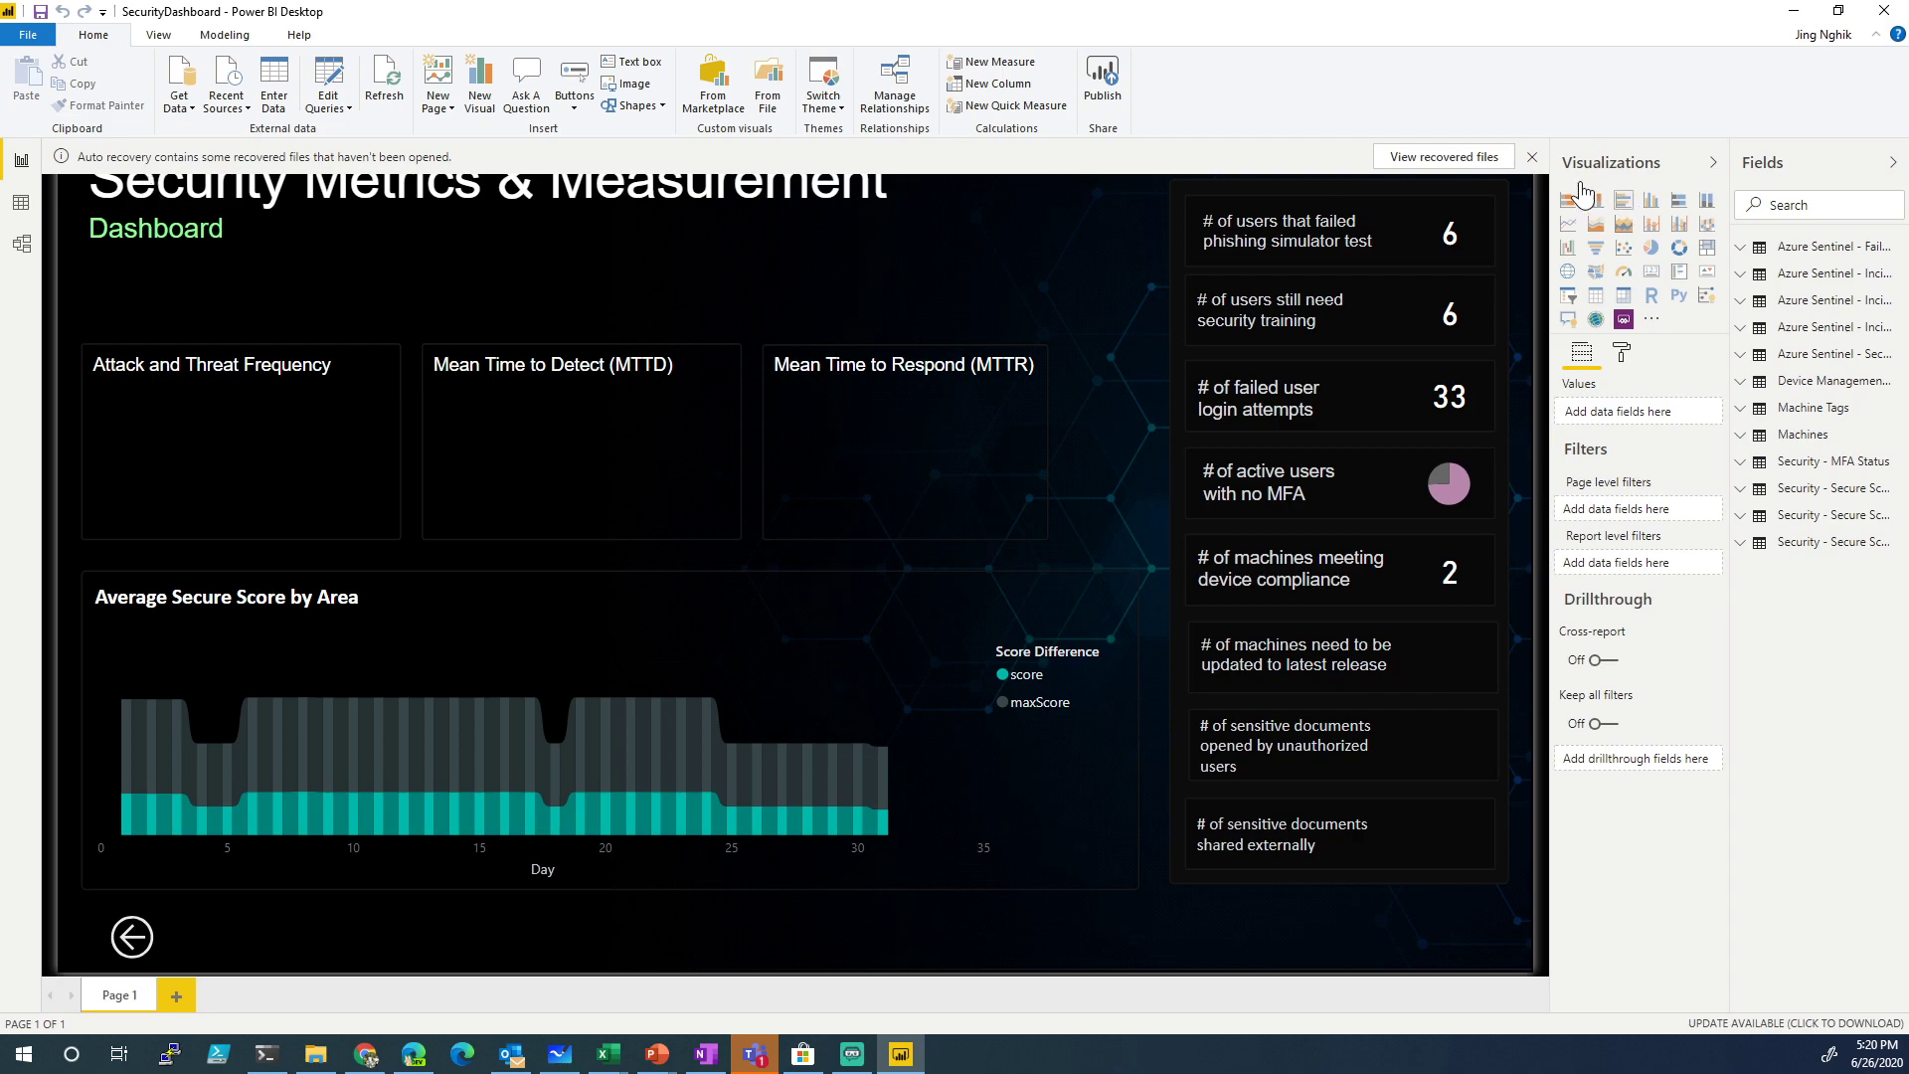
Close the auto-recovery notification bar and cancel the Auto recovery dialog
click(1447, 157)
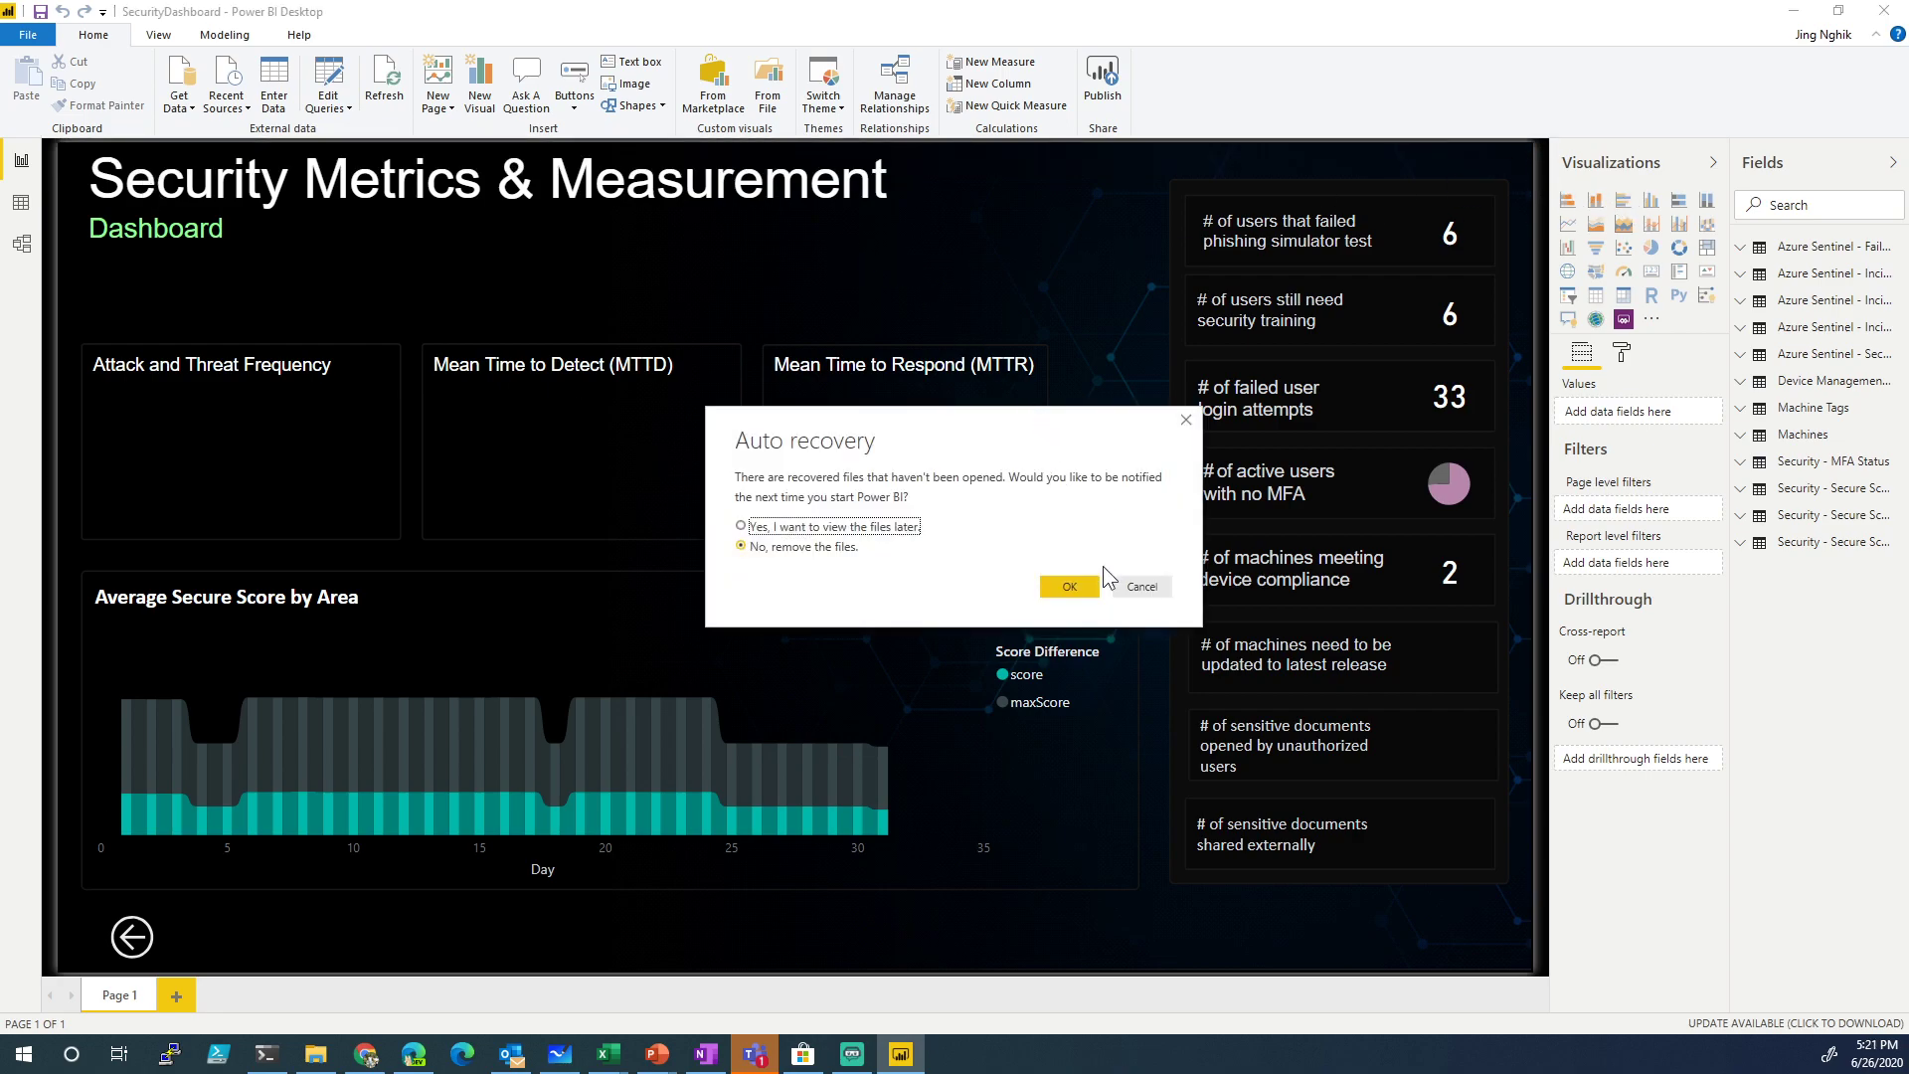
click(1138, 586)
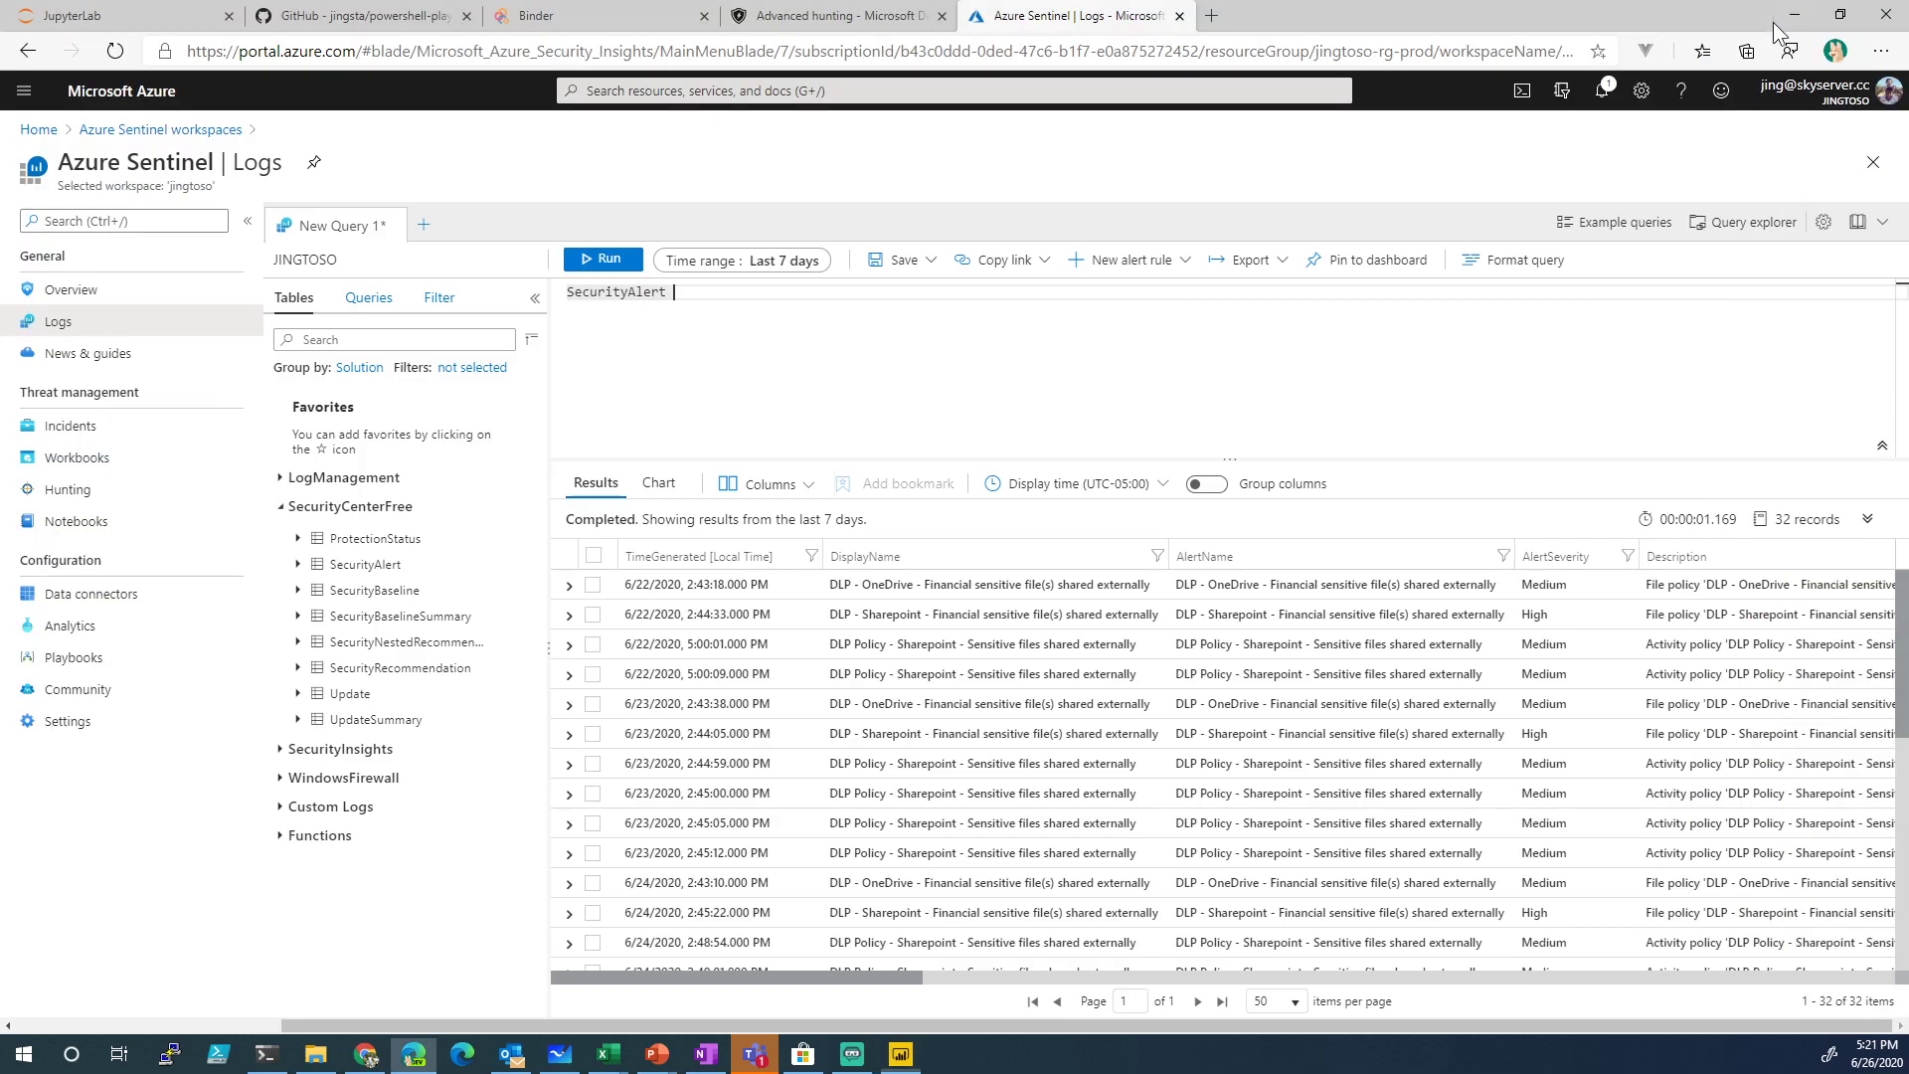
Return to Power BI Desktop and bring up the File menu for a new report
click(901, 1054)
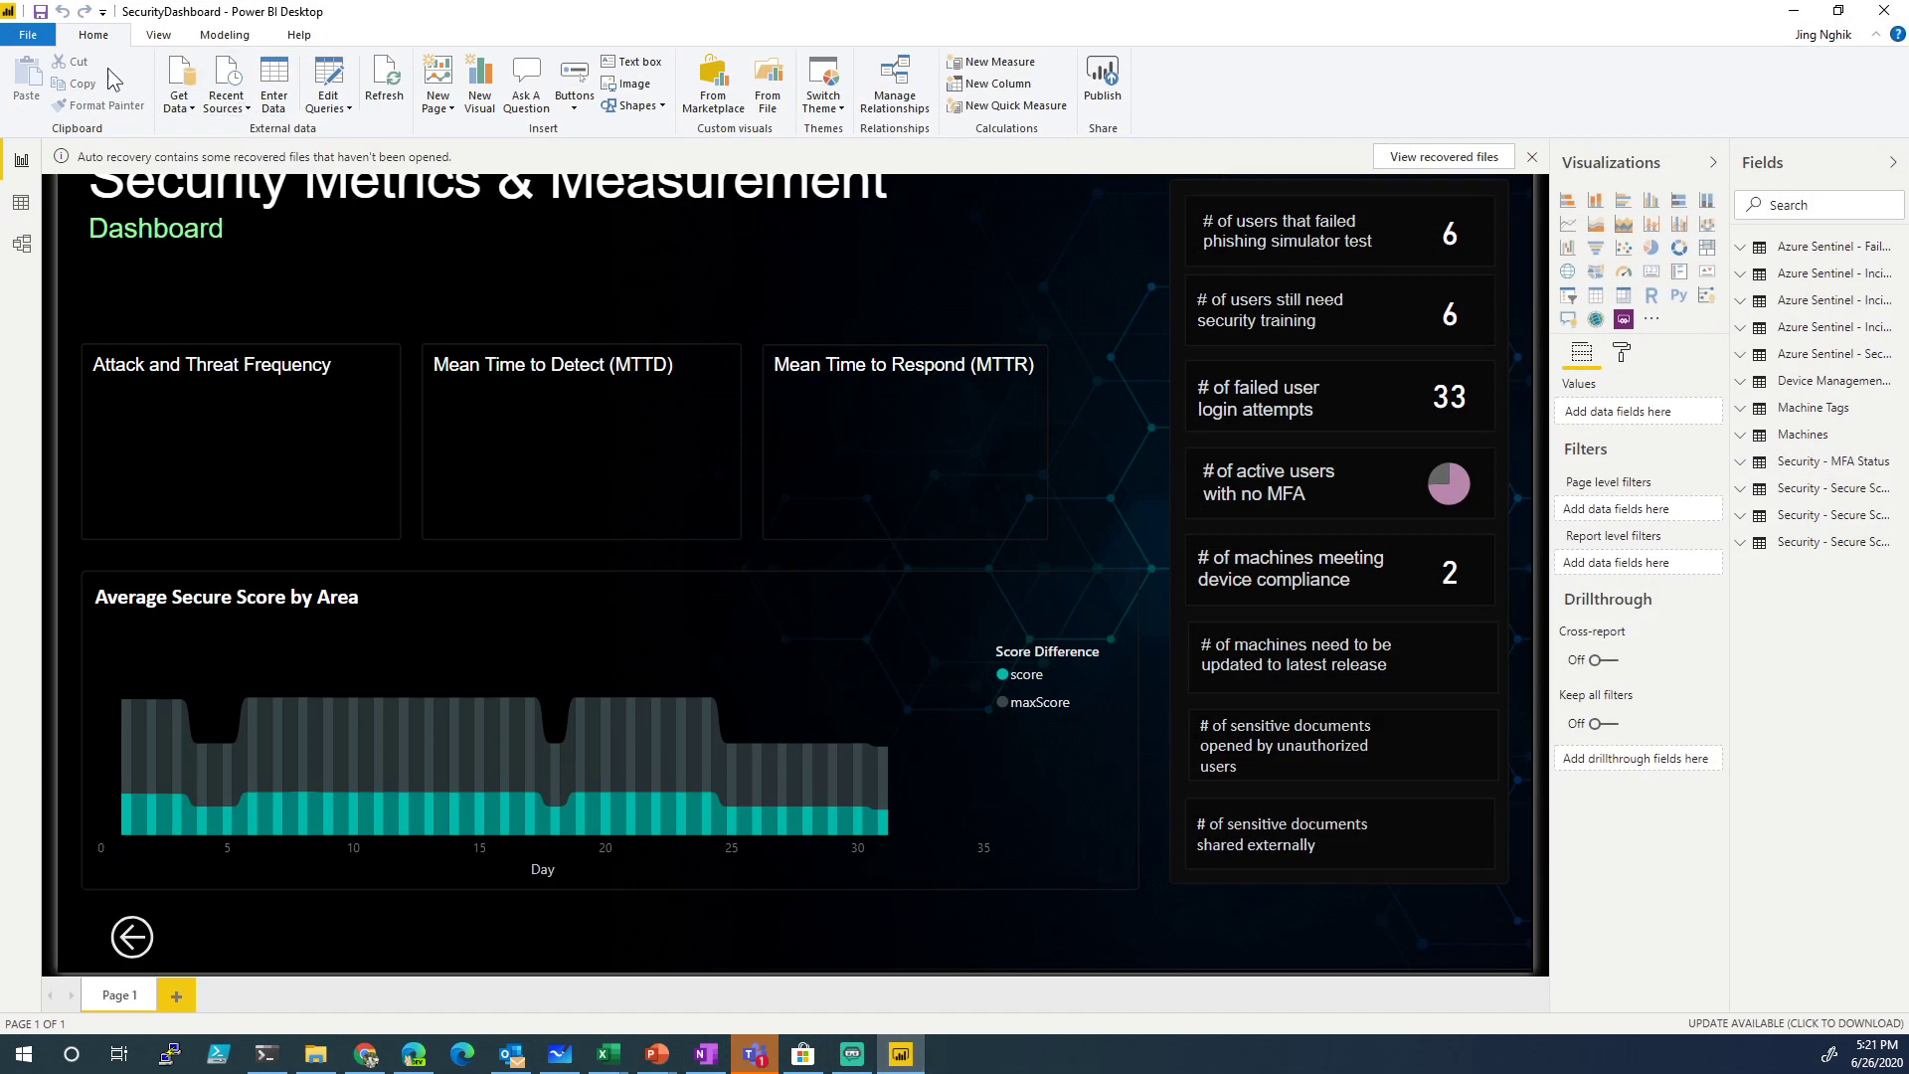
click(28, 35)
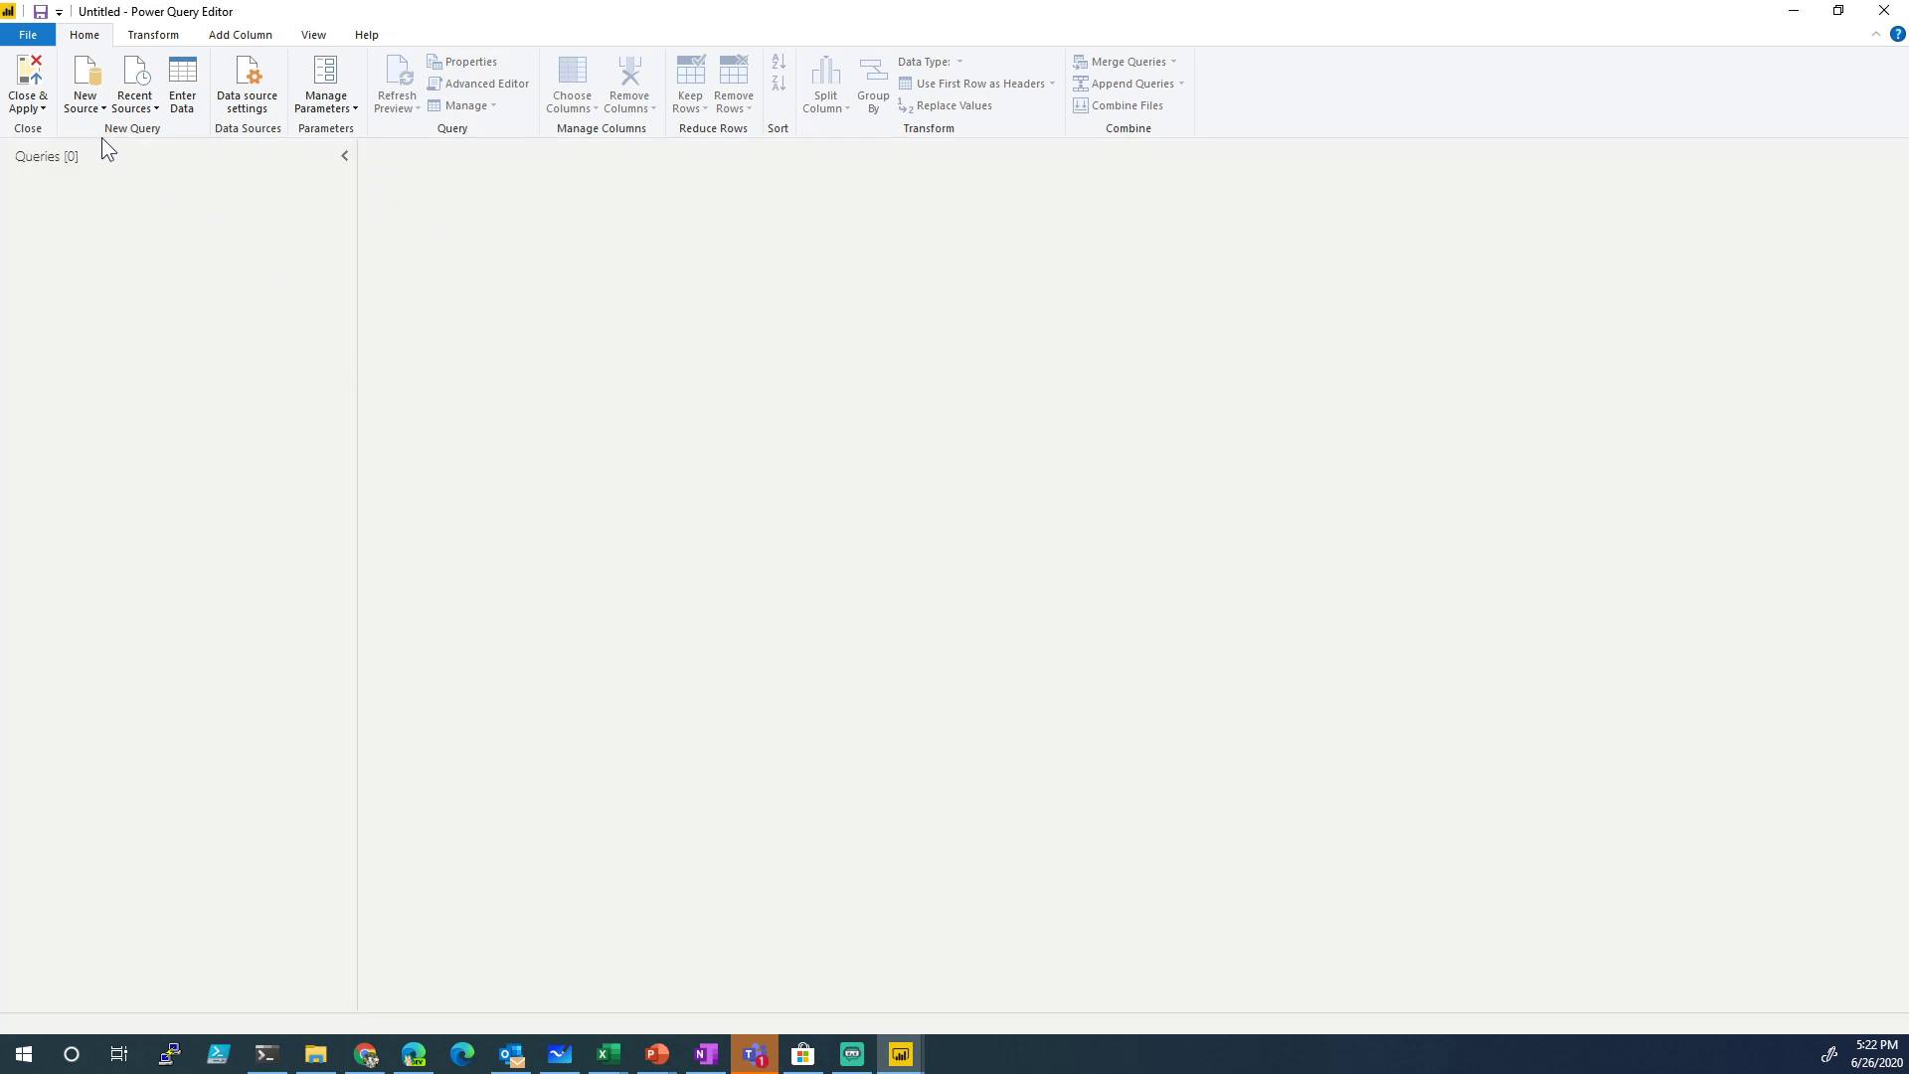
Add a Blank Query and replace its Advanced Editor code with the copied SecurityAlert M script
click(89, 103)
click(148, 422)
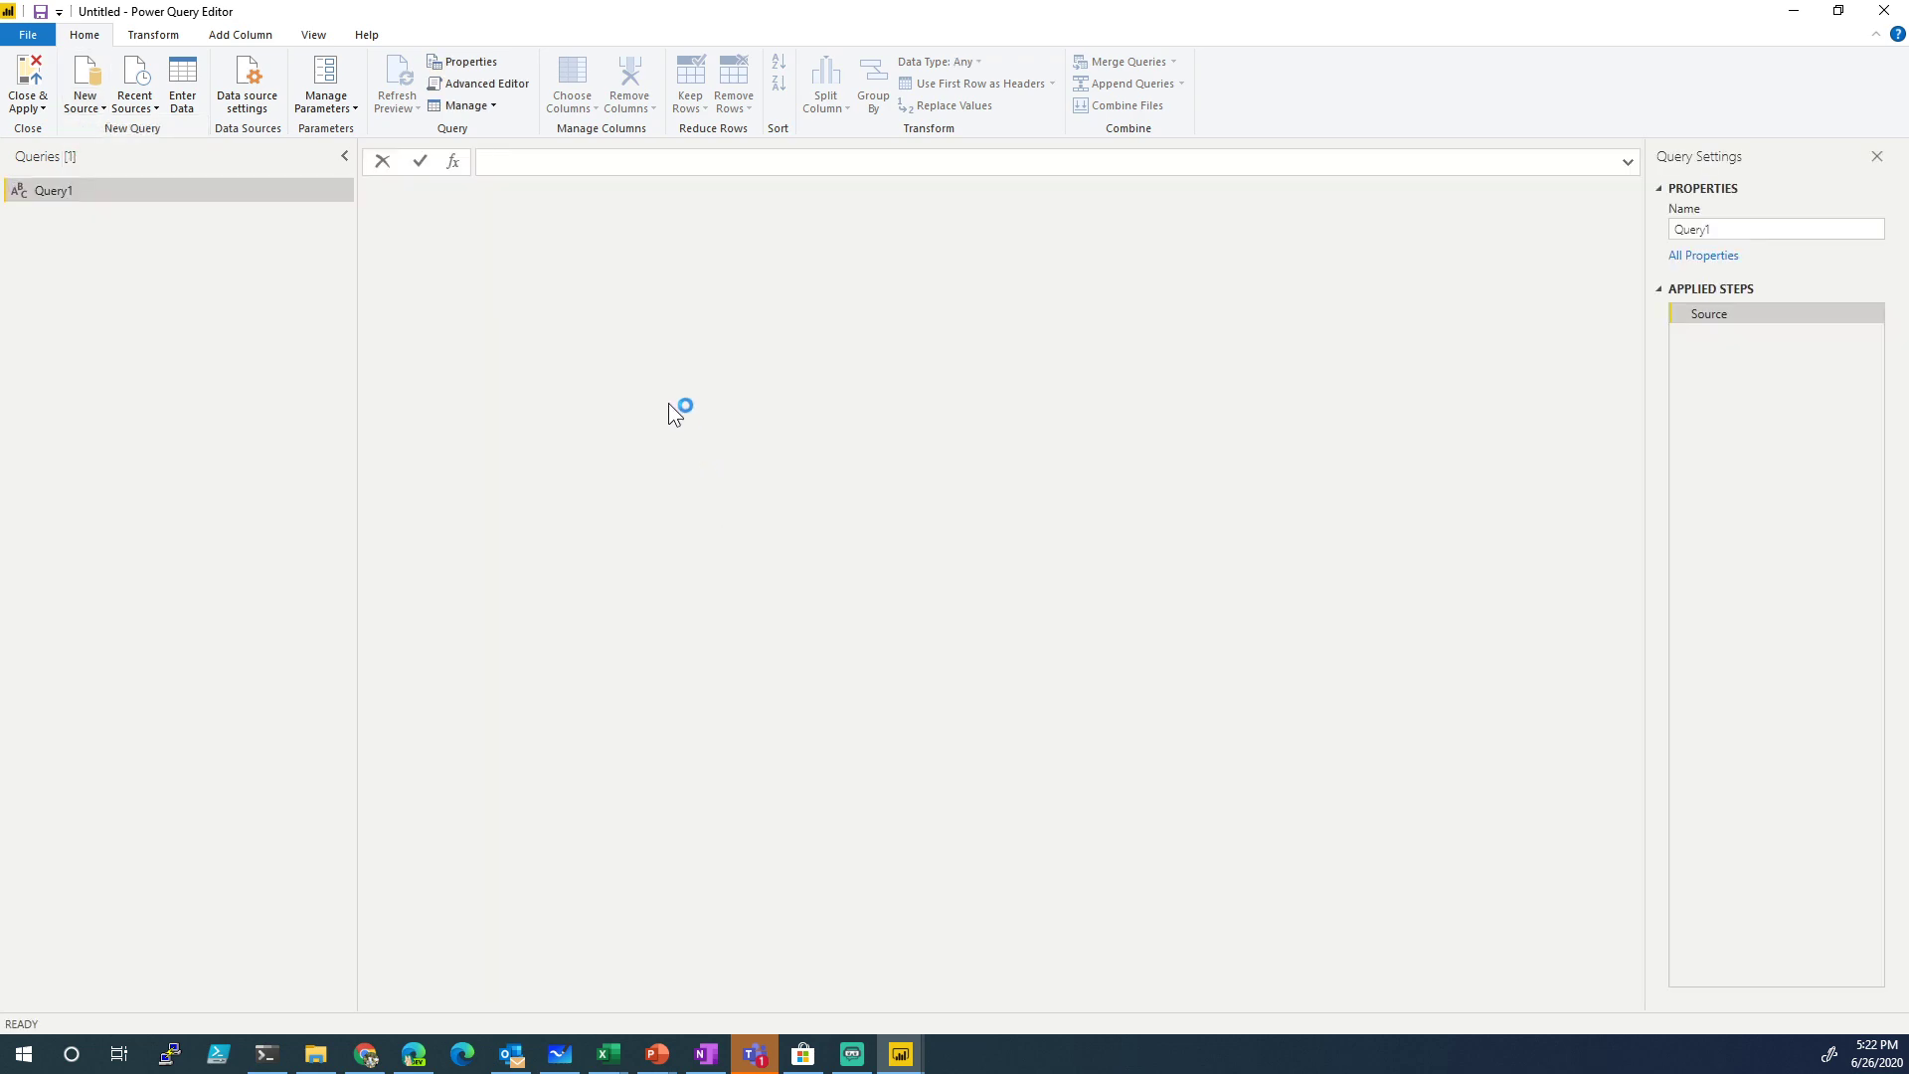
click(487, 84)
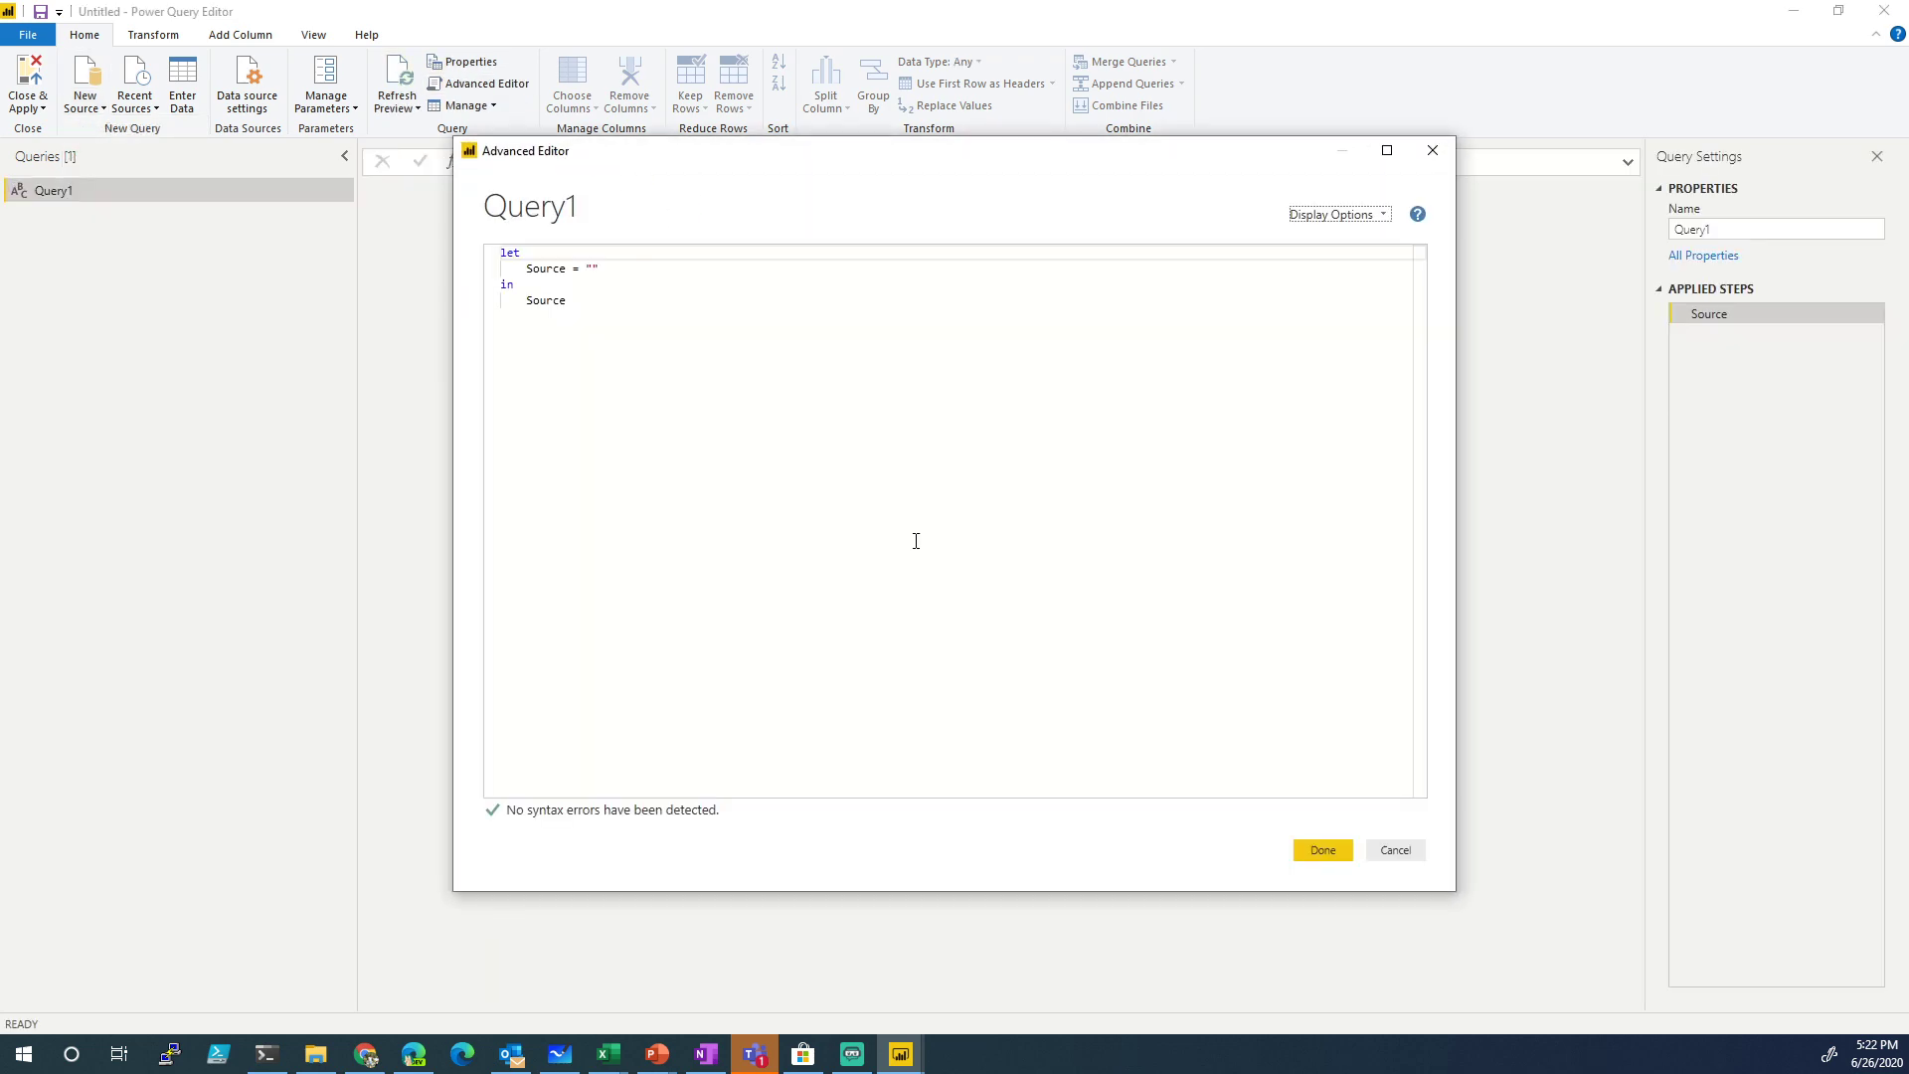
key(ctrl+a)
key(ctrl+v)
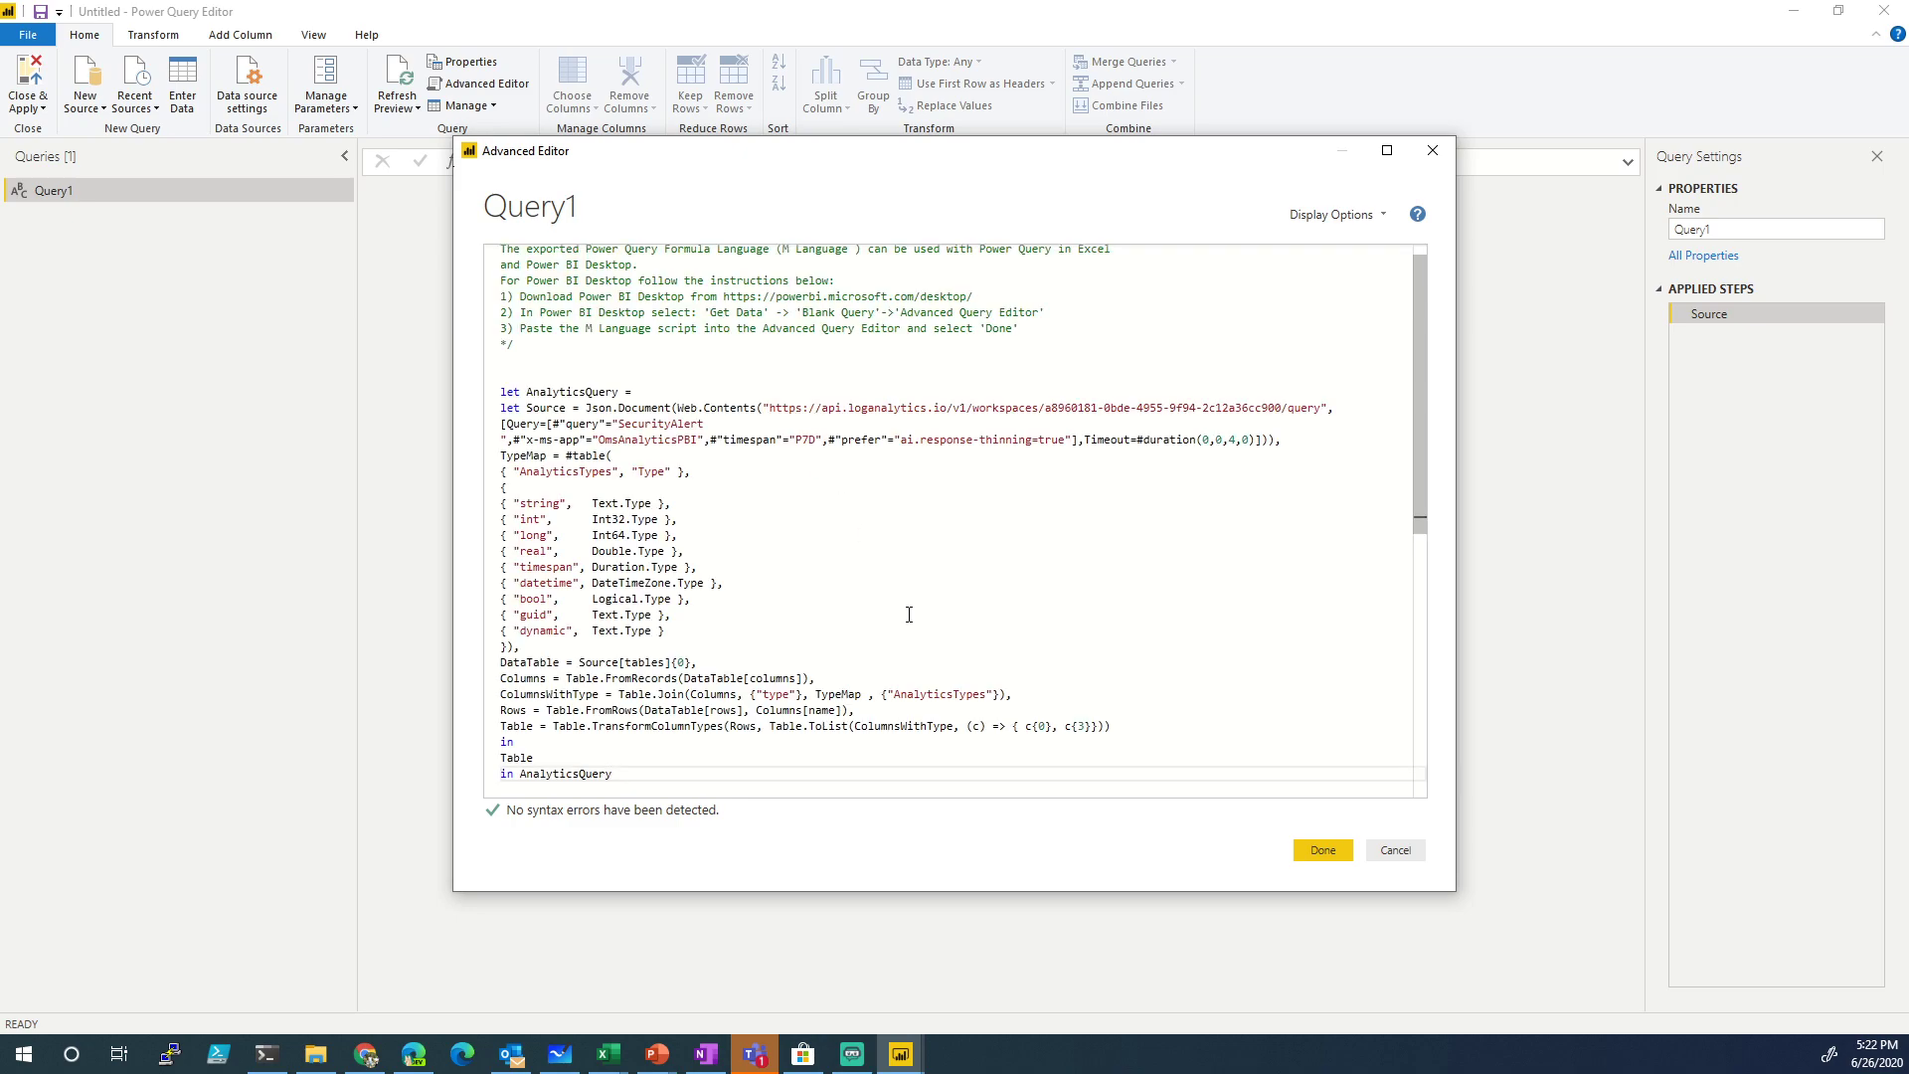
scroll(909, 615, down, 10)
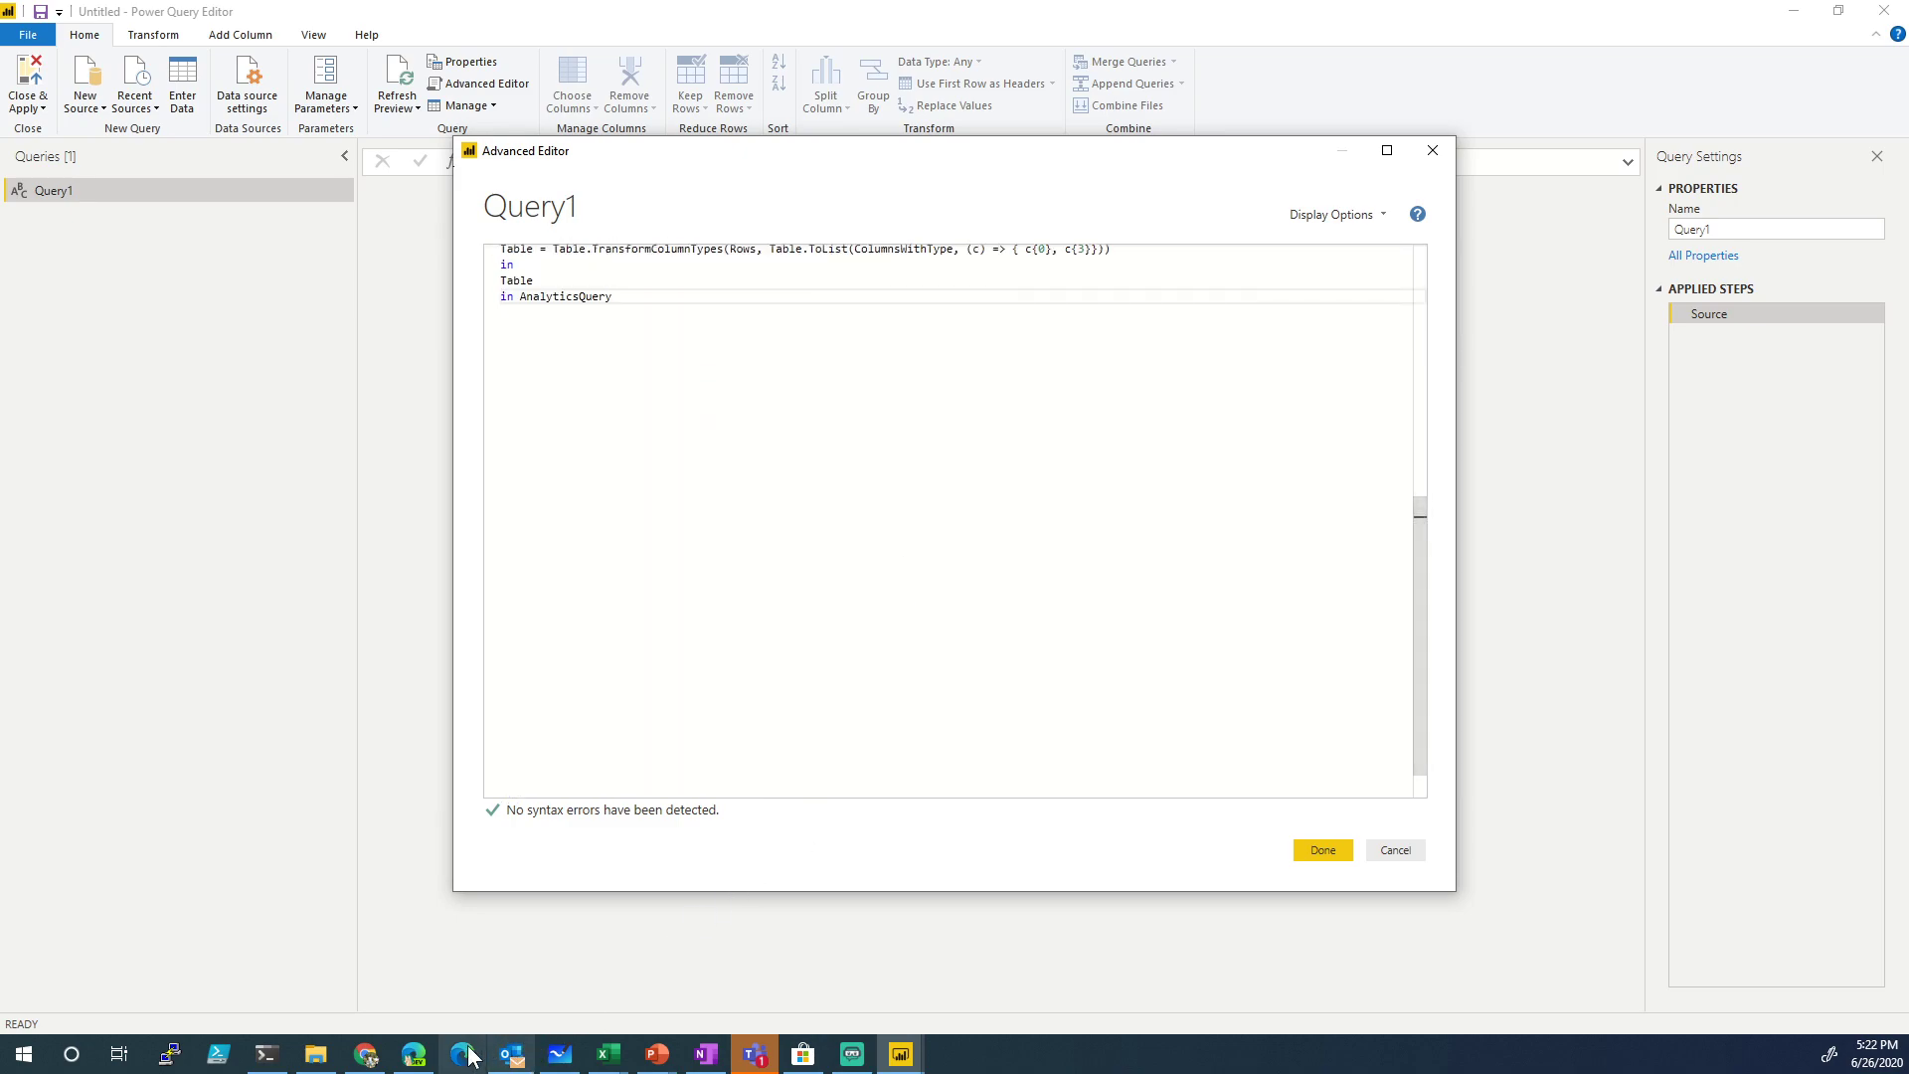
scroll(955, 612, up, 8)
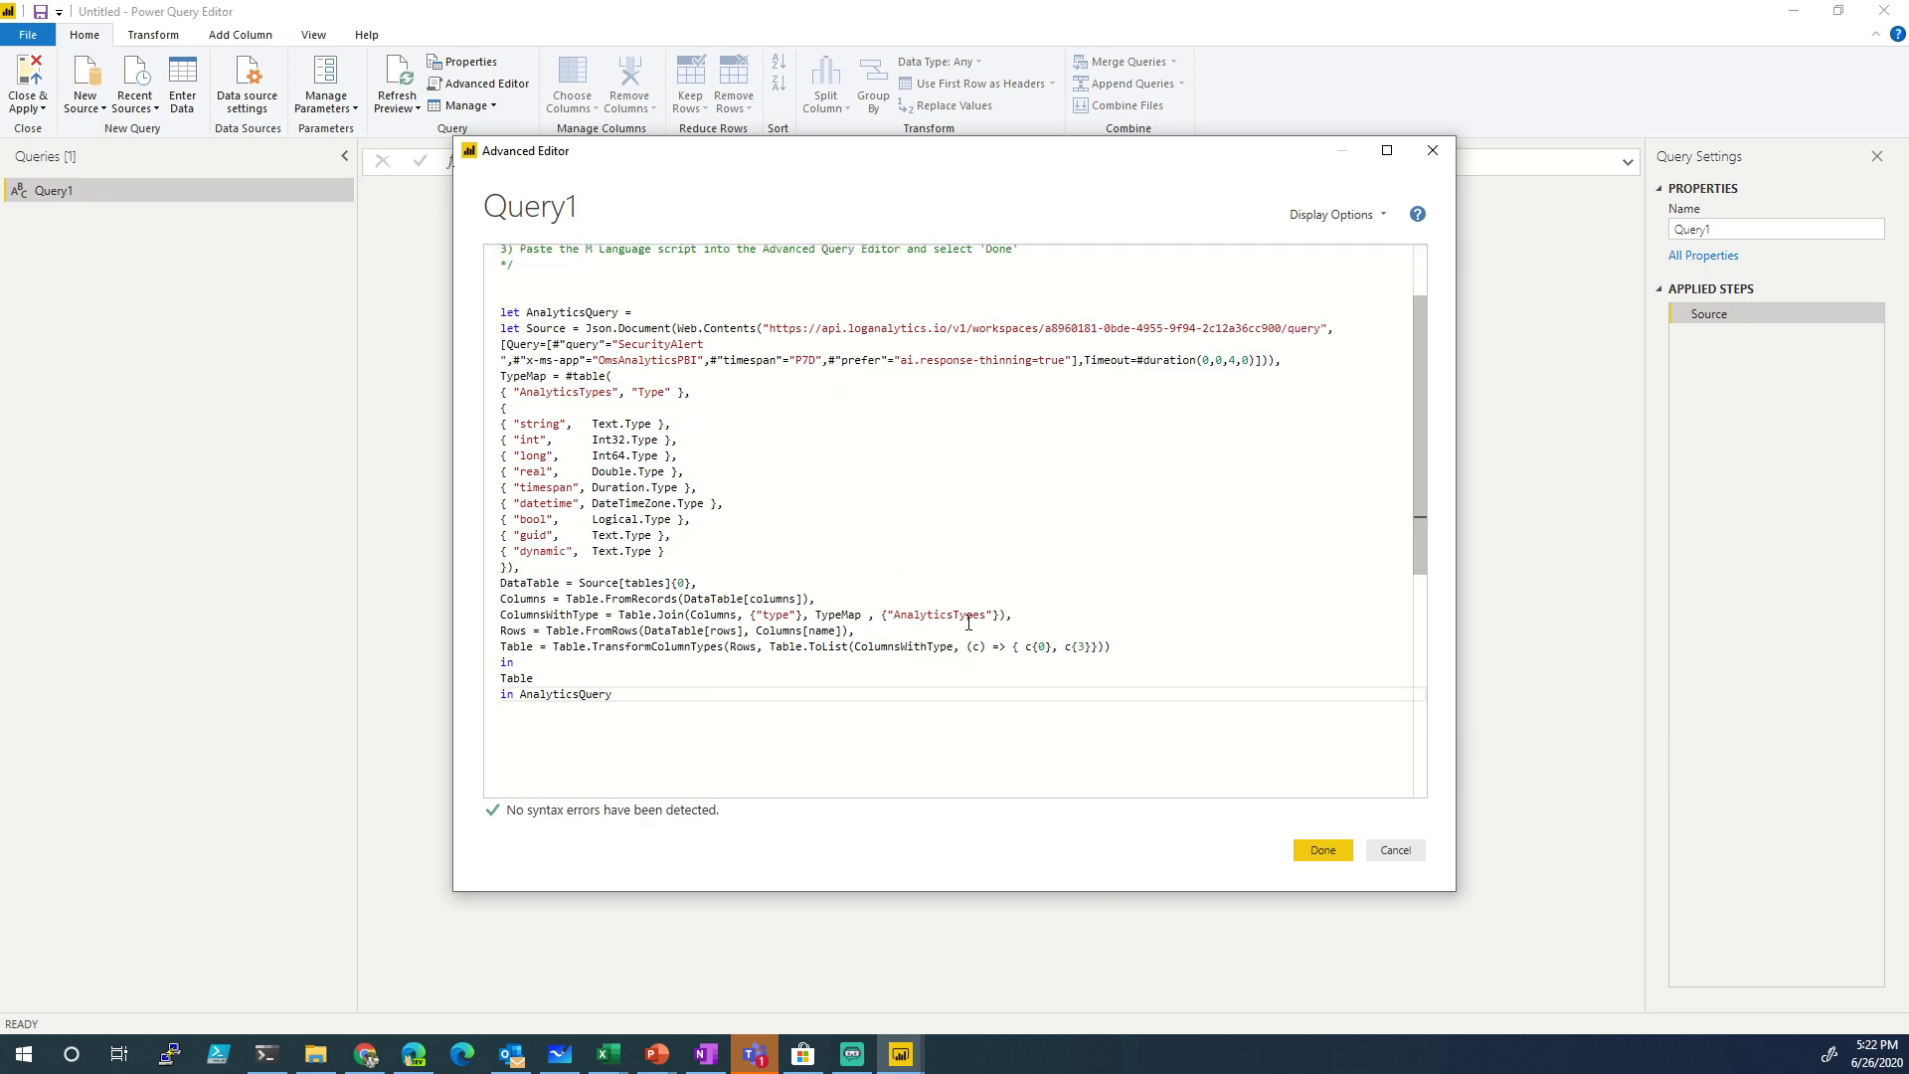
click(1328, 852)
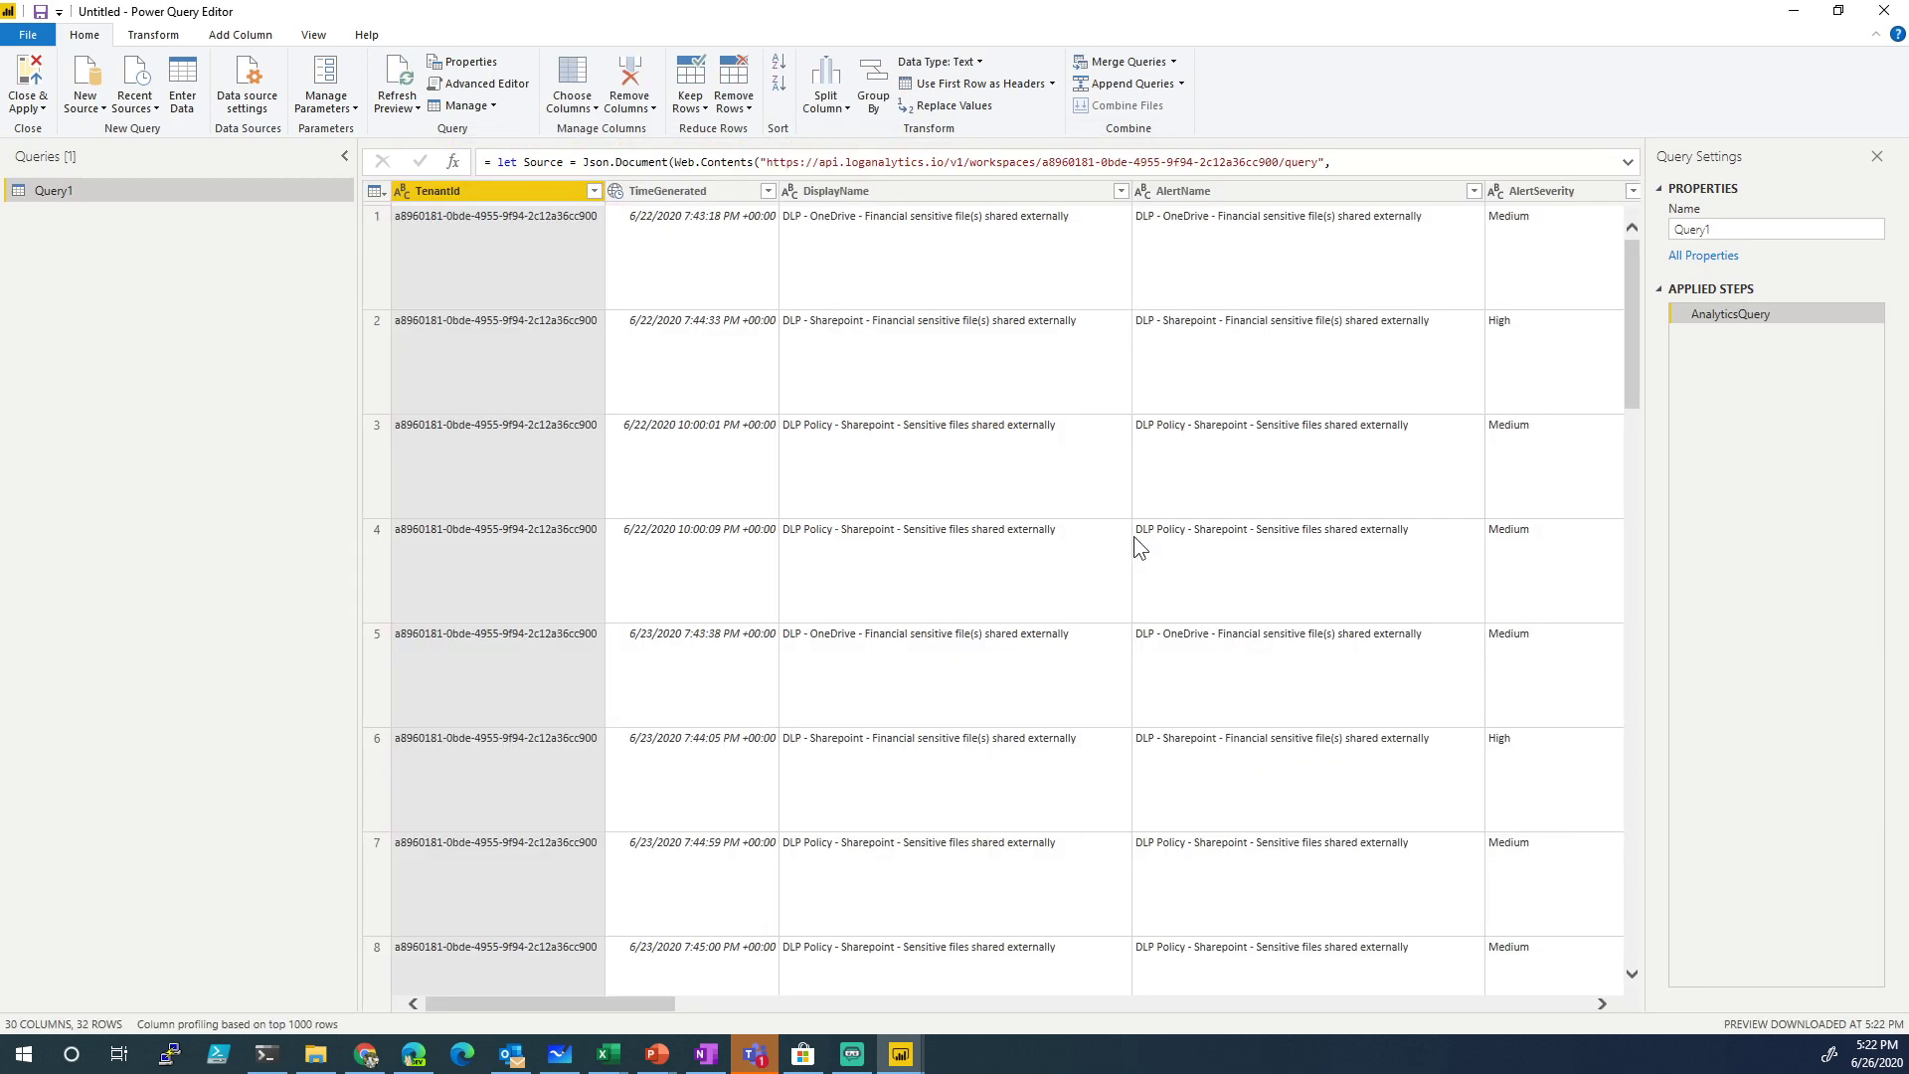
Rename Query1 to 'Security Alerts - Query' from its right-click menu
right_click(60, 191)
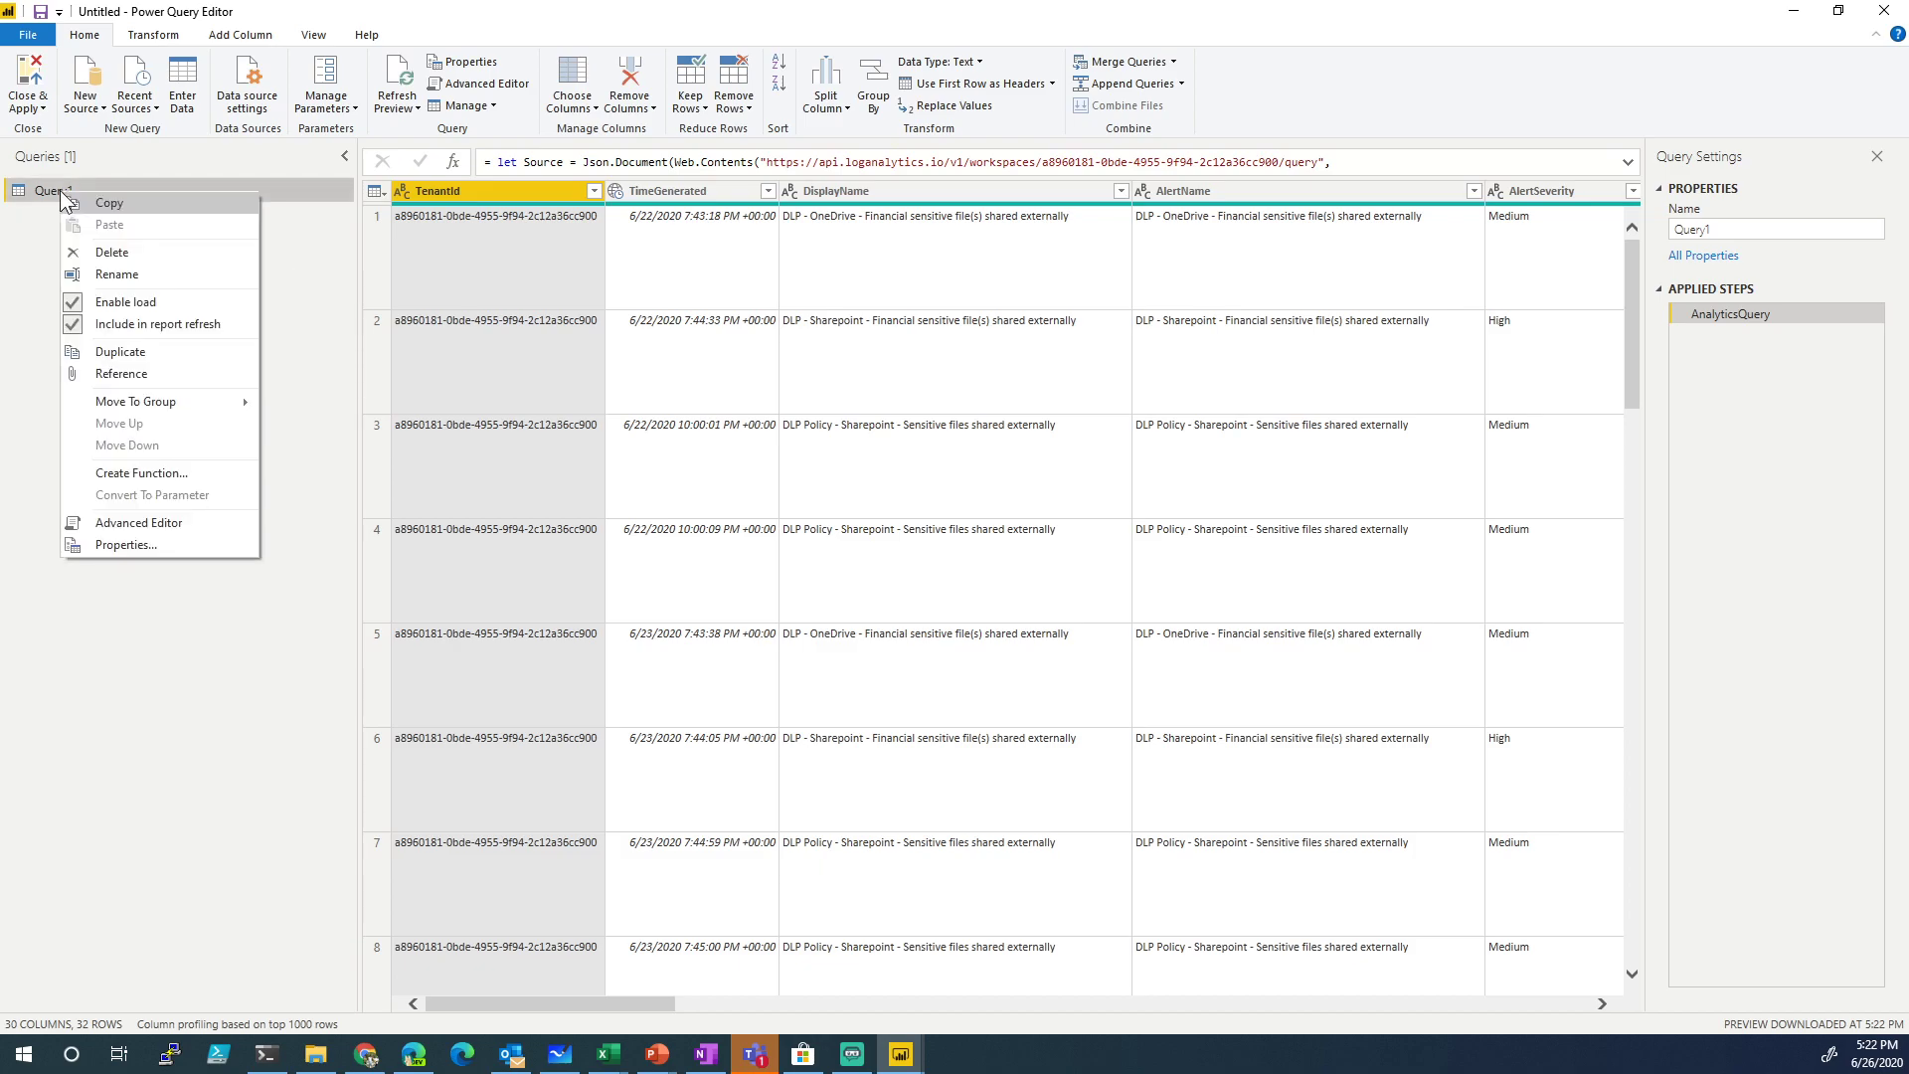
click(171, 278)
text(S)
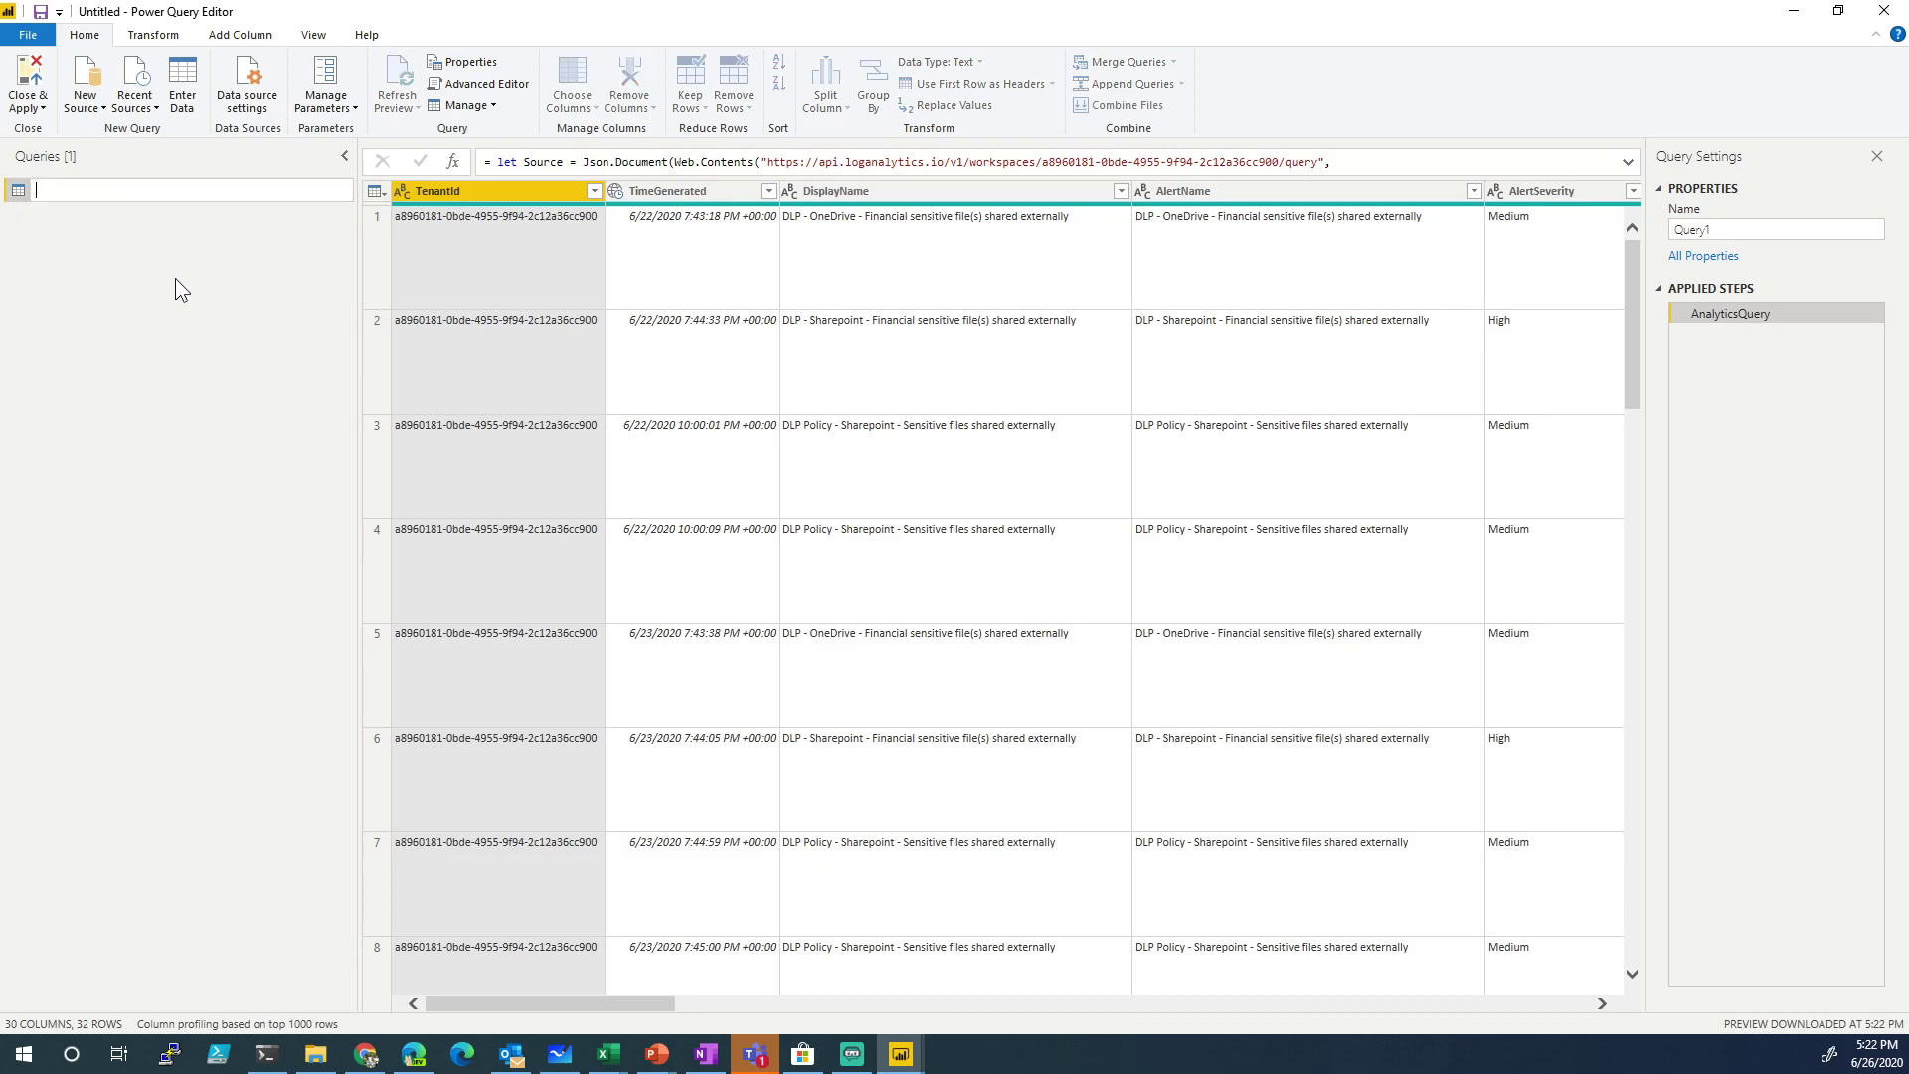
text(ecurity Al)
key(BackSpace)
key(BackSpace)
key(BackSpace)
text(Alerts)
click(414, 1053)
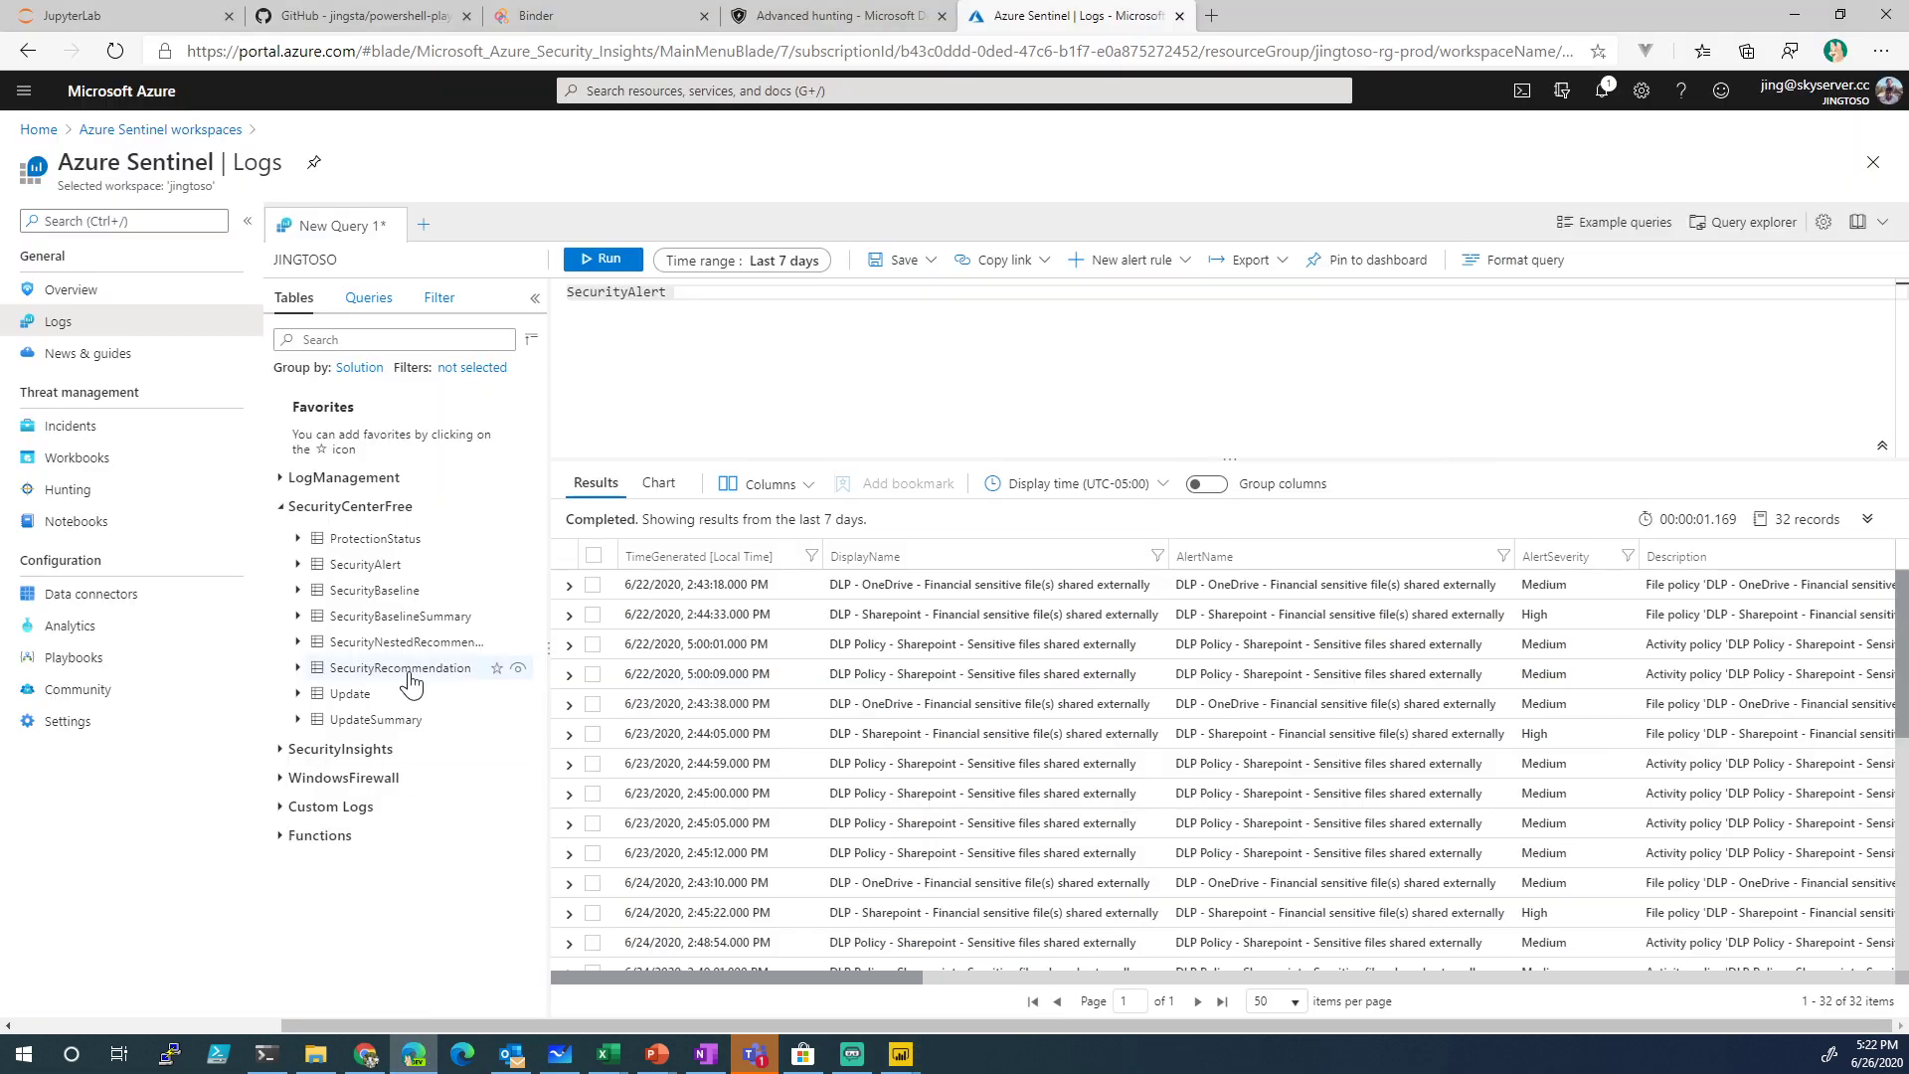
key(alt+Tab)
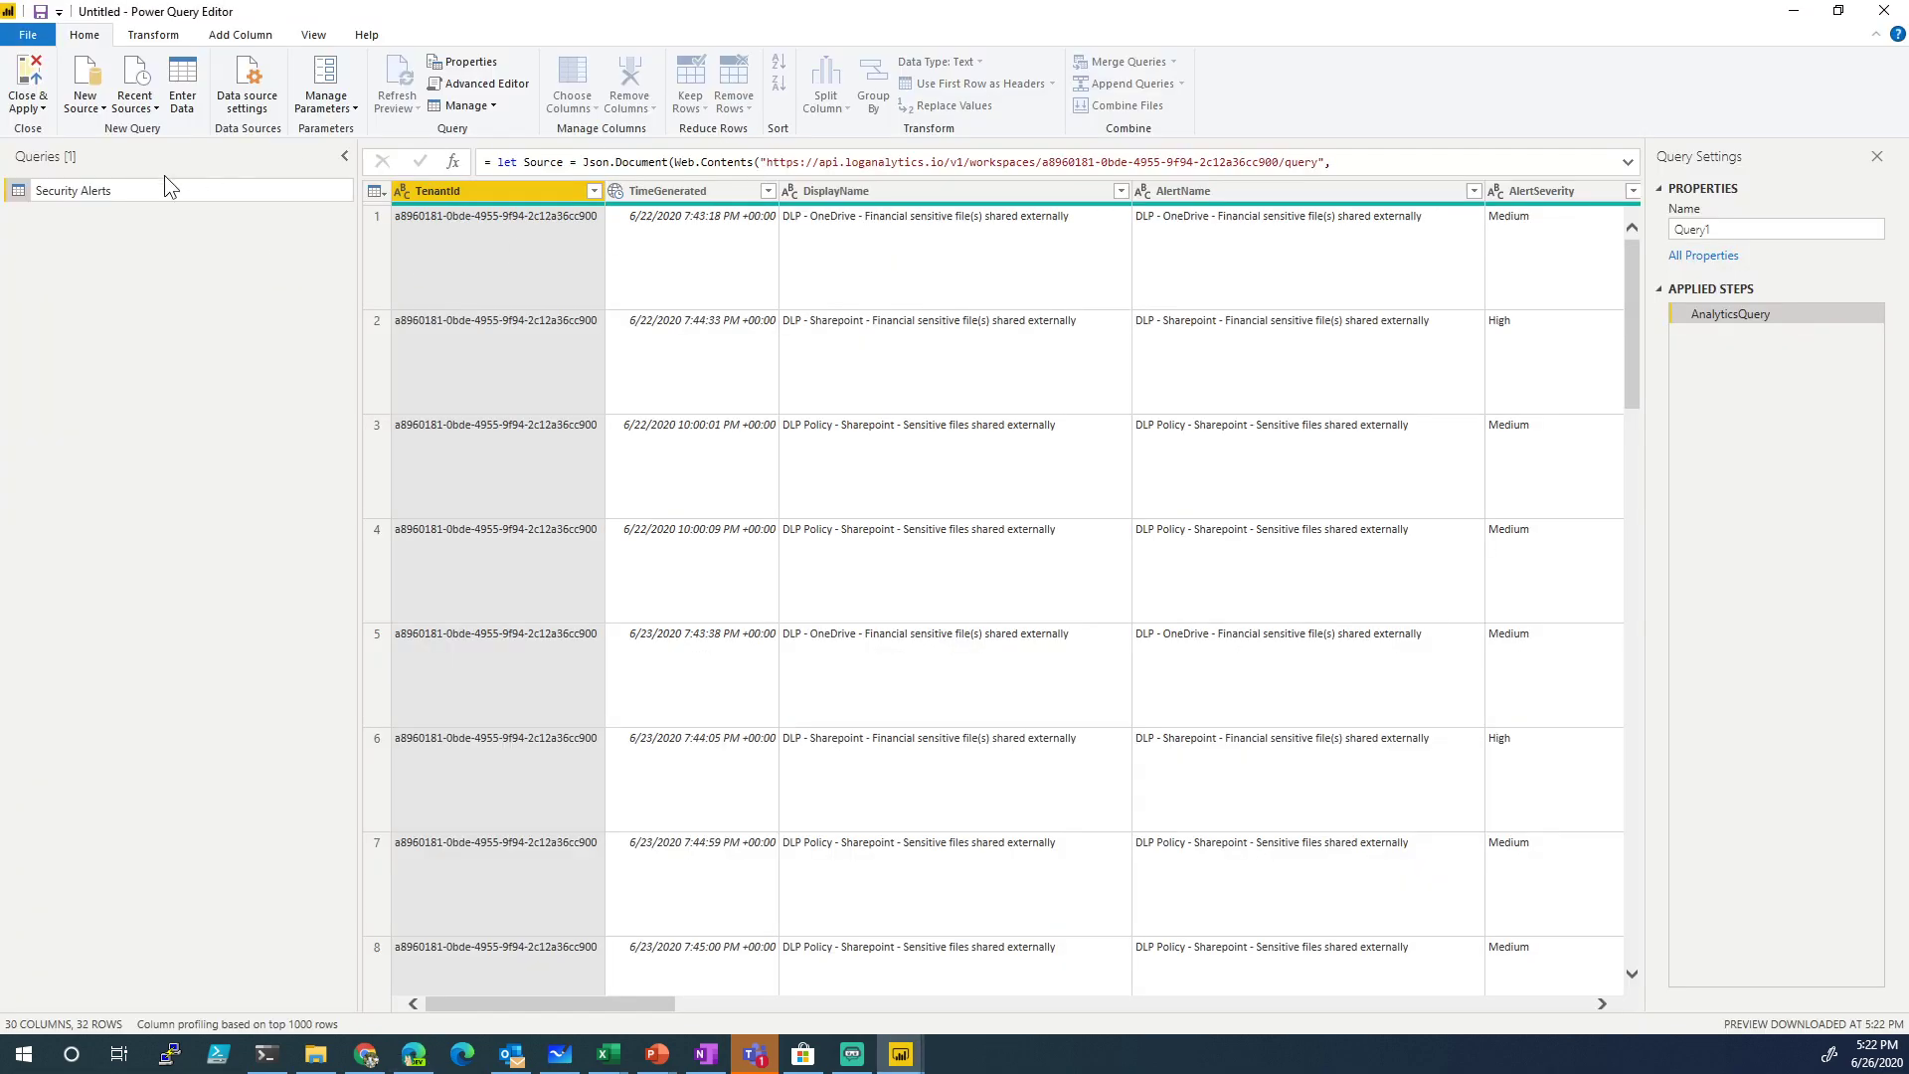
text(Query)
key(Return)
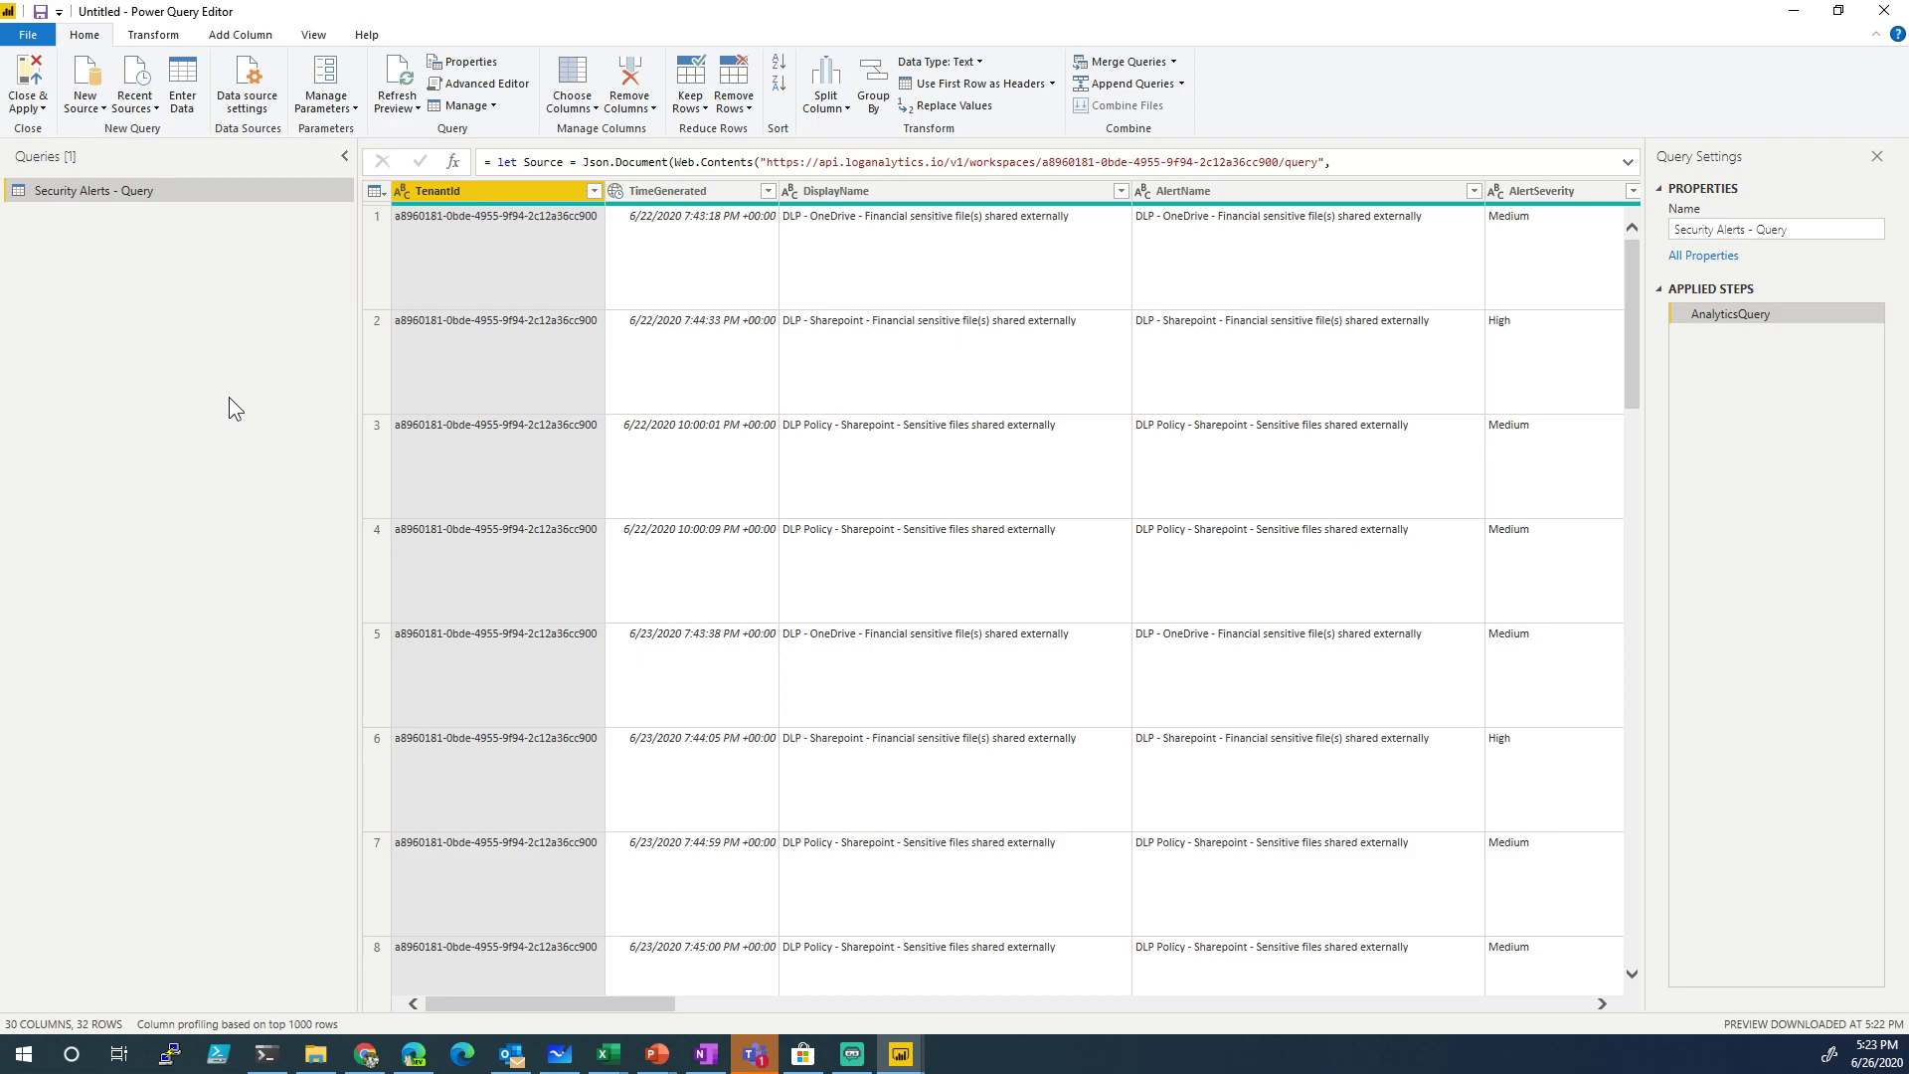
click(502, 88)
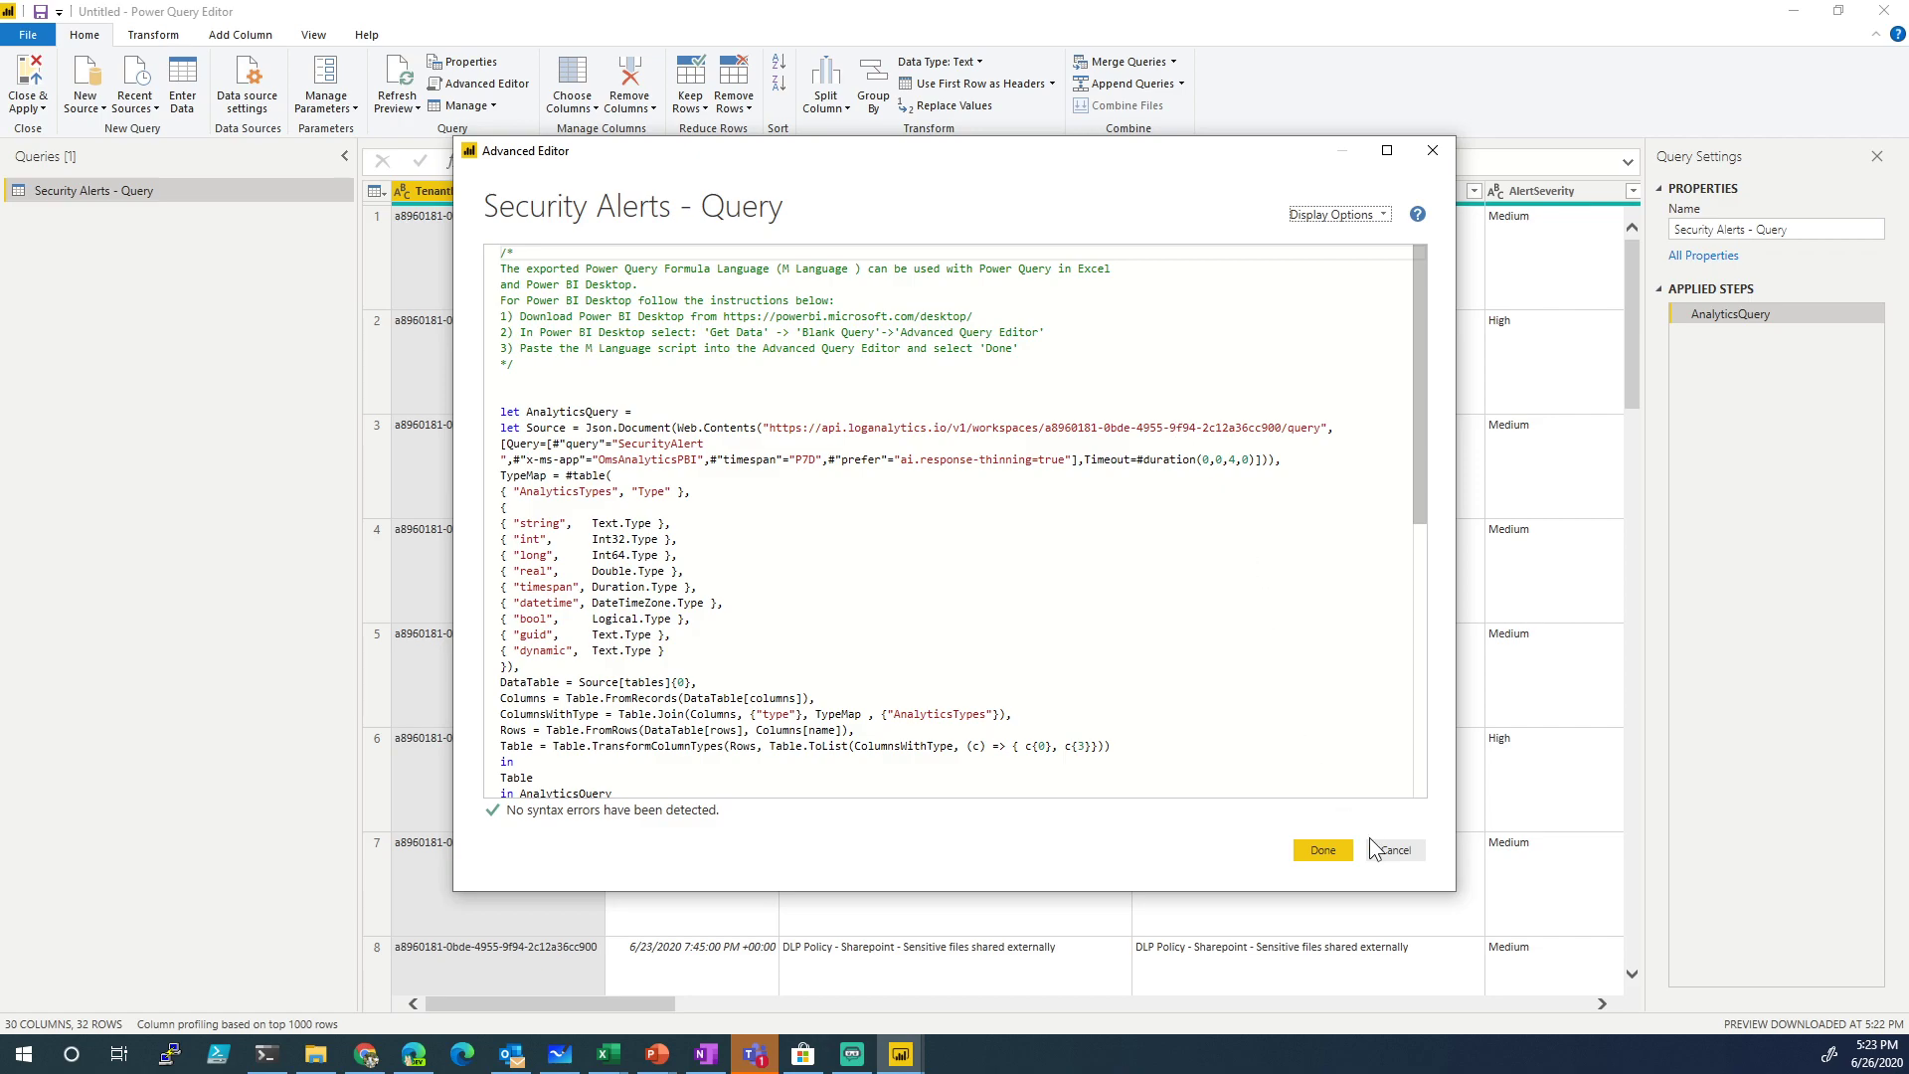
click(1395, 849)
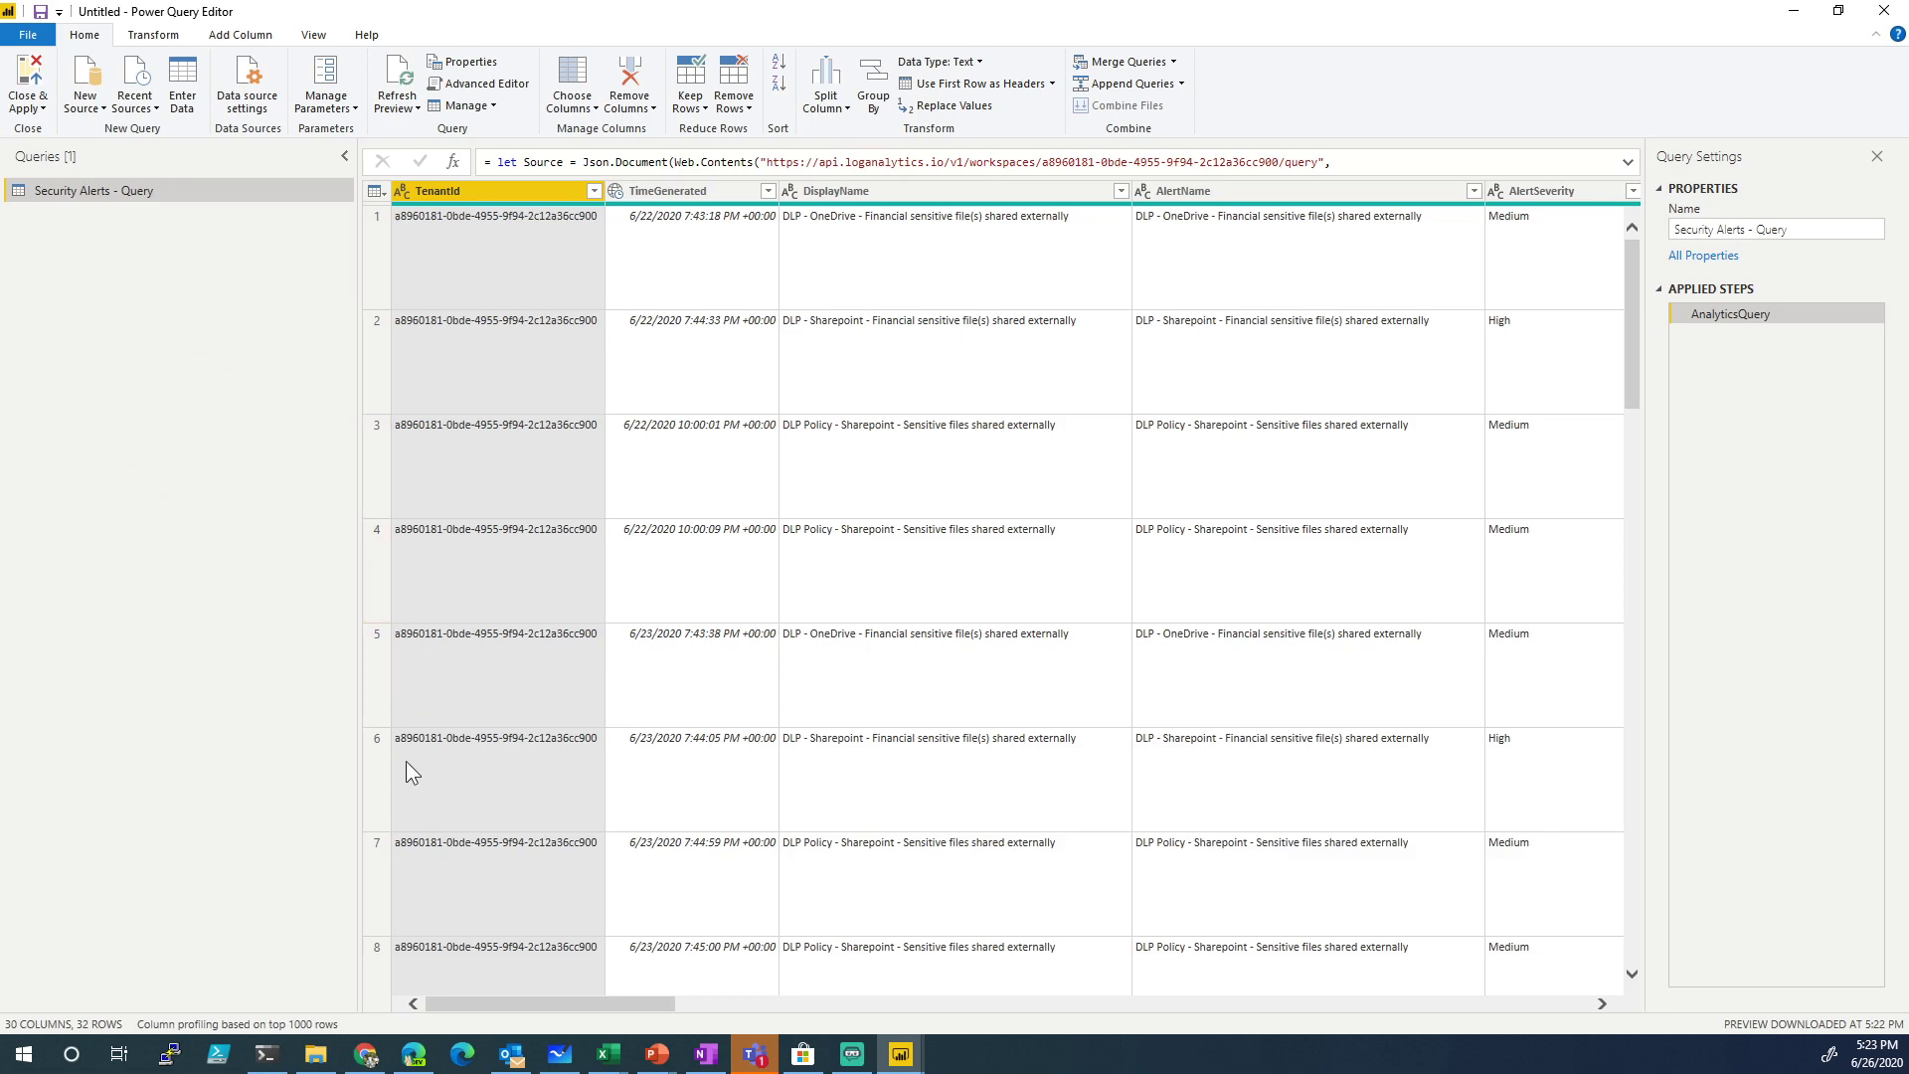
click(479, 83)
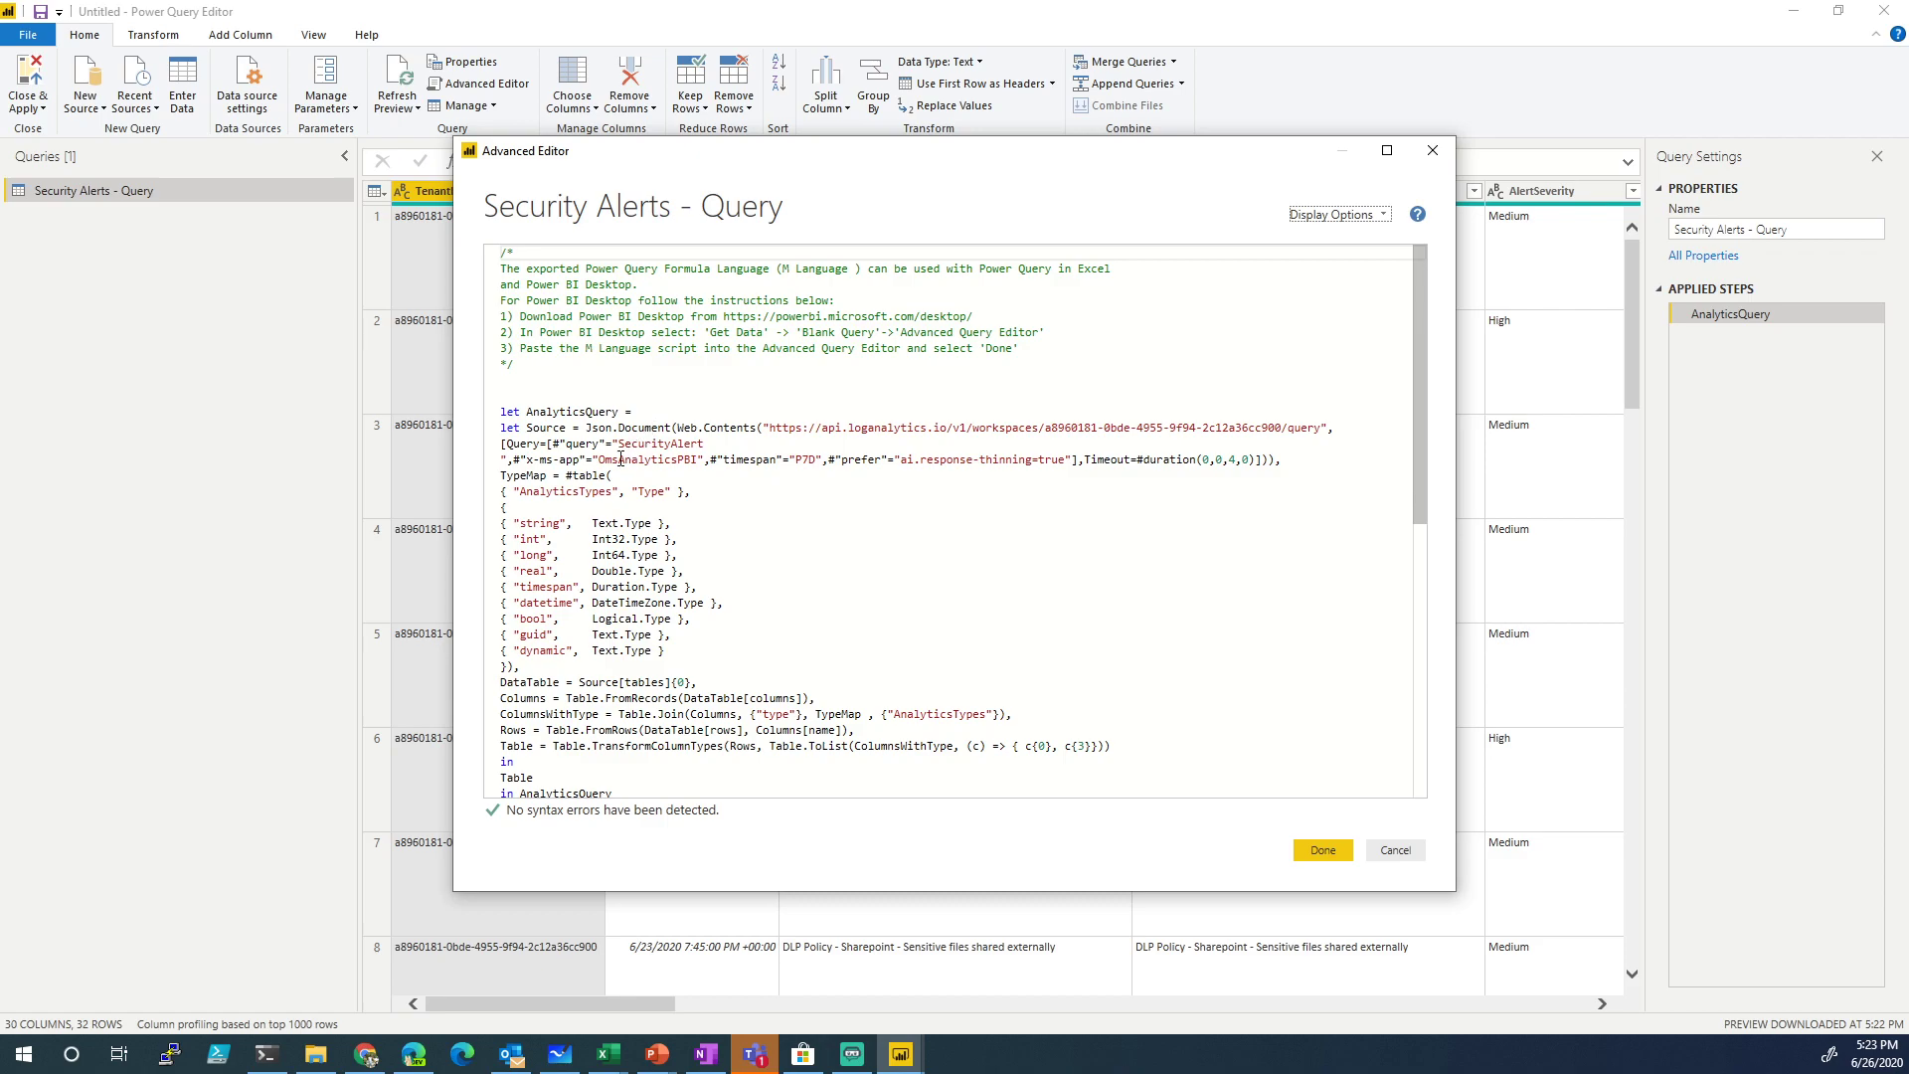
drag(614, 475, 513, 508)
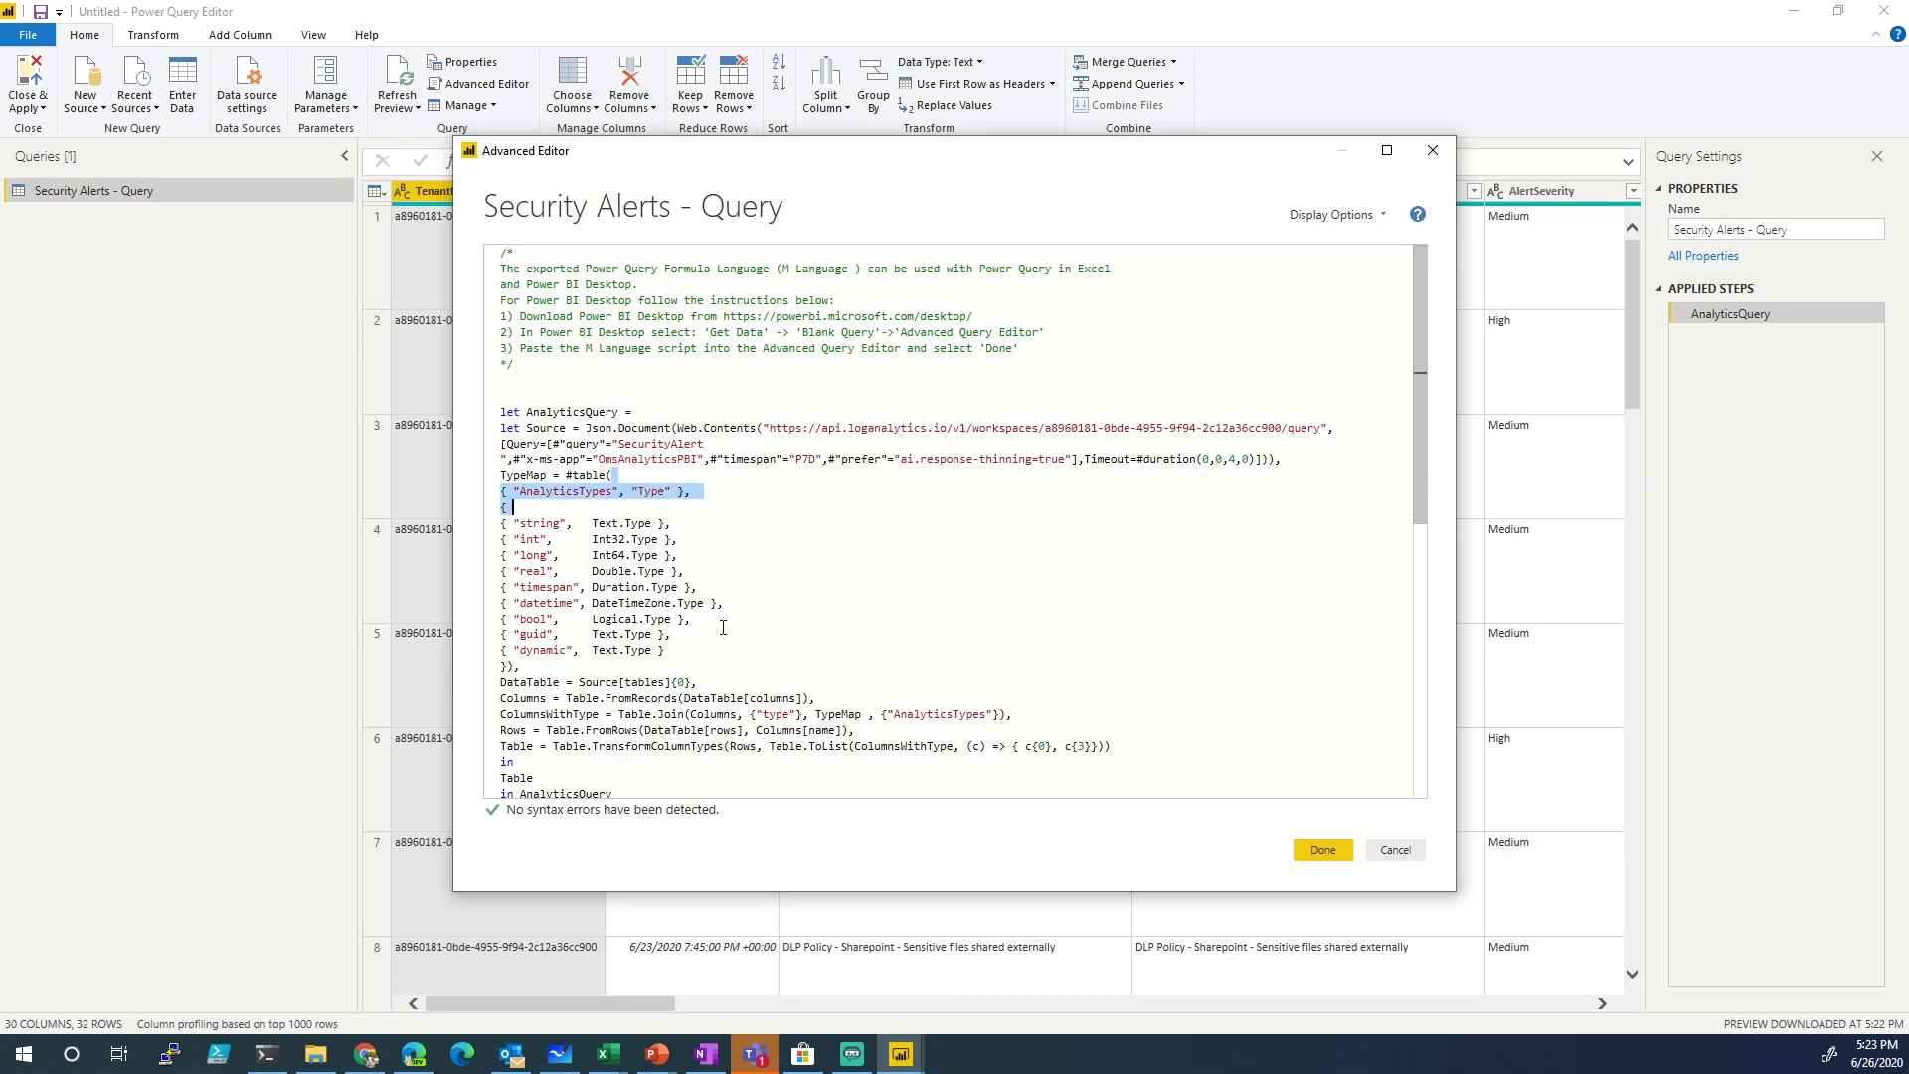
click(723, 626)
click(1395, 851)
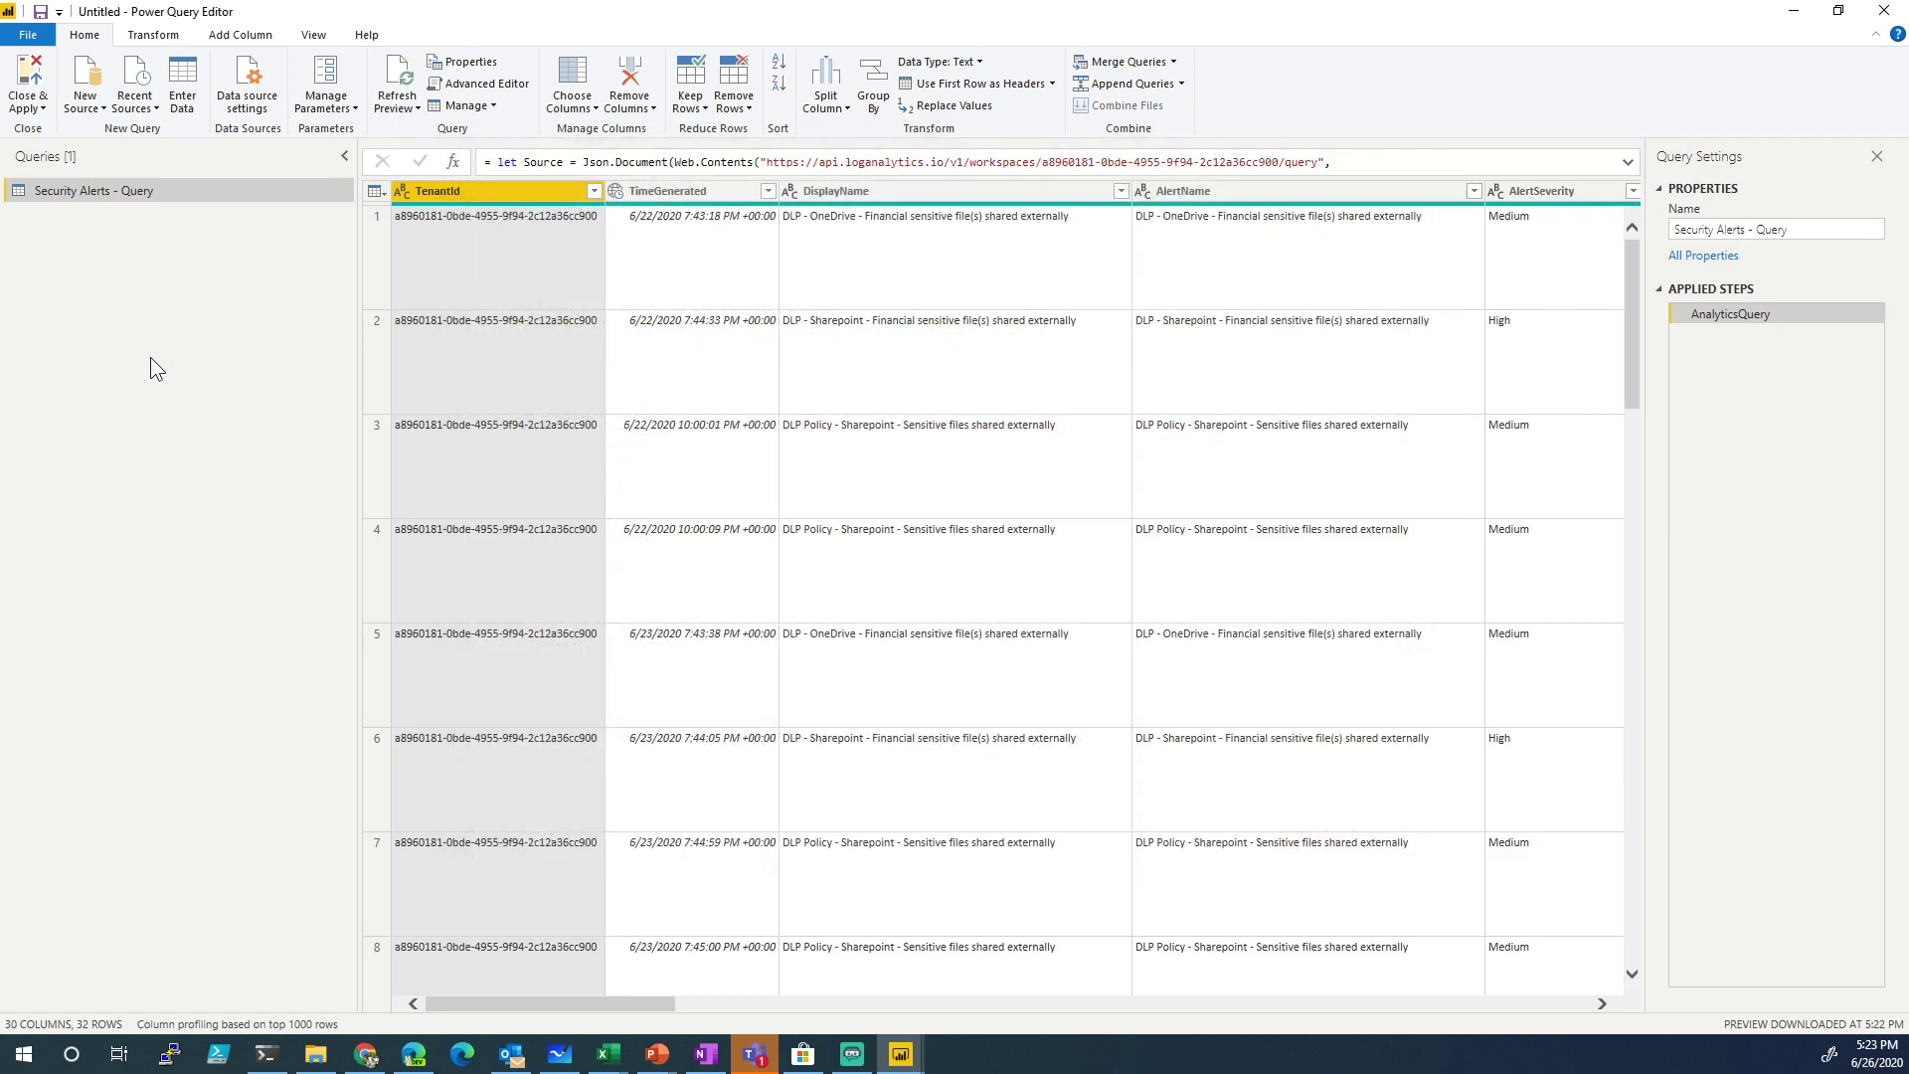